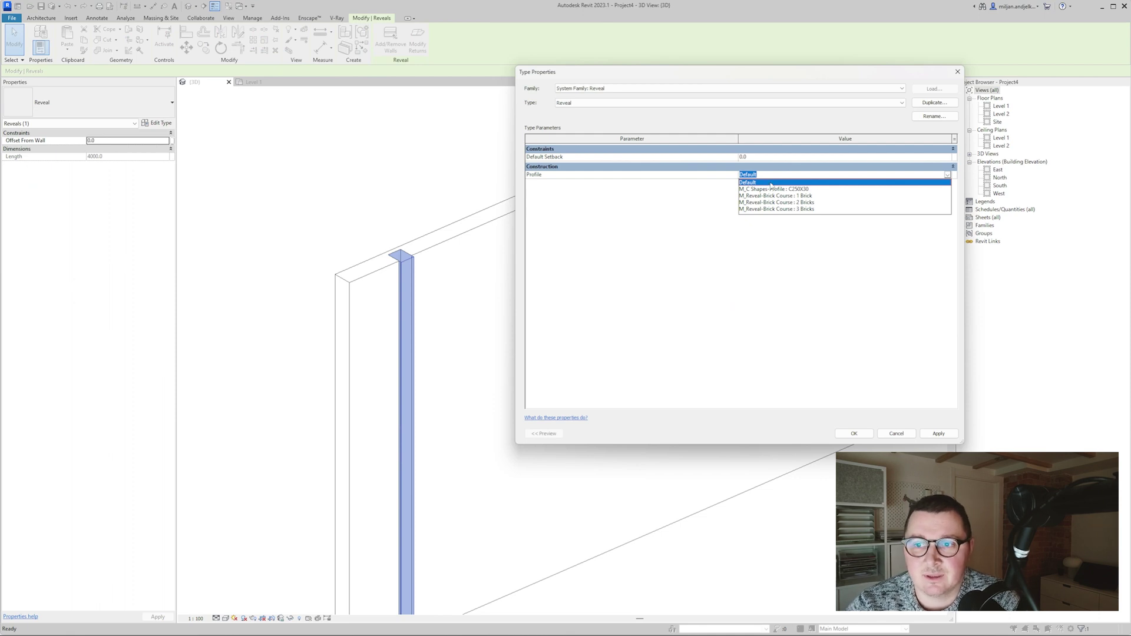
# Set the reveal type's profile to Default, apply the type properties and deselect the reveal.
pyautogui.click(771, 184)
pyautogui.click(939, 433)
pyautogui.click(854, 434)
pyautogui.click(816, 488)
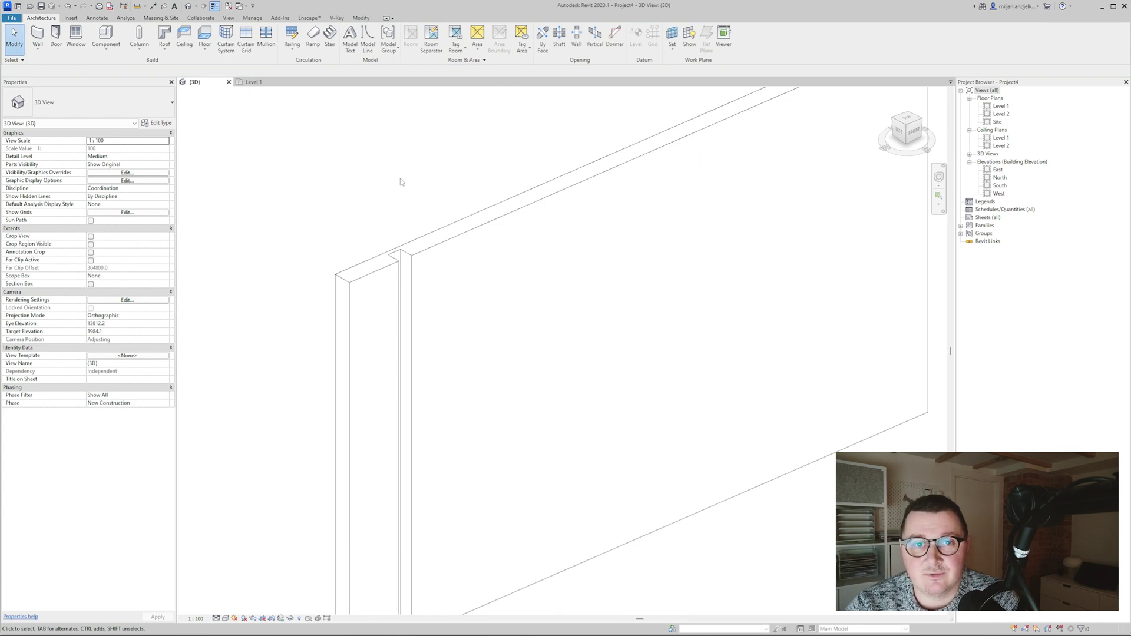
# Start a new family from the Metric Profile-Reveal.rft template in the English templates folder.
pyautogui.click(12, 18)
pyautogui.moveTo(58, 55)
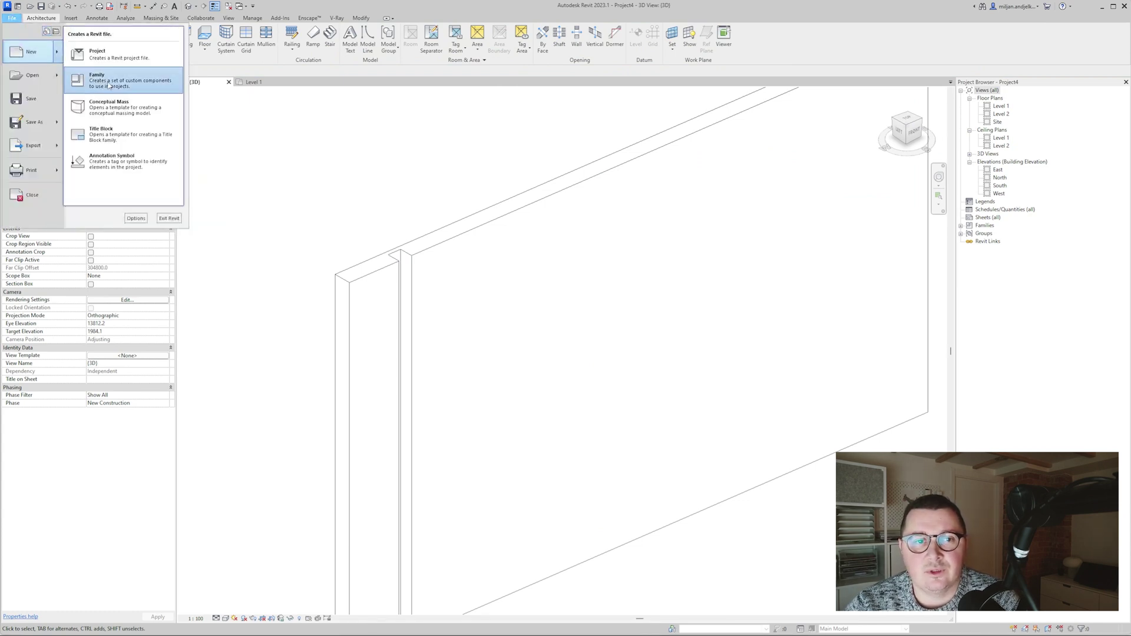
pyautogui.click(103, 80)
pyautogui.doubleClick(500, 108)
pyautogui.scroll(-15, 577, 275)
pyautogui.scroll(1, 554, 188)
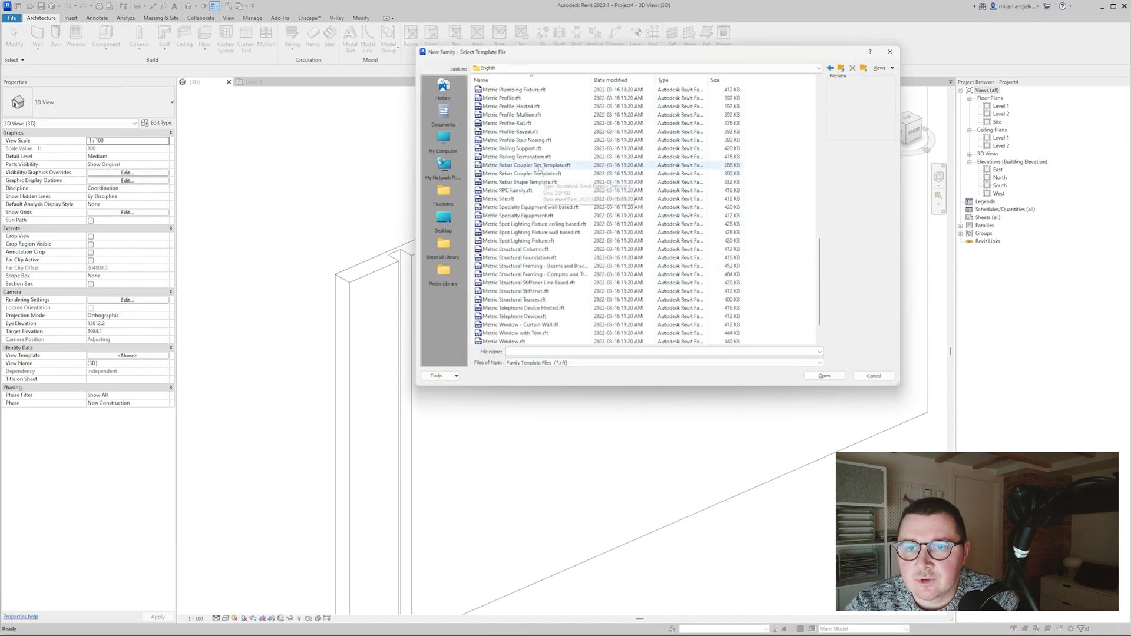
pyautogui.click(530, 132)
pyautogui.click(531, 134)
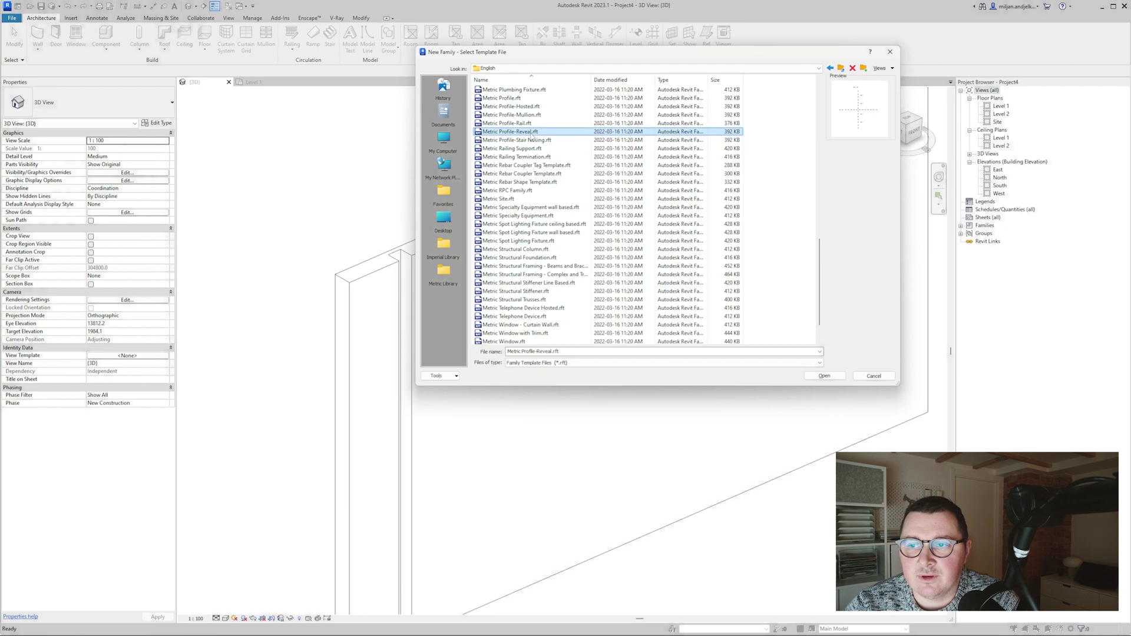
pyautogui.press('ctrl')
pyautogui.press('ctrl')
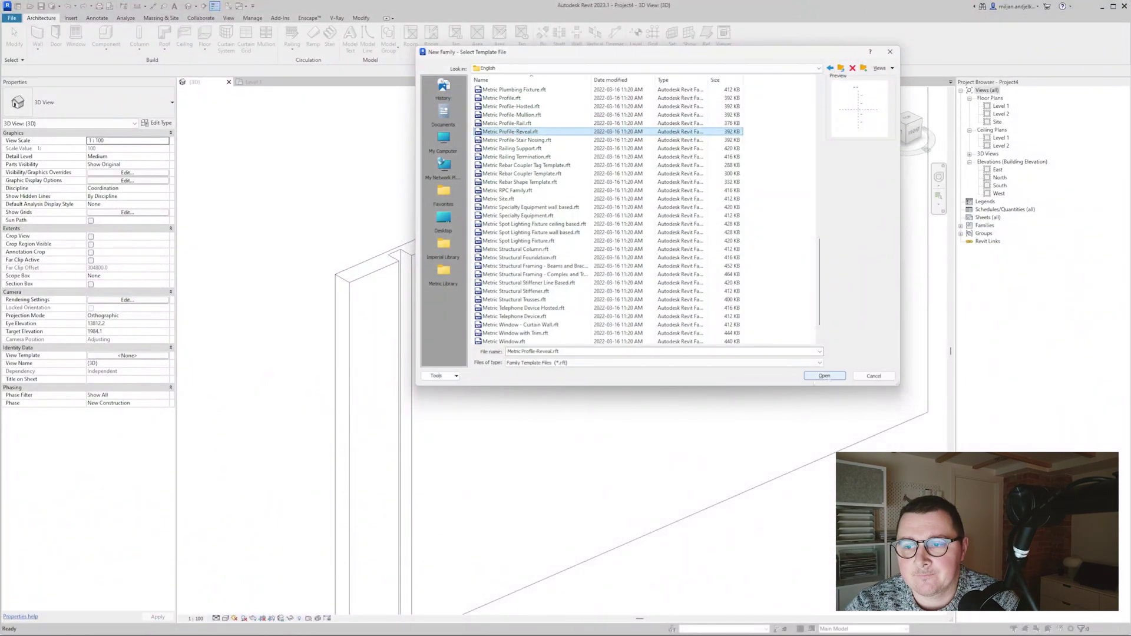
# Switch to Chrome to check the Pinterest picture of the ribbed Mutina tiles, and return to the Revit profile family.
pyautogui.scroll(3, 588, 351)
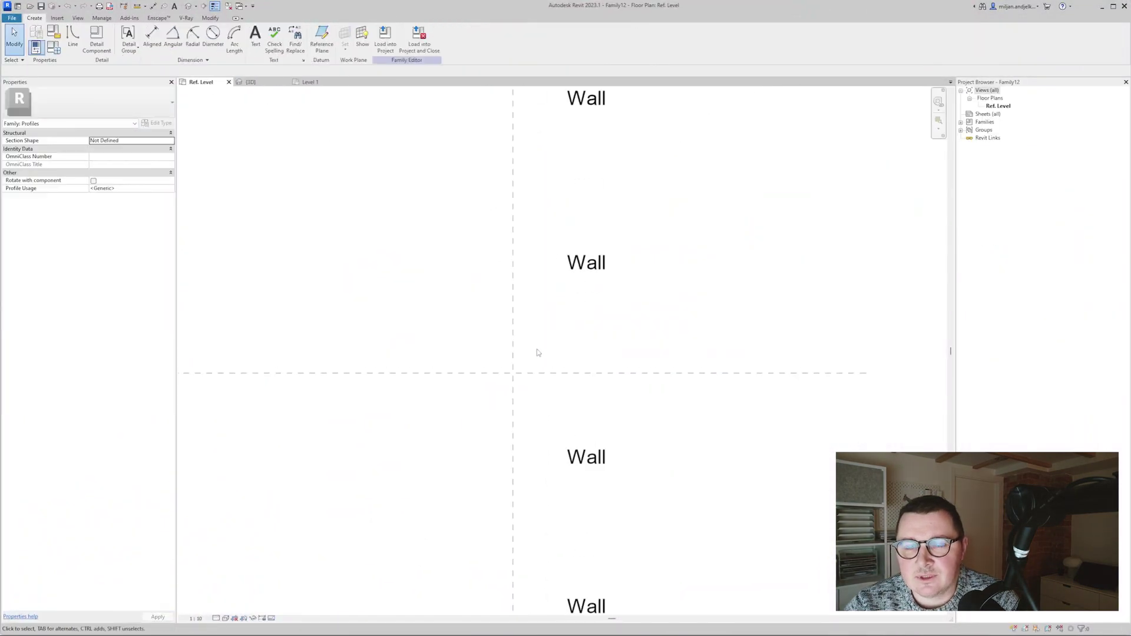
pyautogui.moveTo(537, 351); pyautogui.dragTo(523, 350, button='middle')
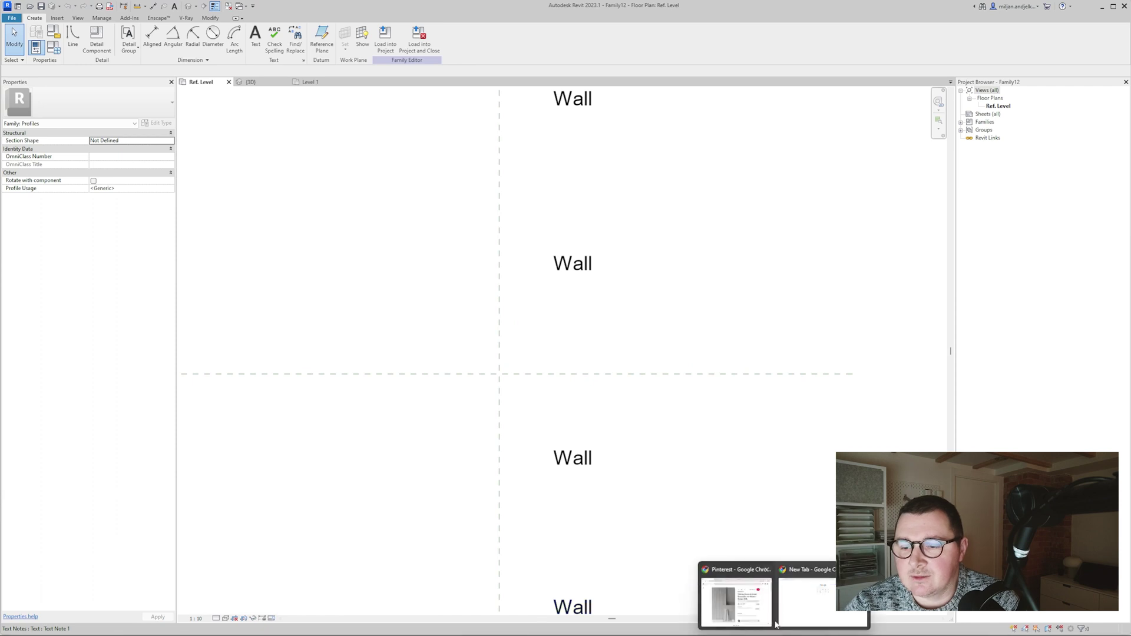
pyautogui.click(736, 589)
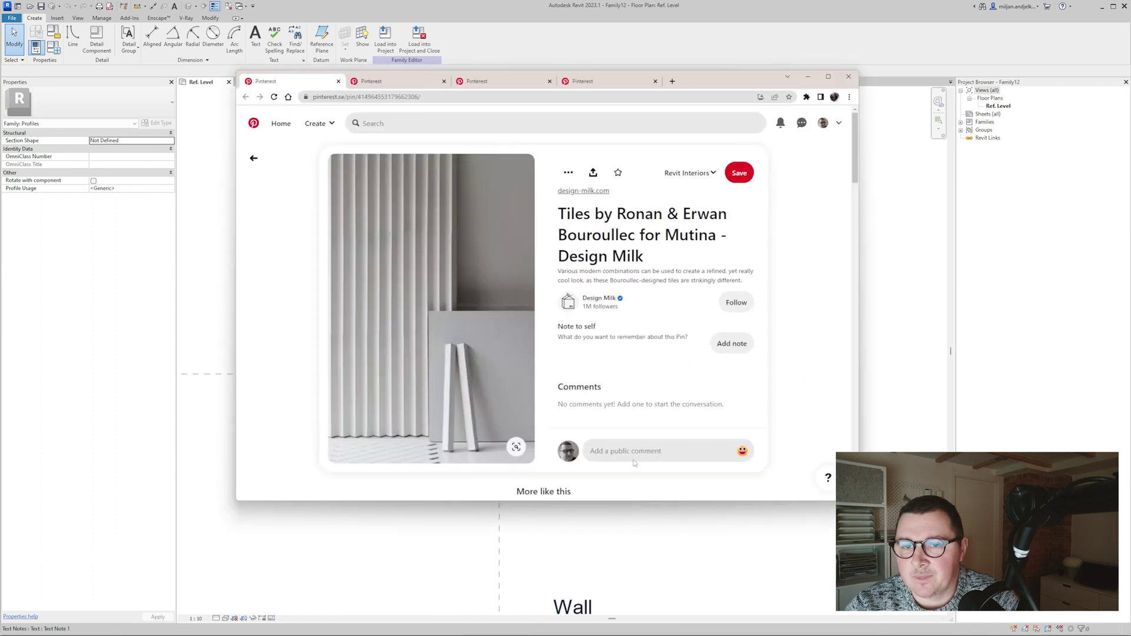
pyautogui.click(510, 49)
# Draw a closed triangle from the reference planes' intersection into the wall, with 45° sides about 40 mm long and the base on the vertical plane.
pyautogui.click(72, 37)
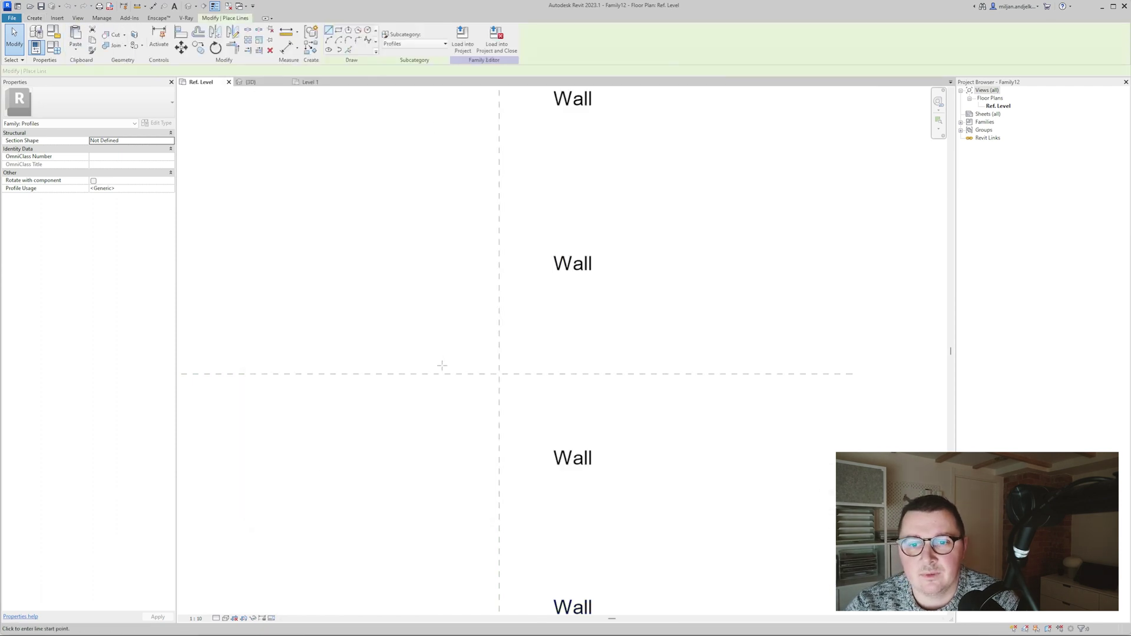
pyautogui.click(499, 373)
pyautogui.scroll(3, 513, 342)
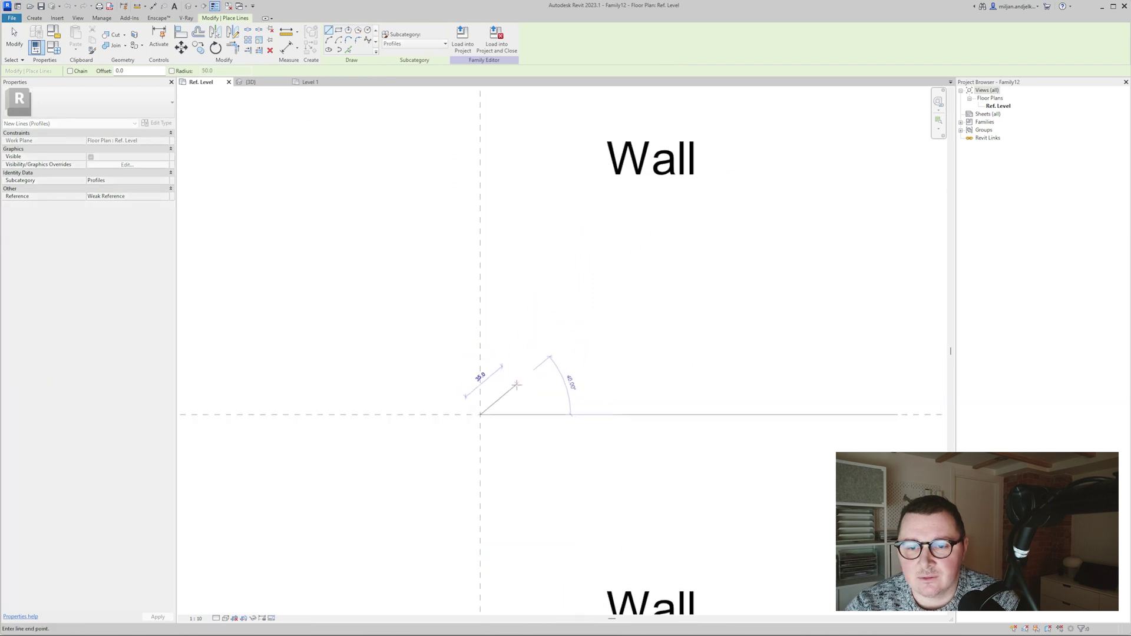
pyautogui.click(518, 376)
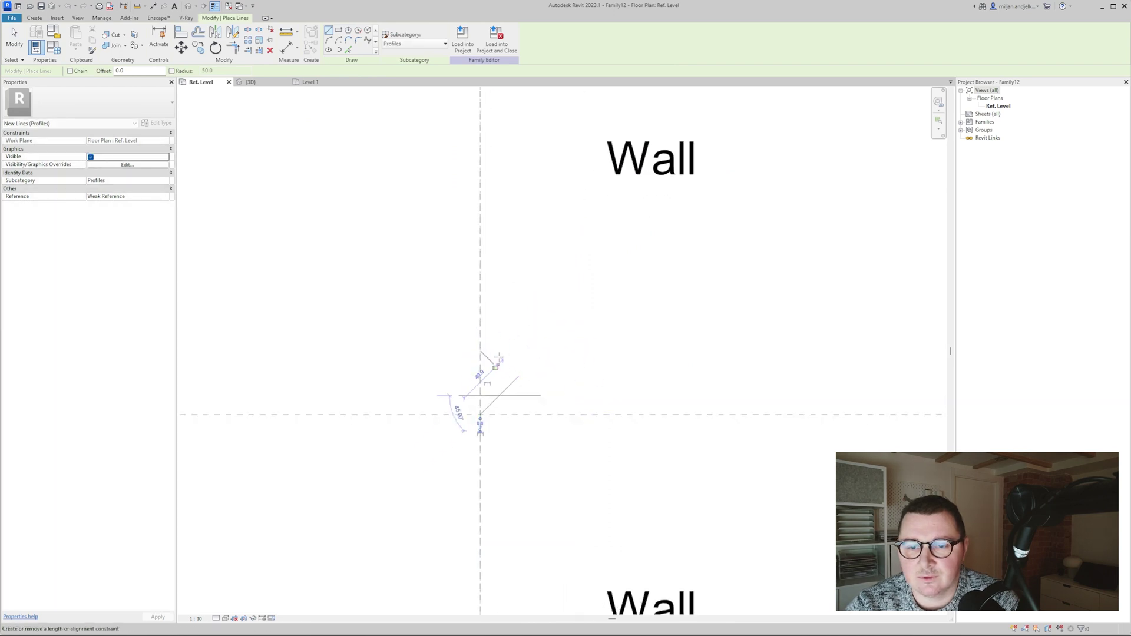
pyautogui.click(480, 337)
pyautogui.click(480, 415)
pyautogui.click(473, 338)
pyautogui.click(518, 375)
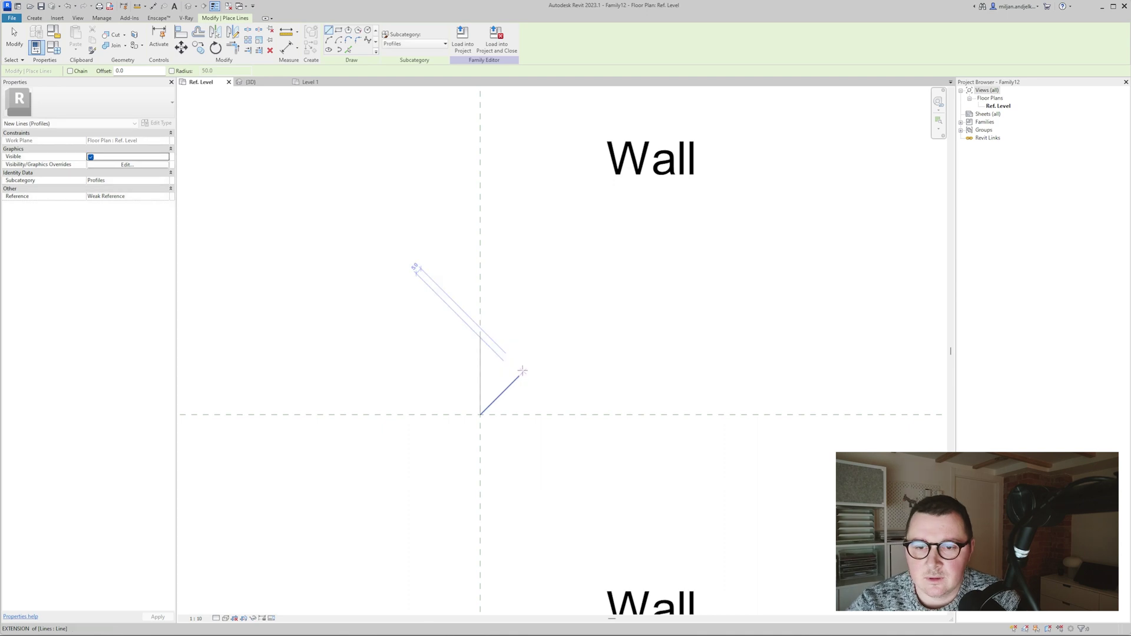
pyautogui.press('Escape')
pyautogui.press('Escape')
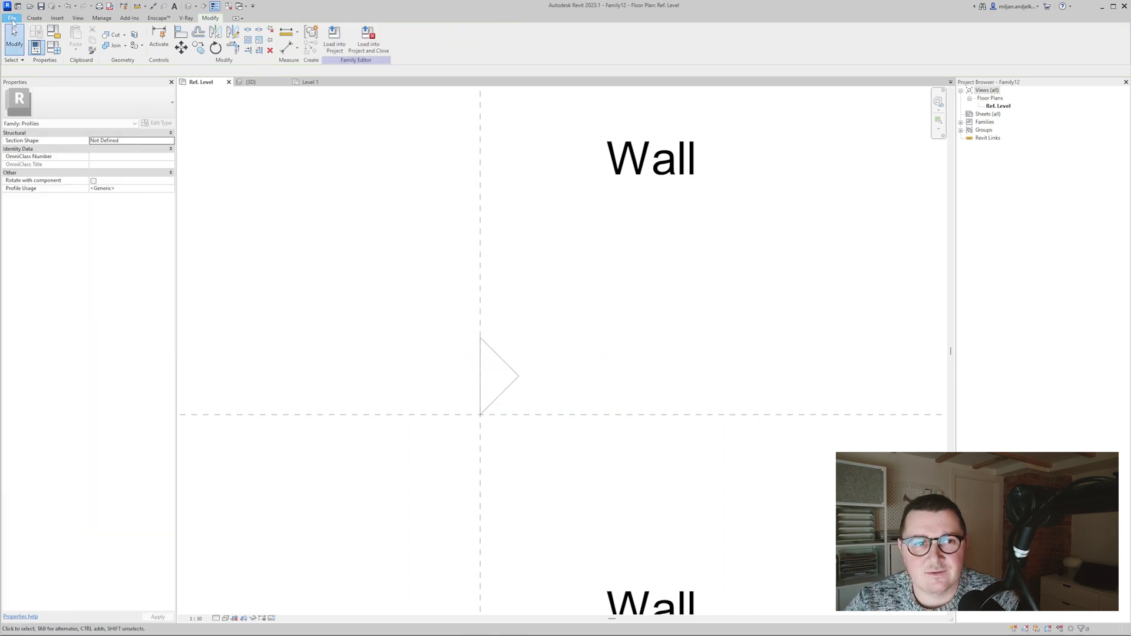
# Save the profile family as AIE_reveal 01 in the Families folder and load it into Project4.
pyautogui.click(12, 18)
pyautogui.moveTo(23, 122)
pyautogui.click(100, 117)
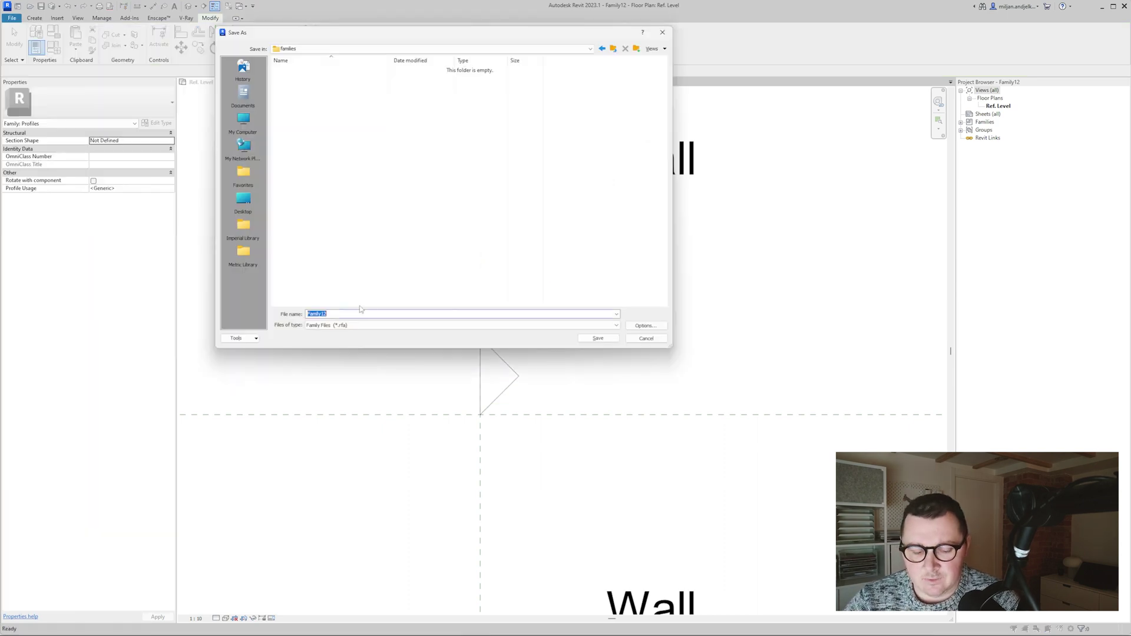
pyautogui.write('AIE')
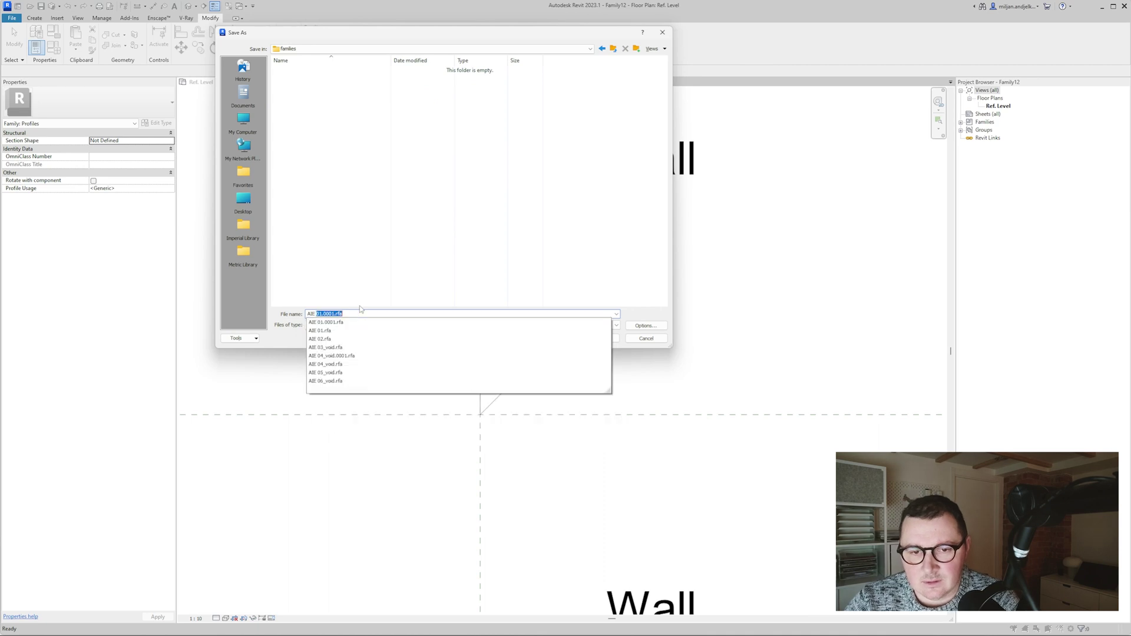
pyautogui.press('BackSpace')
pyautogui.press('BackSpace')
pyautogui.write('_')
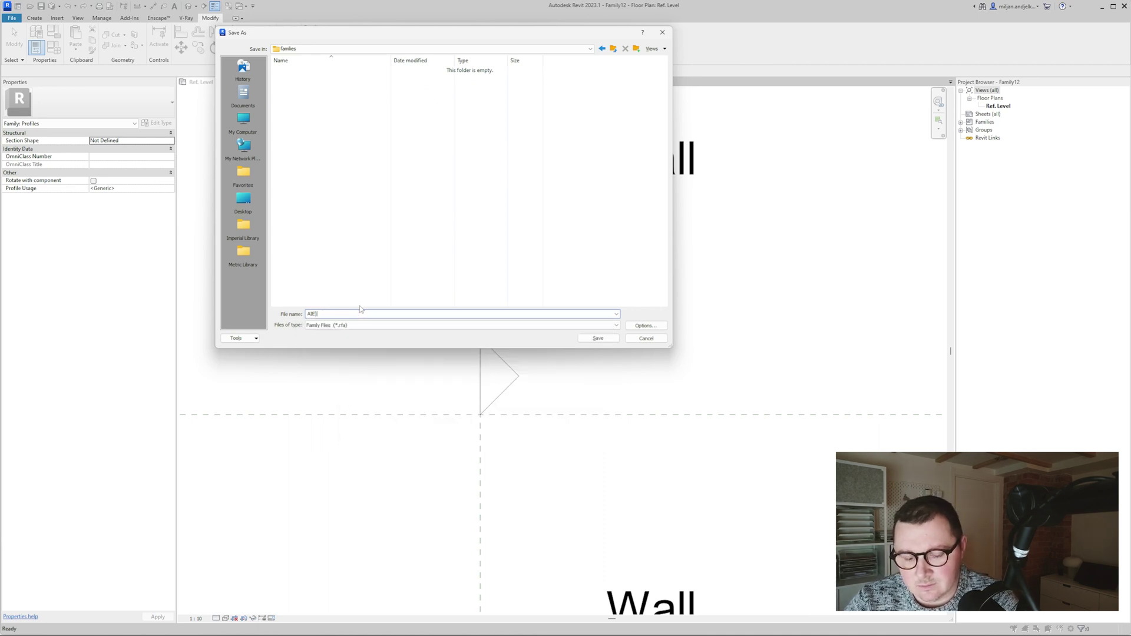
pyautogui.write('reveal 01')
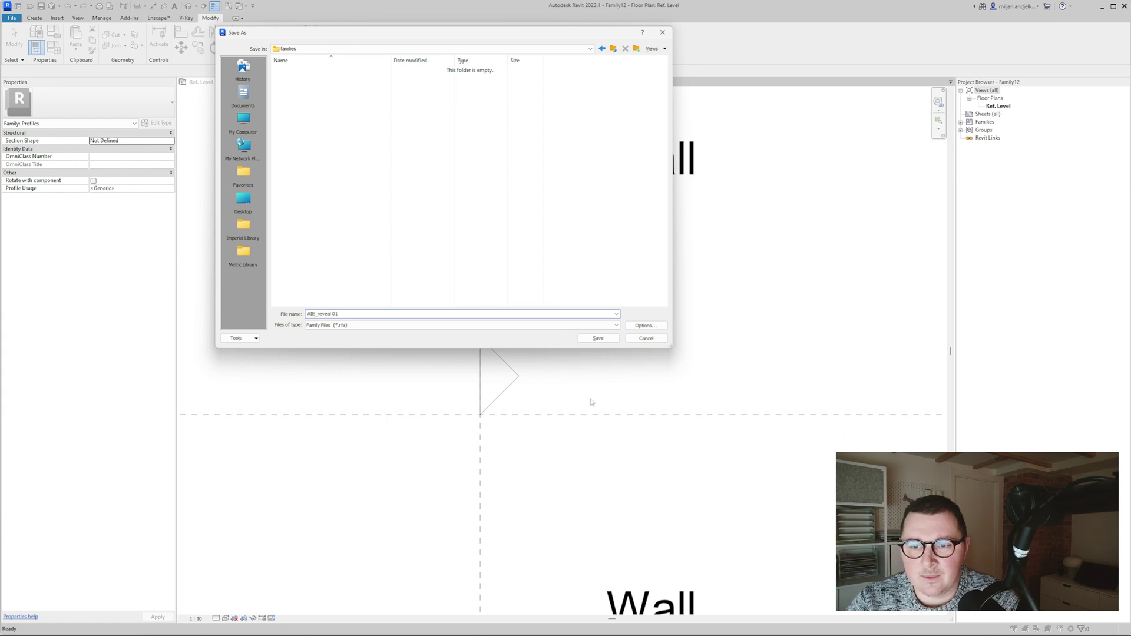
pyautogui.click(602, 340)
pyautogui.click(333, 41)
# Select the wall's vertical reveal and duplicate its type as AIE 01.
pyautogui.scroll(5, 471, 337)
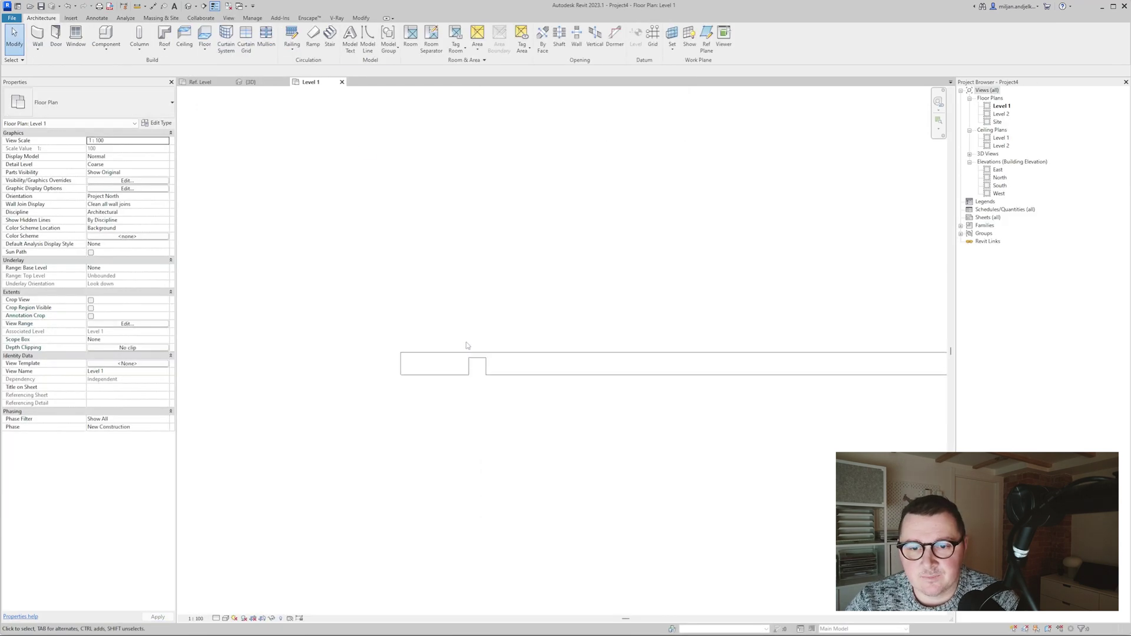
pyautogui.click(424, 319)
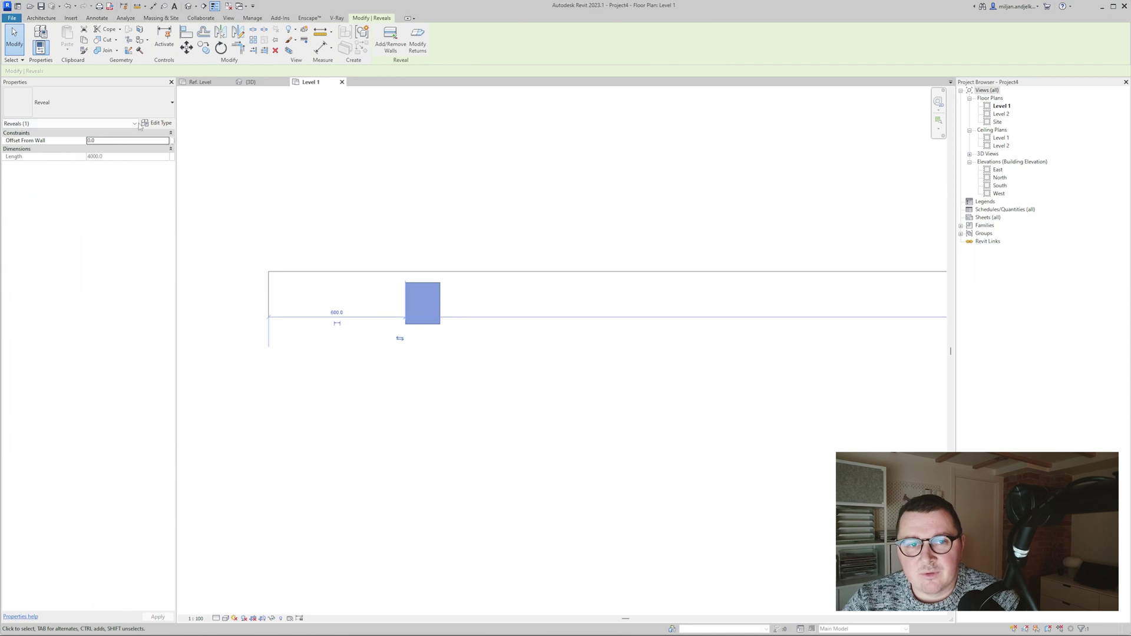
pyautogui.click(250, 82)
pyautogui.moveTo(461, 297); pyautogui.dragTo(460, 240, button='middle')
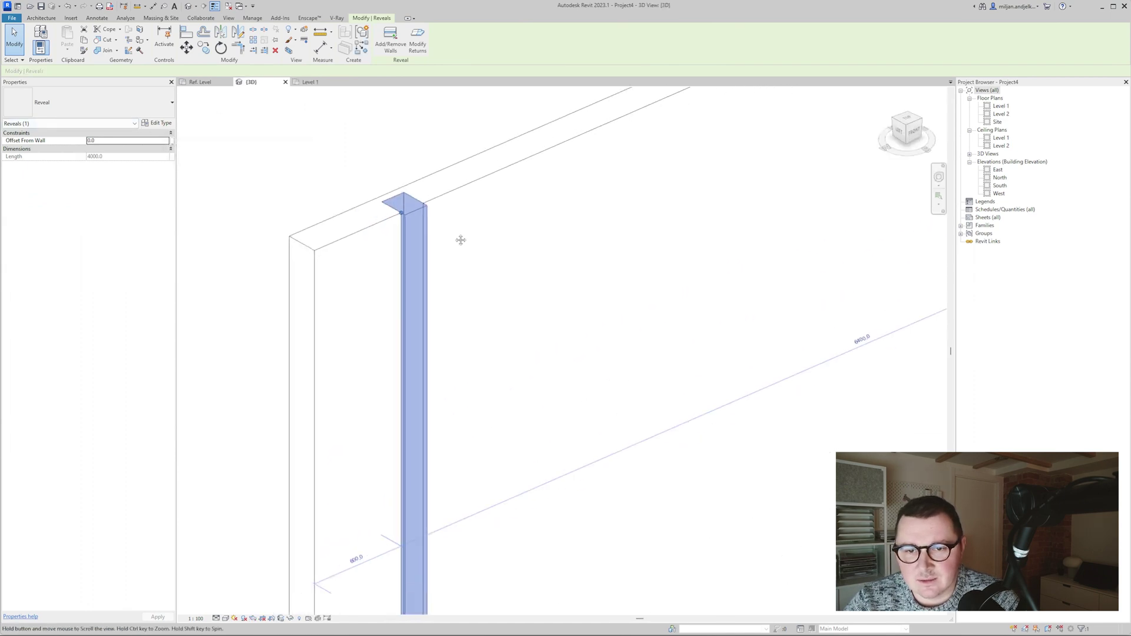
pyautogui.scroll(-3, 457, 233)
pyautogui.click(158, 123)
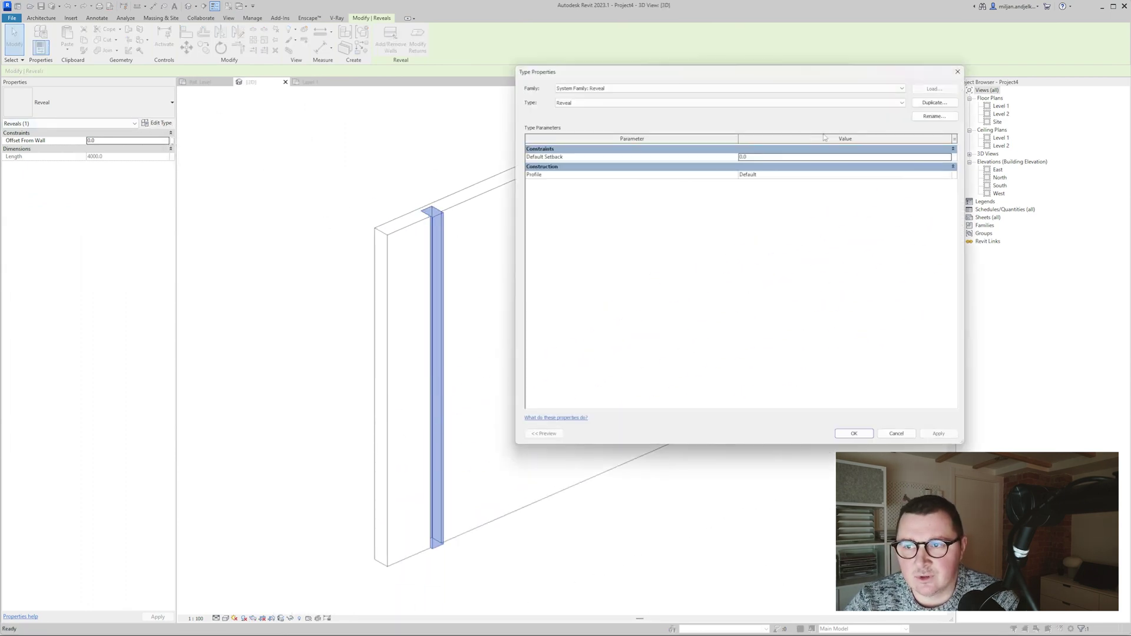
pyautogui.click(934, 102)
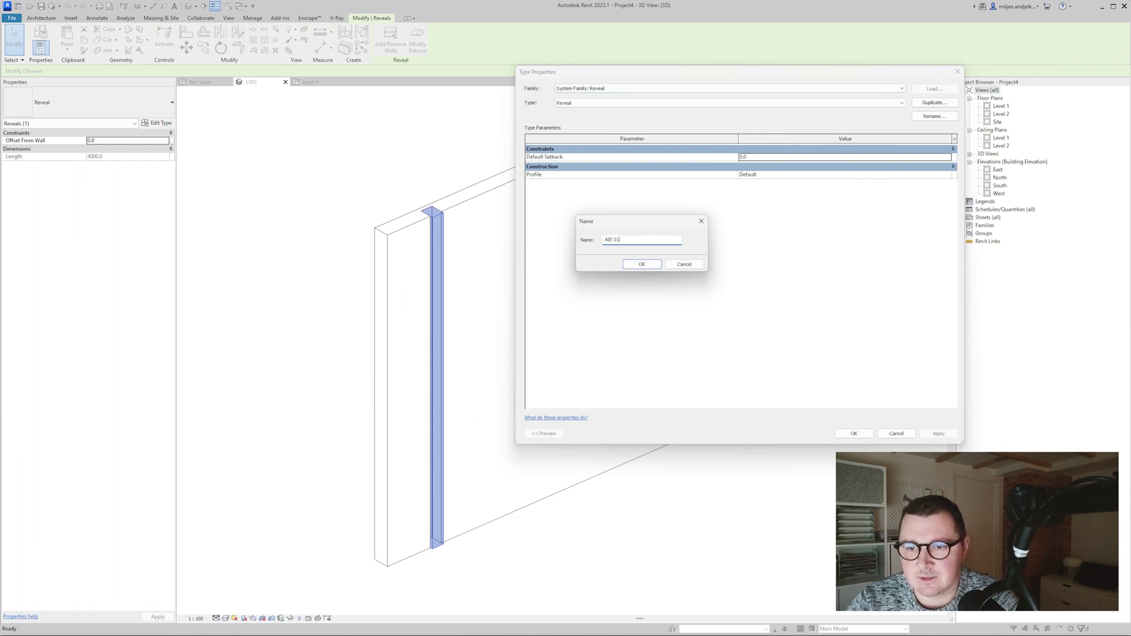
pyautogui.press('Return')
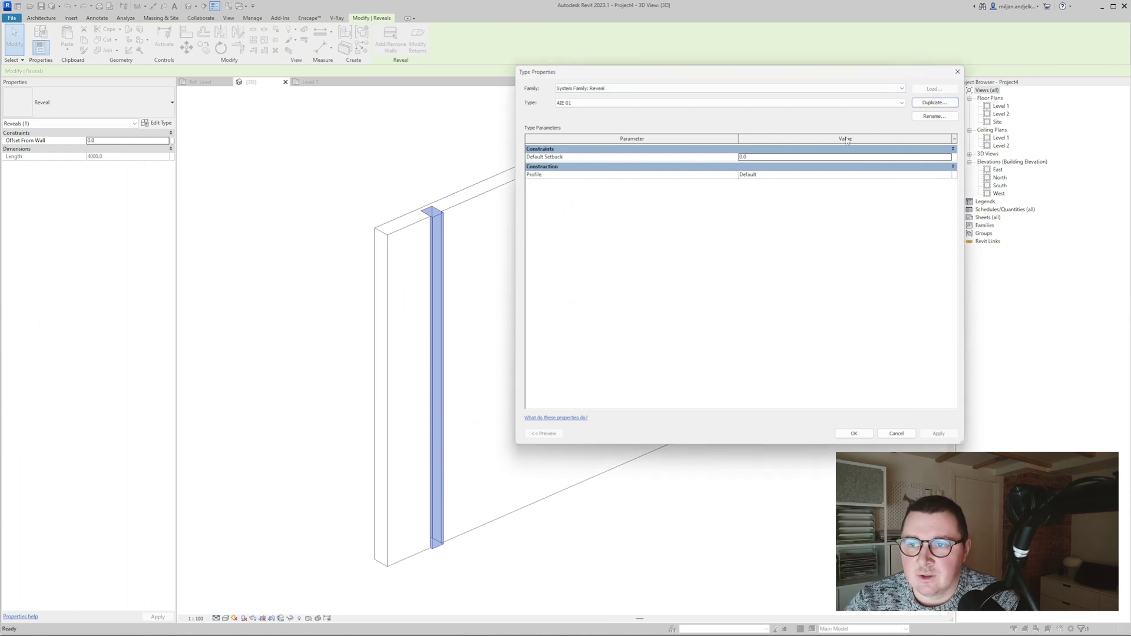
# Set the AIE 01 reveal type's profile to AIE_reveal 01 : AIE_reveal 01 and accept the type properties.
pyautogui.click(948, 177)
pyautogui.click(780, 188)
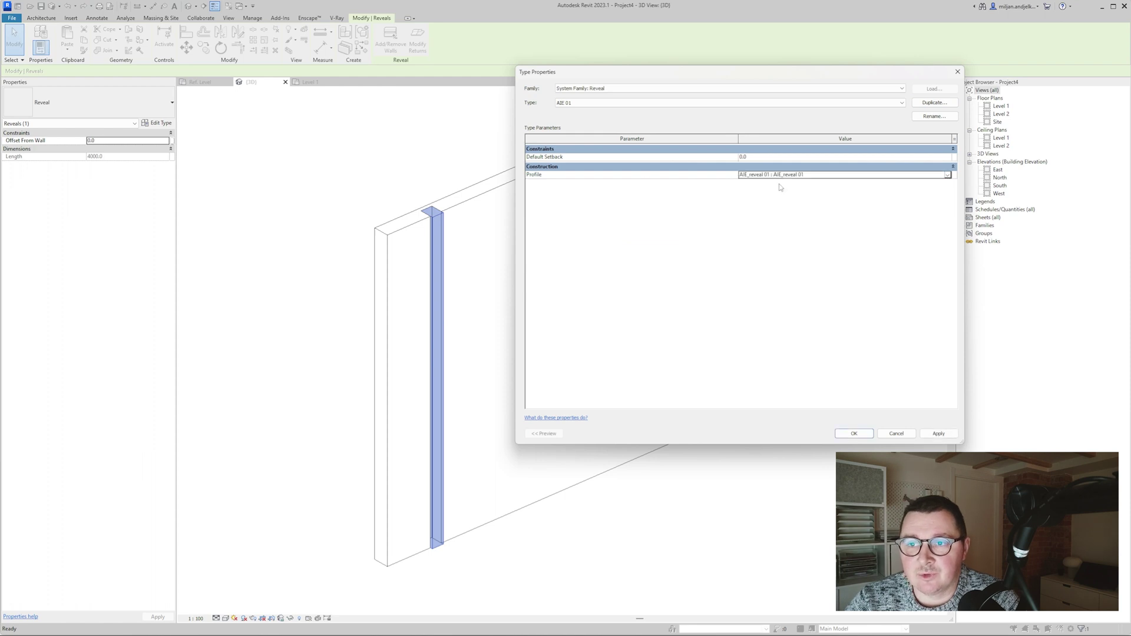
pyautogui.click(859, 435)
# Switch to Chrome to compare the triangular reveal with the repeating ribs in the Pinterest tile picture, and return to Revit.
pyautogui.moveTo(781, 635)
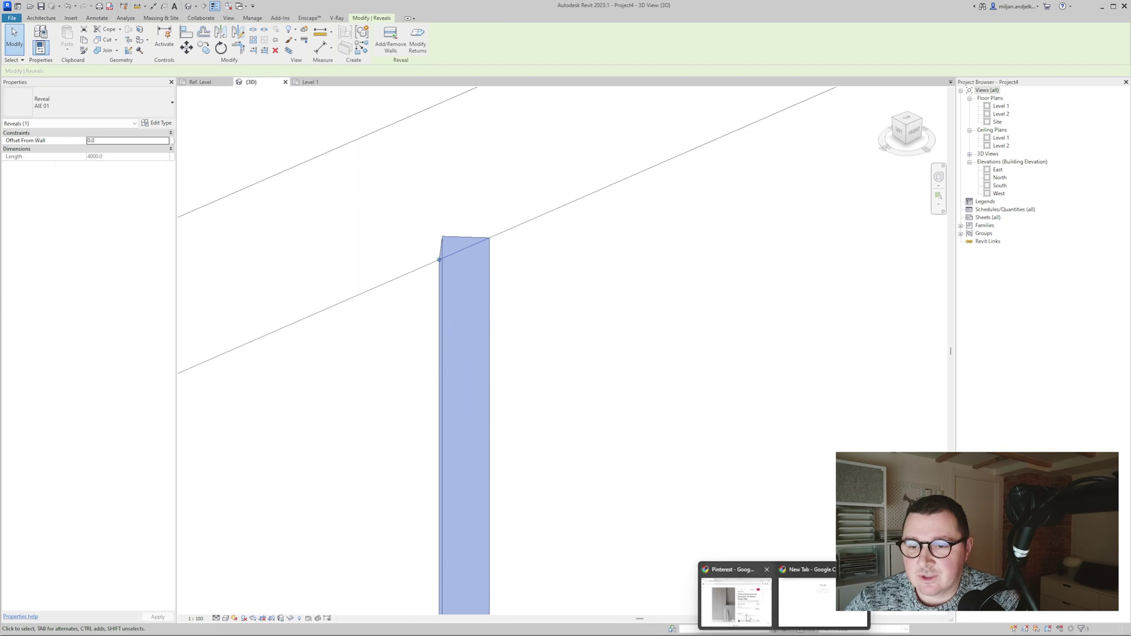
pyautogui.click(735, 600)
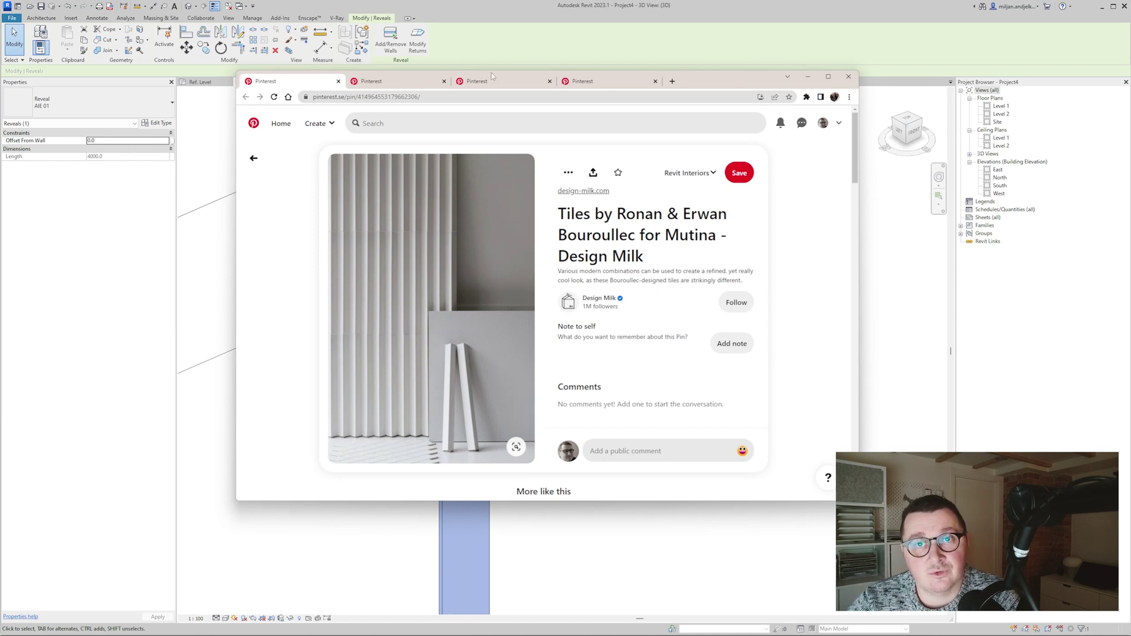
pyautogui.click(491, 54)
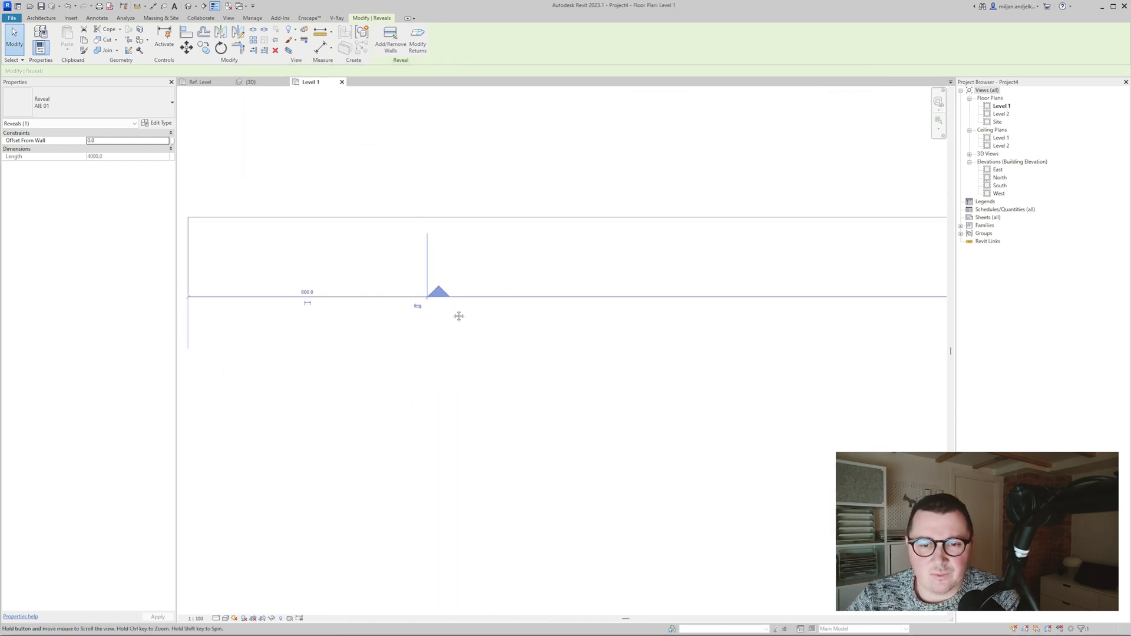
# Move the triangular reveal in the Level 1 plan so that it starts flush with the wall's left end.
pyautogui.moveTo(417, 311); pyautogui.dragTo(658, 318, button='middle')
pyautogui.press('m')
pyautogui.press('v')
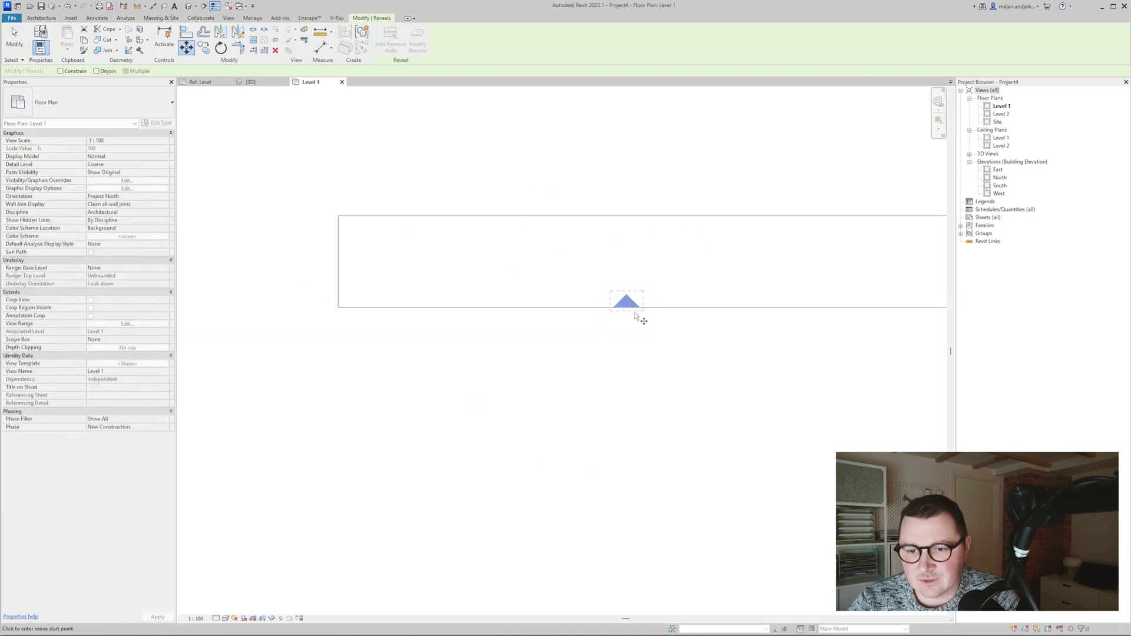
pyautogui.click(626, 306)
pyautogui.click(340, 307)
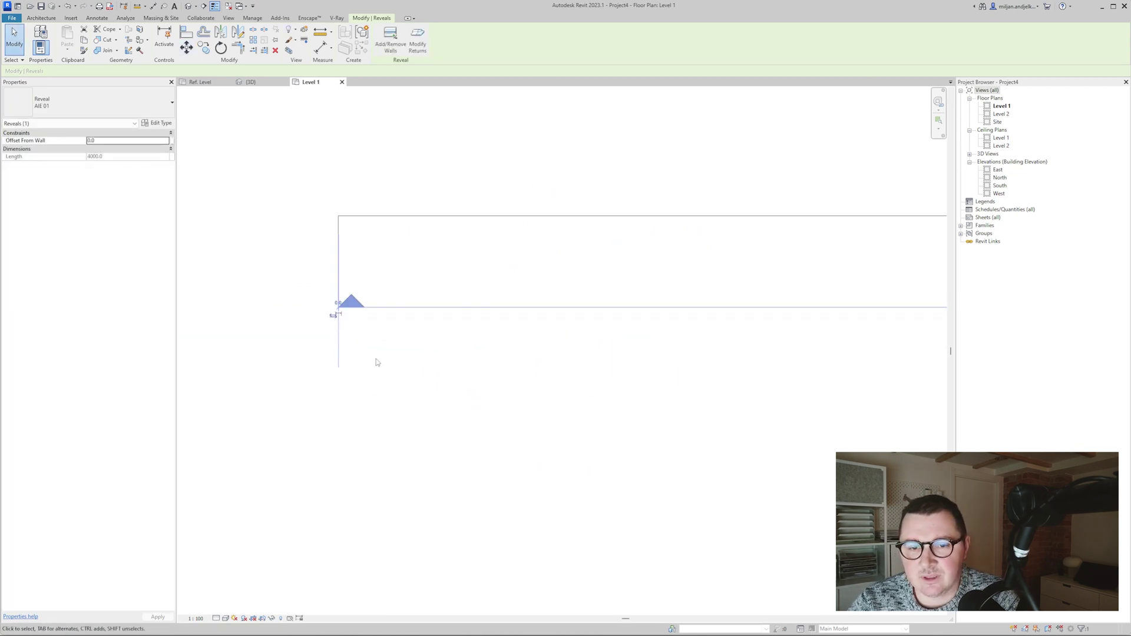
pyautogui.click(377, 361)
# Create a grouped linear array of 10 reveals along the wall, placing the second one triangle width from the first.
pyautogui.click(353, 303)
pyautogui.moveTo(353, 304); pyautogui.dragTo(343, 326, button='middle')
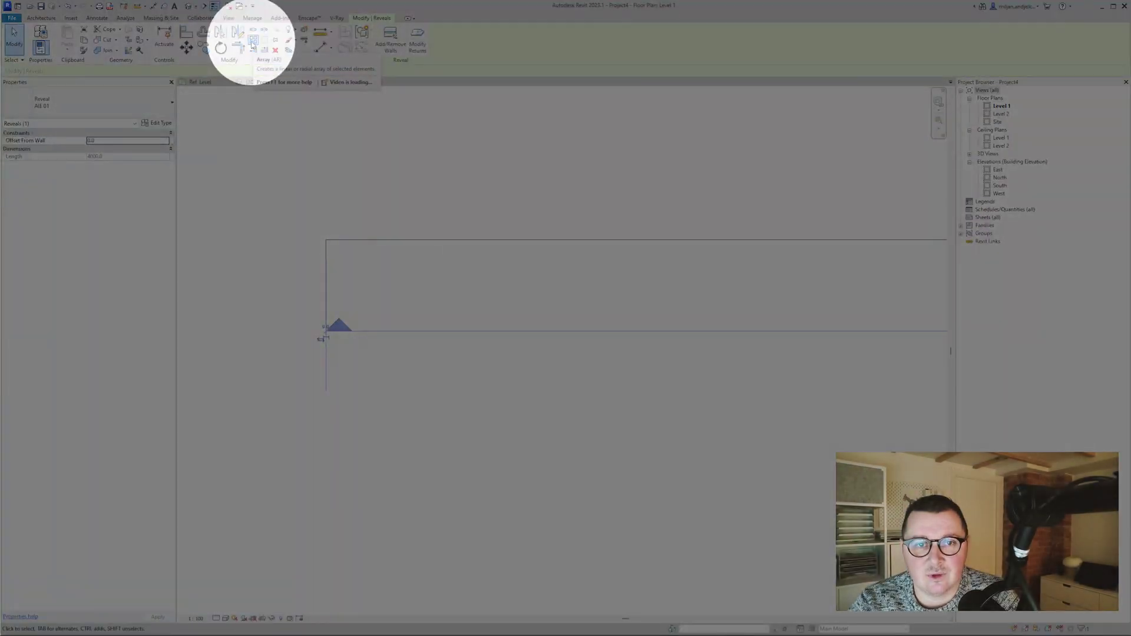
pyautogui.click(252, 41)
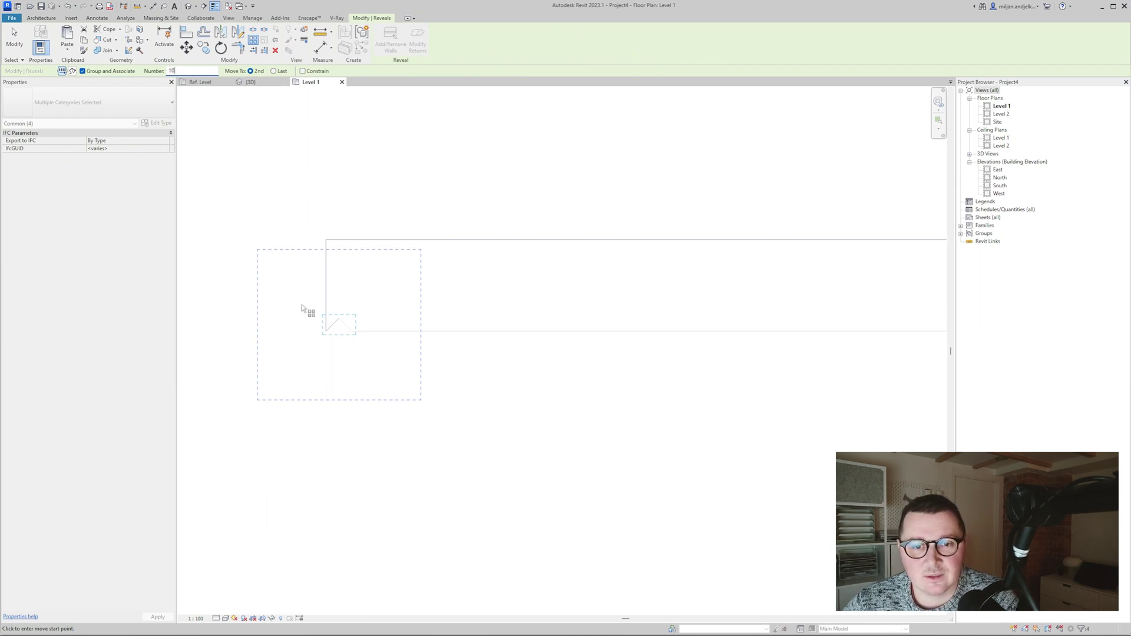
pyautogui.click(325, 331)
pyautogui.click(351, 331)
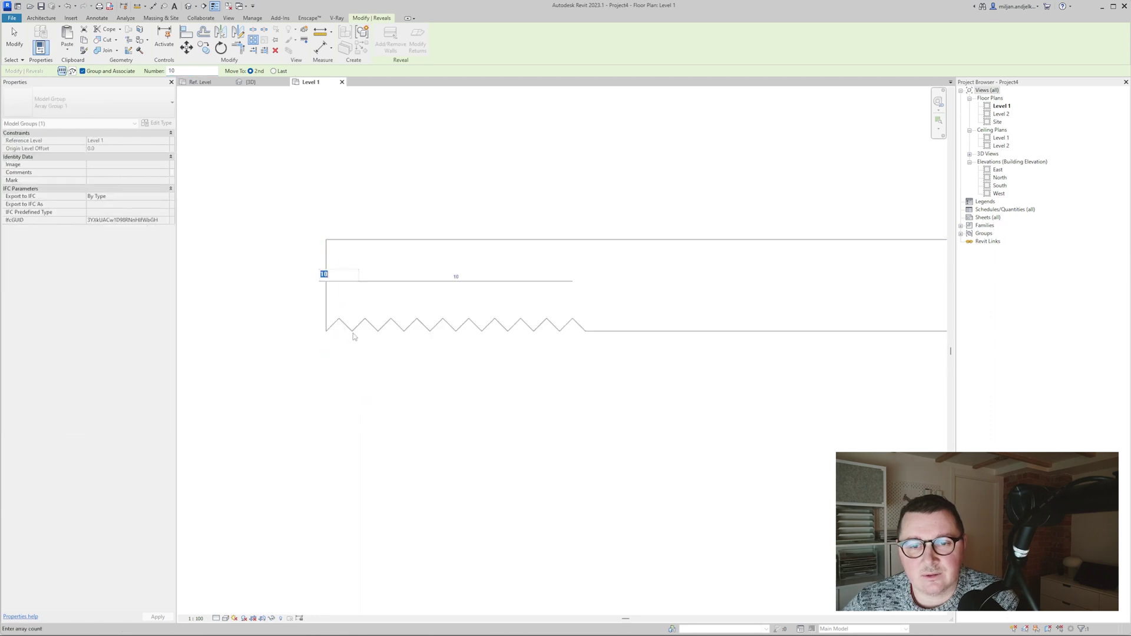
pyautogui.press('Return')
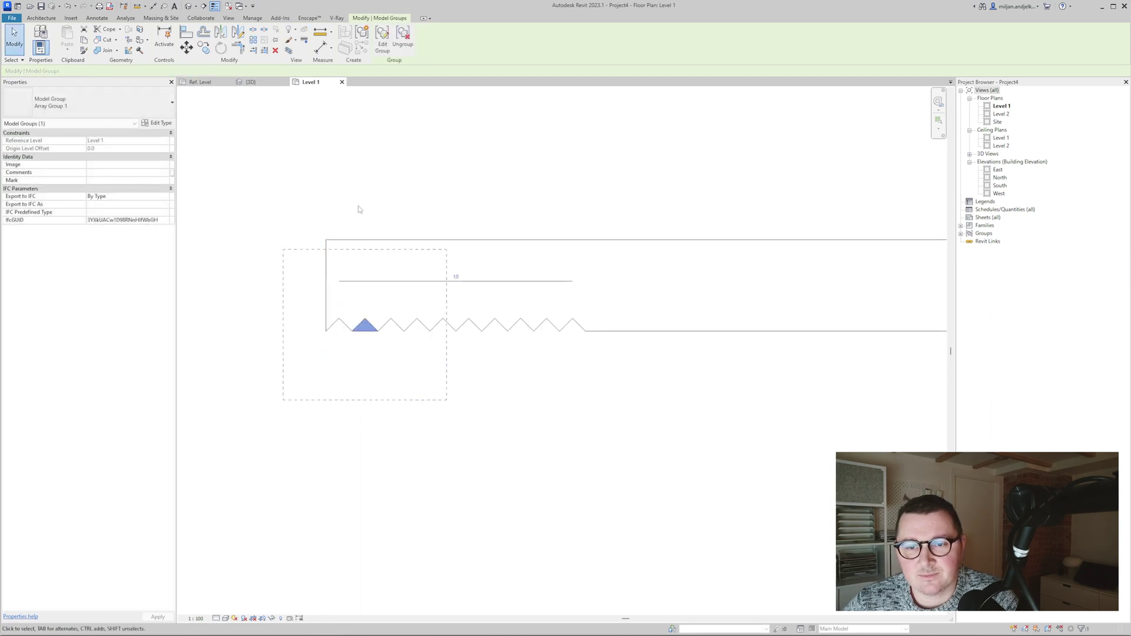
# Switch to the 3D view, deselect the array group and examine the arrayed reveals at the wall's end.
pyautogui.click(251, 82)
pyautogui.scroll(-4, 442, 210)
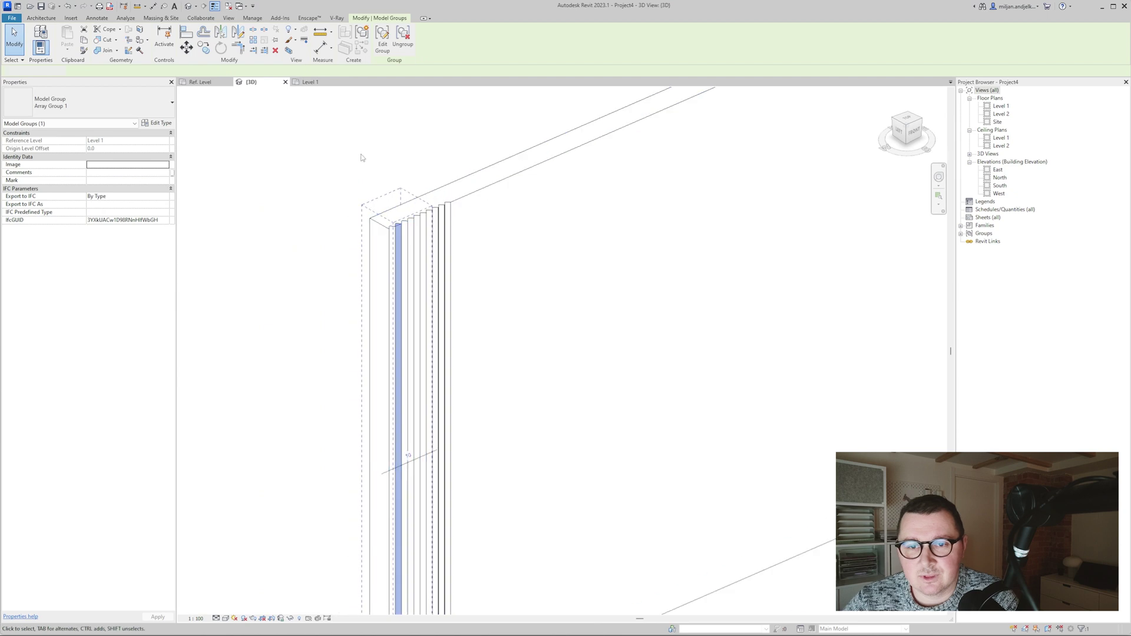
pyautogui.press('Escape')
pyautogui.scroll(5, 377, 196)
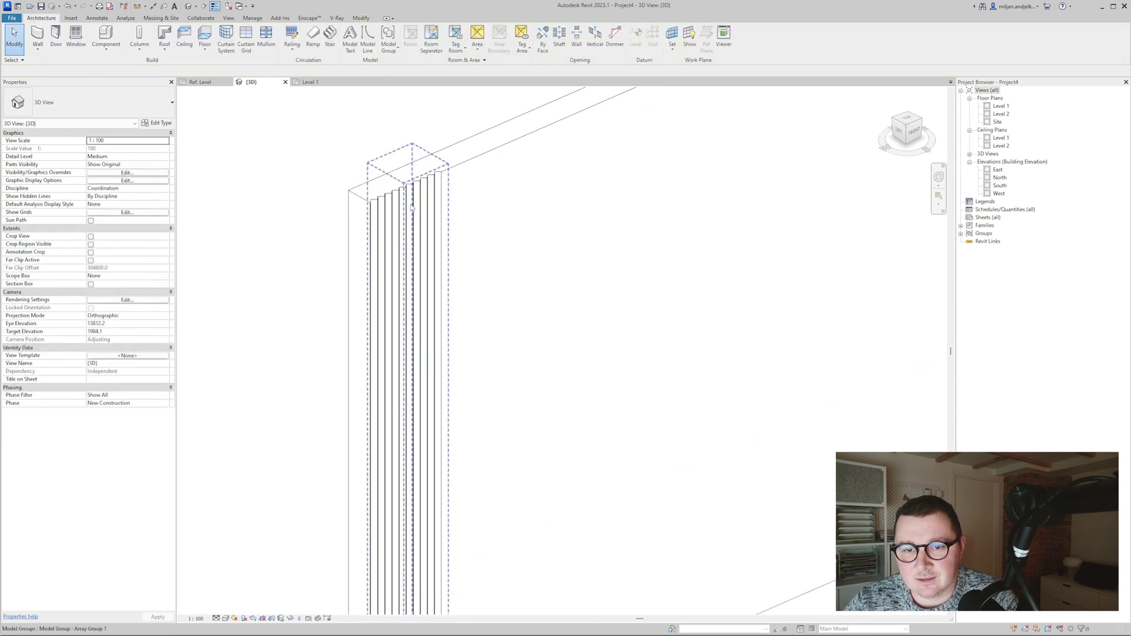
# Edit the array group of the reveal at the wall's end, lower its upper end to a reveal length of 1500, and finish the group.
pyautogui.click(350, 203)
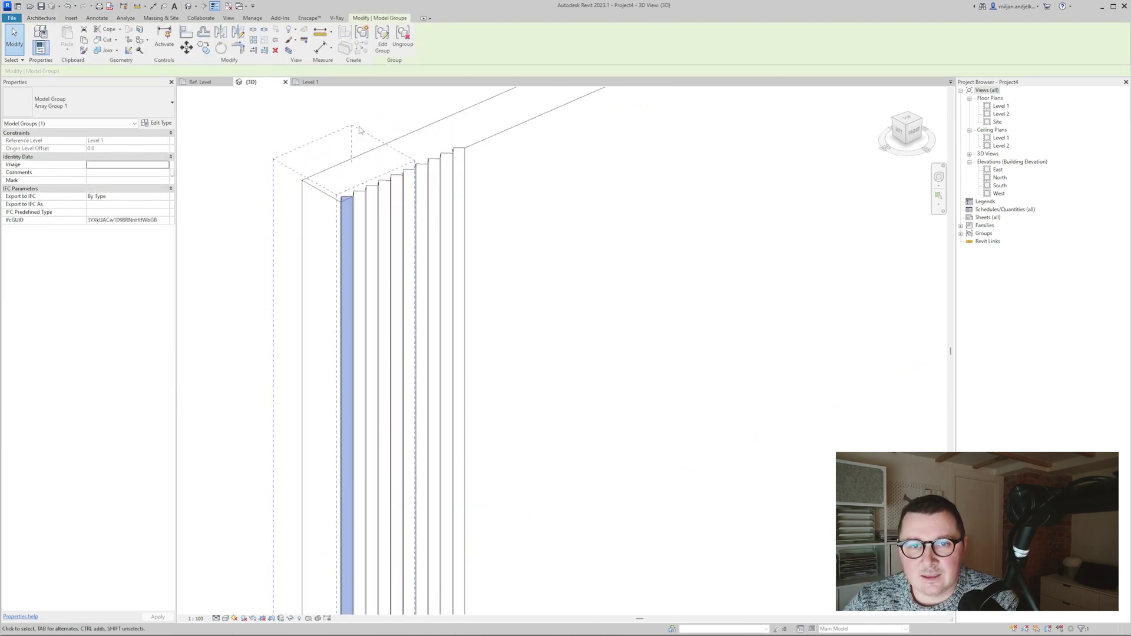
pyautogui.click(382, 38)
pyautogui.click(345, 204)
pyautogui.scroll(-3, 345, 203)
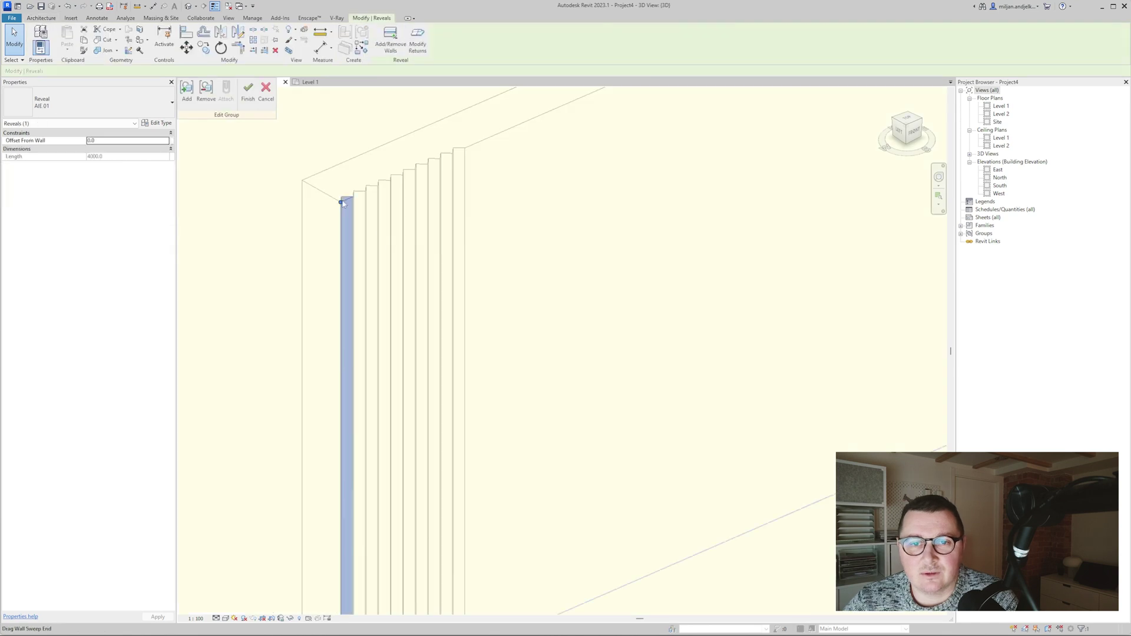
pyautogui.moveTo(343, 202); pyautogui.dragTo(348, 403)
pyautogui.click(342, 392)
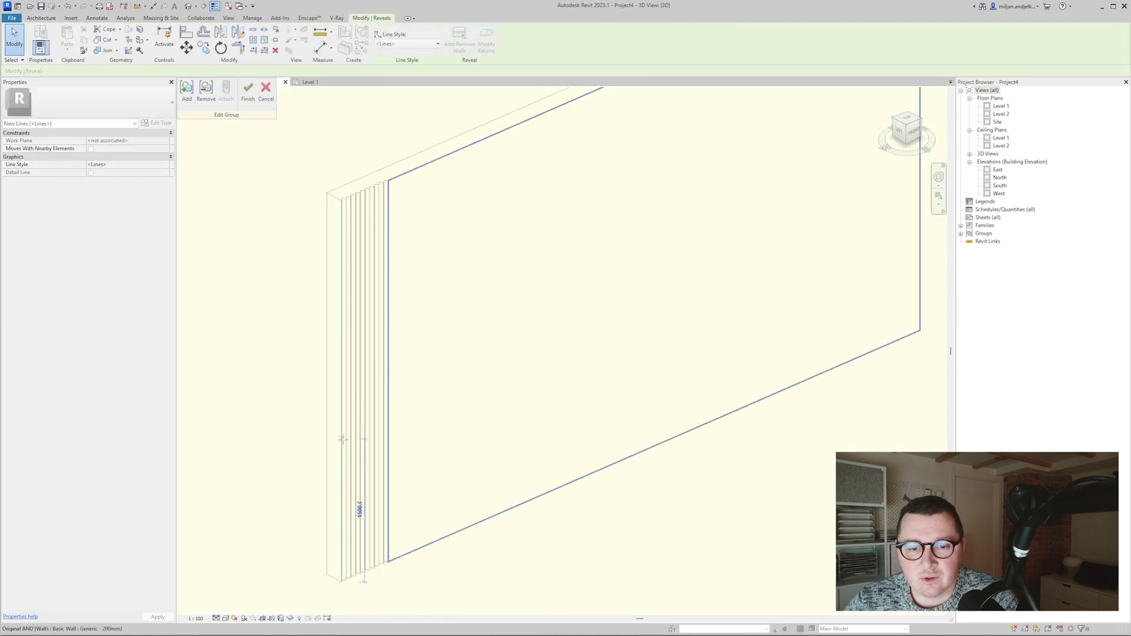
pyautogui.write('1500')
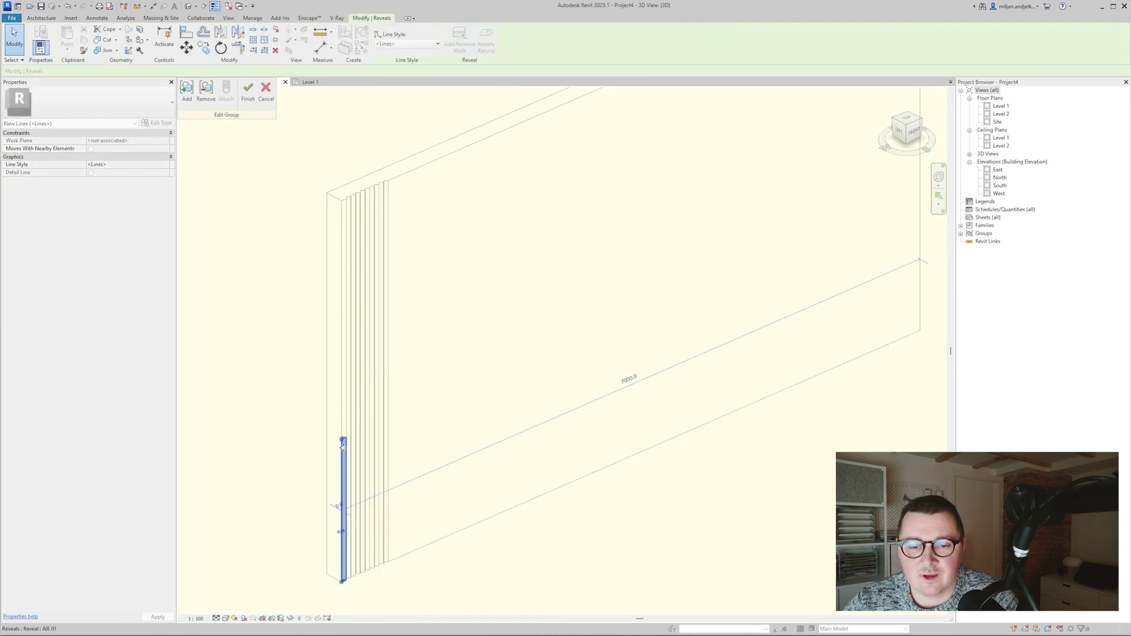
pyautogui.press('Return')
pyautogui.click(247, 102)
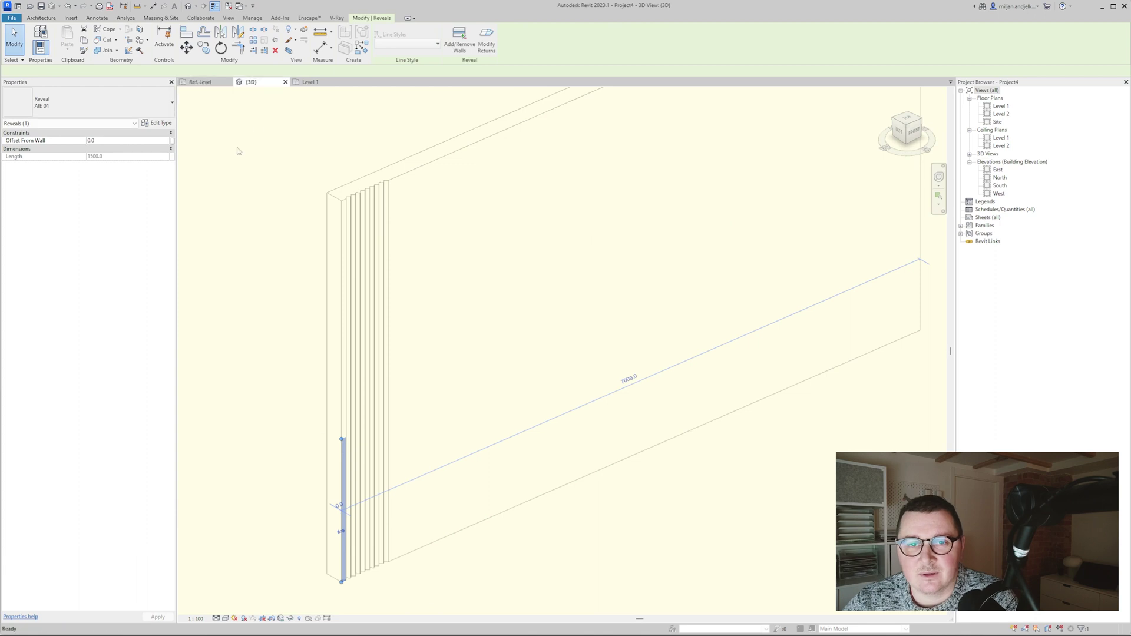
pyautogui.click(247, 202)
# Increase the number of reveals in the array to 20 and deselect the array.
pyautogui.keyDown('shift'); pyautogui.moveTo(330, 472); pyautogui.dragTo(360, 472, button='middle'); pyautogui.keyUp('shift')
pyautogui.moveTo(360, 472); pyautogui.dragTo(397, 390, button='middle')
pyautogui.scroll(3, 397, 391)
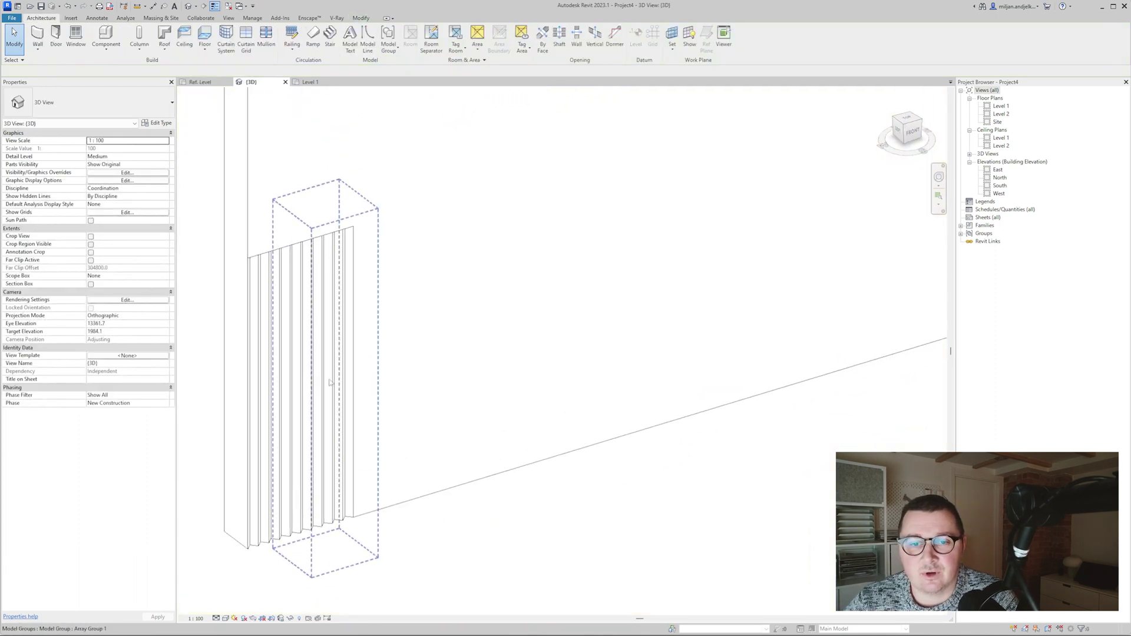
pyautogui.moveTo(277, 377); pyautogui.dragTo(376, 389, button='middle')
pyautogui.click(375, 388)
pyautogui.click(225, 265)
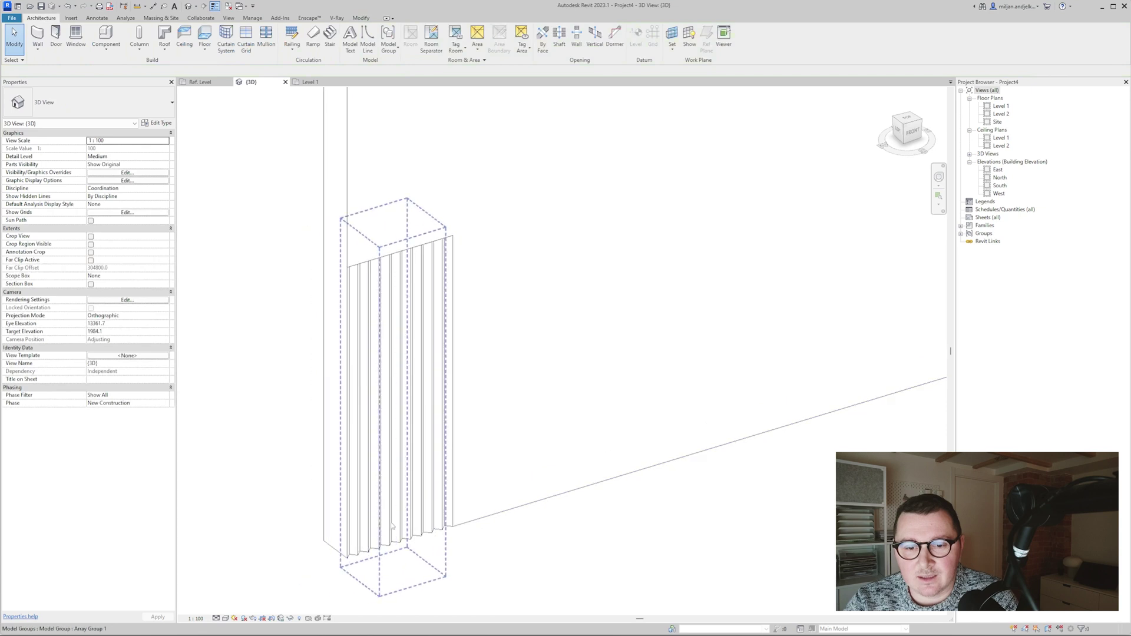
pyautogui.click(393, 548)
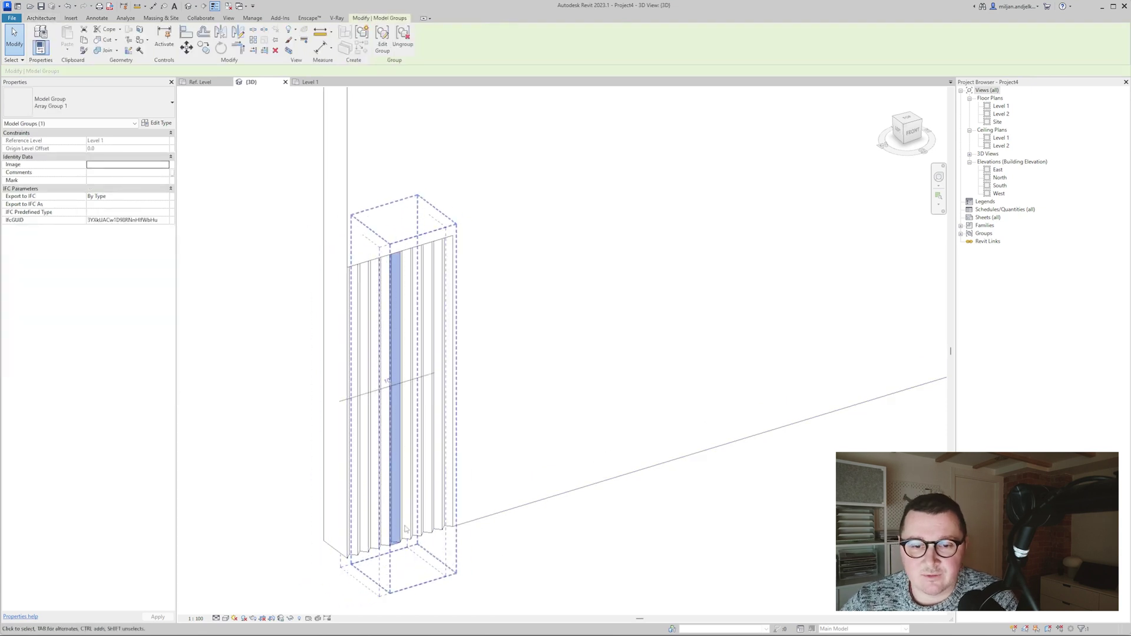
pyautogui.click(386, 381)
pyautogui.write('20')
pyautogui.press('Return')
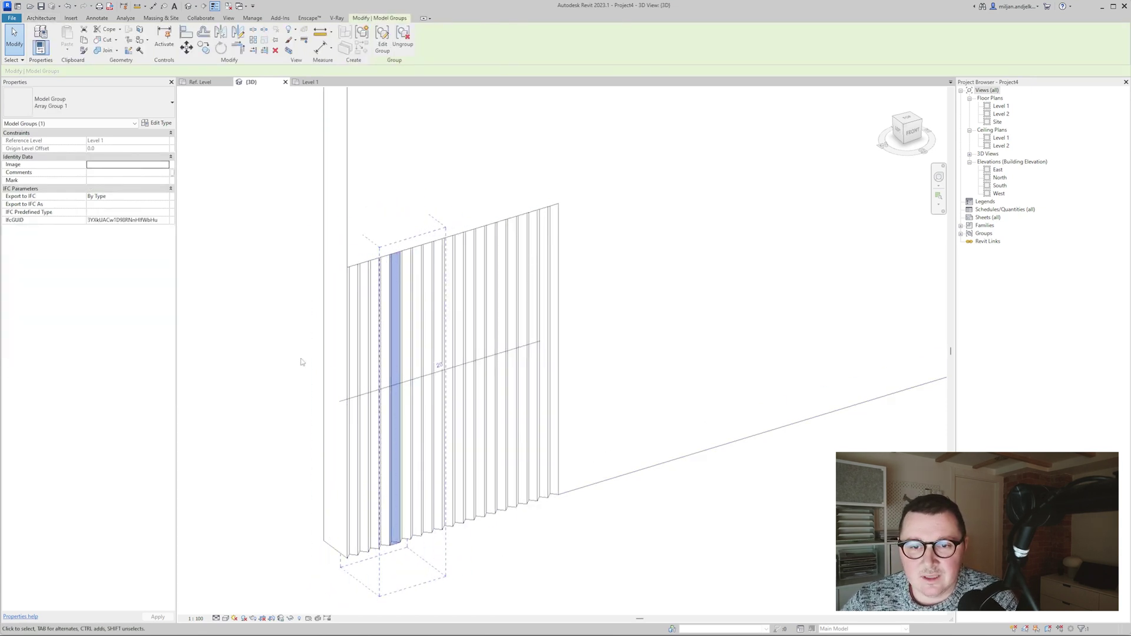
pyautogui.click(238, 191)
# Switch to Chrome to examine the second Pinterest reference, the Etsy picture with curved ribs, and return to Revit.
pyautogui.hotkey('alt', 'Tab')
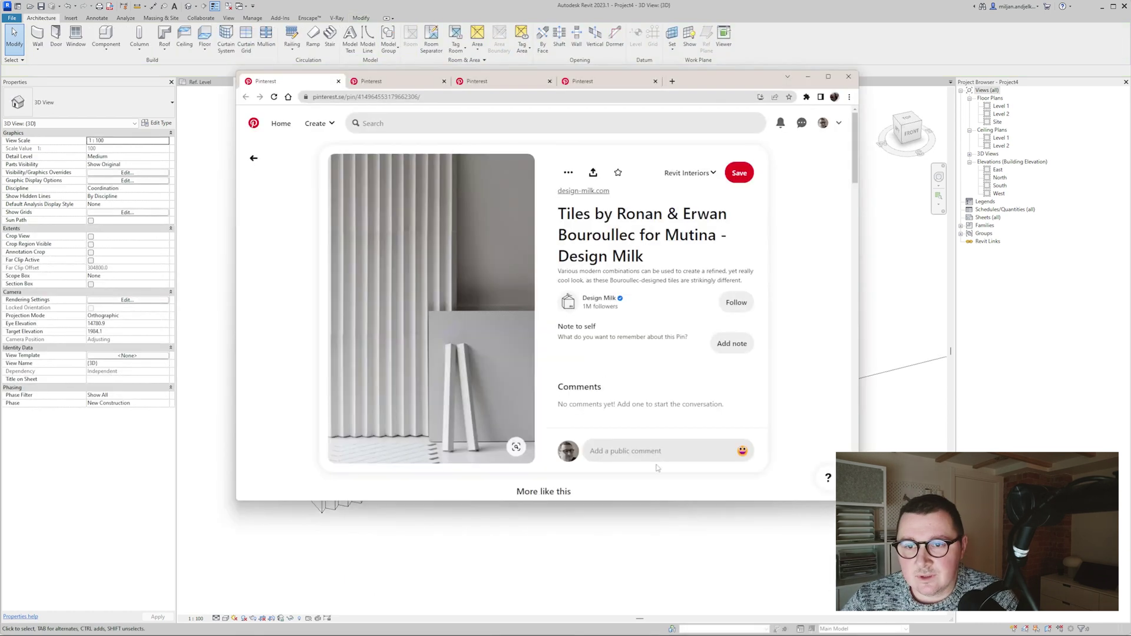
pyautogui.click(374, 82)
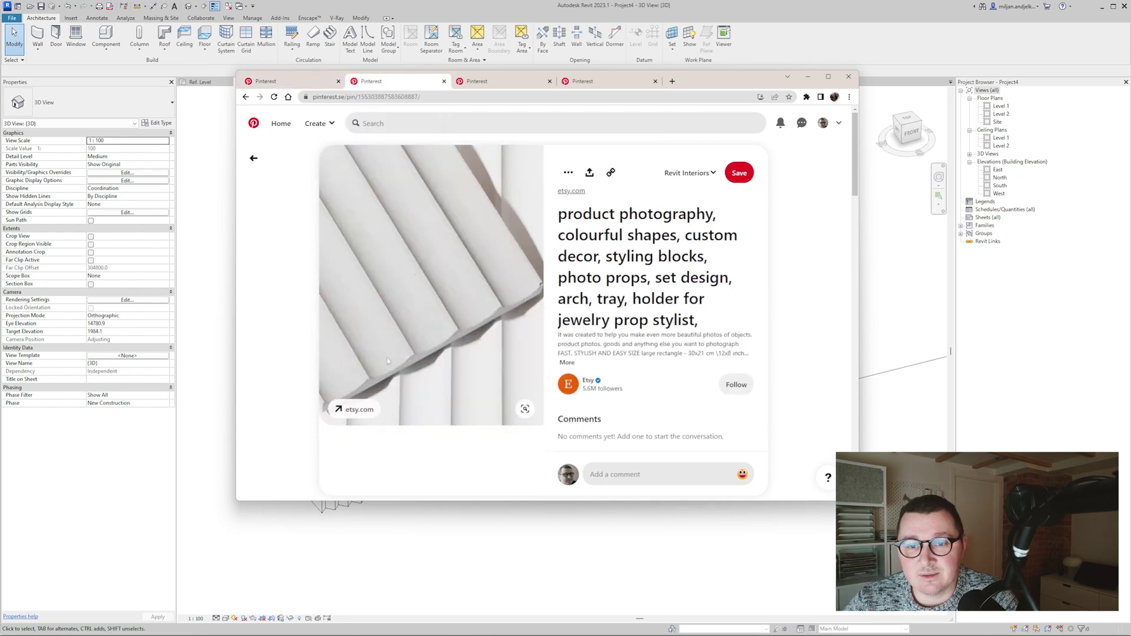
pyautogui.click(609, 9)
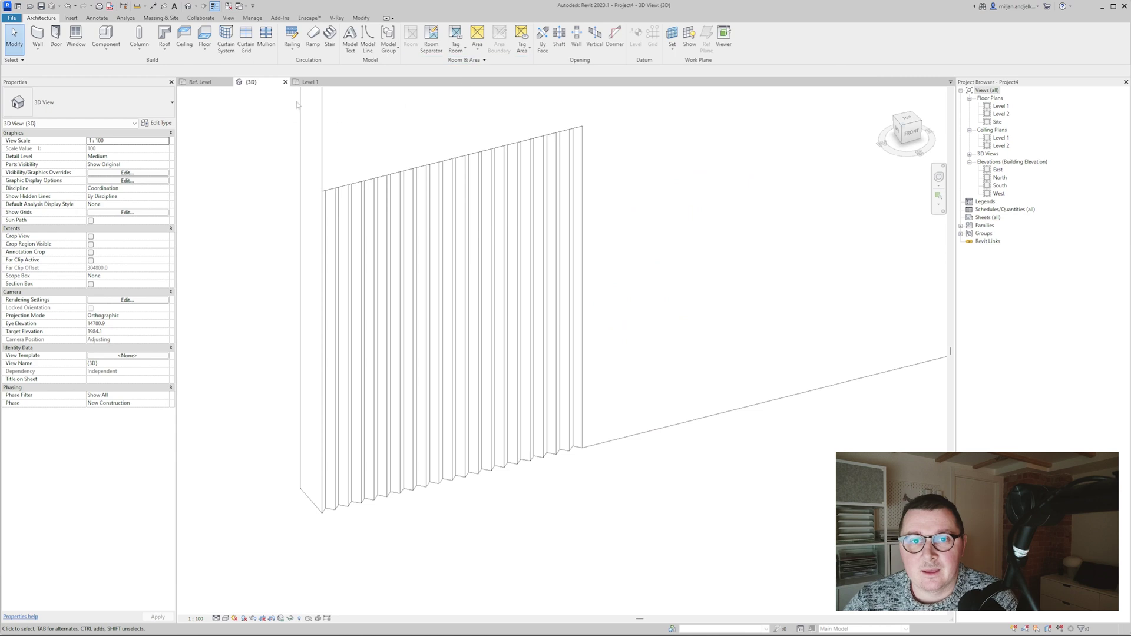
# Delete the triangle from the reveal profile family and recheck the curved ribs in the Pinterest picture in Chrome.
pyautogui.click(212, 86)
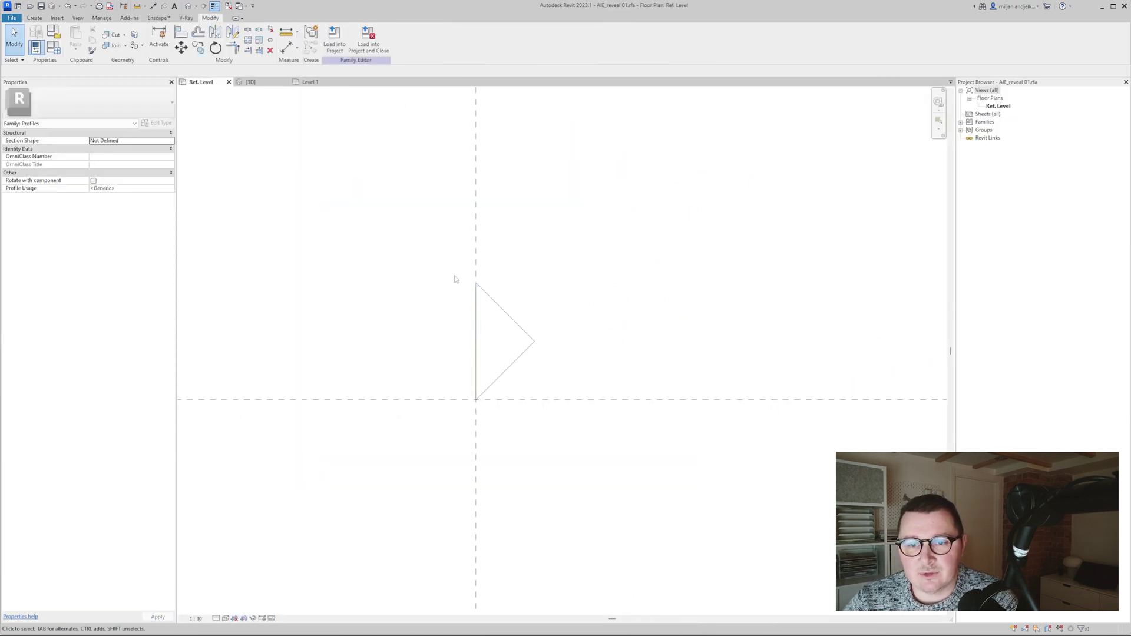
pyautogui.moveTo(425, 248); pyautogui.dragTo(571, 429)
pyautogui.press('Delete')
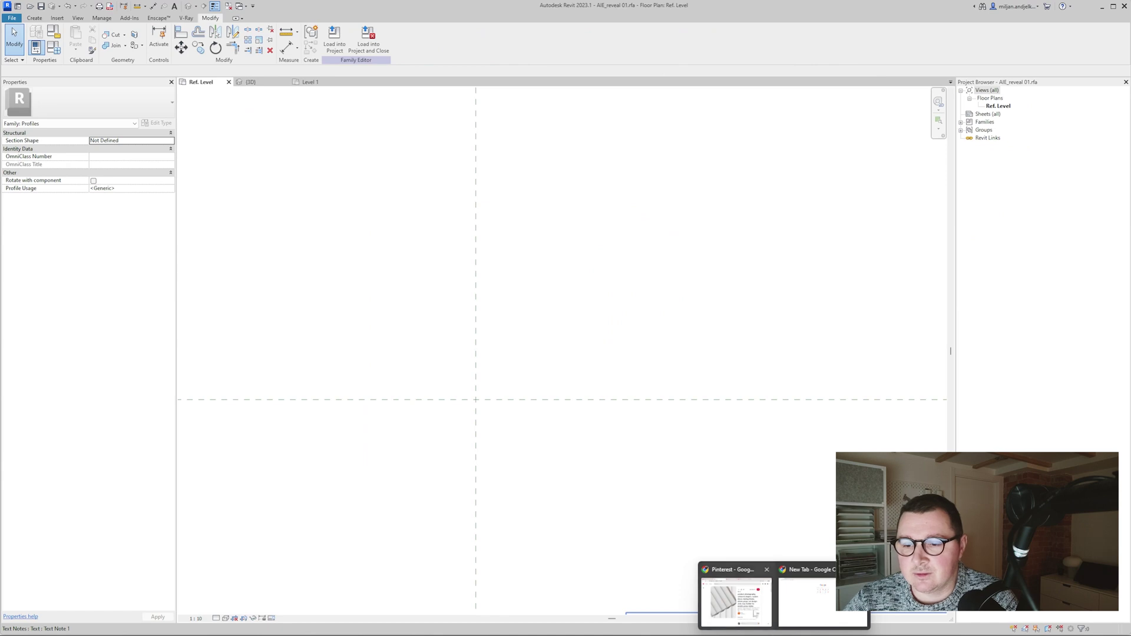
pyautogui.click(736, 601)
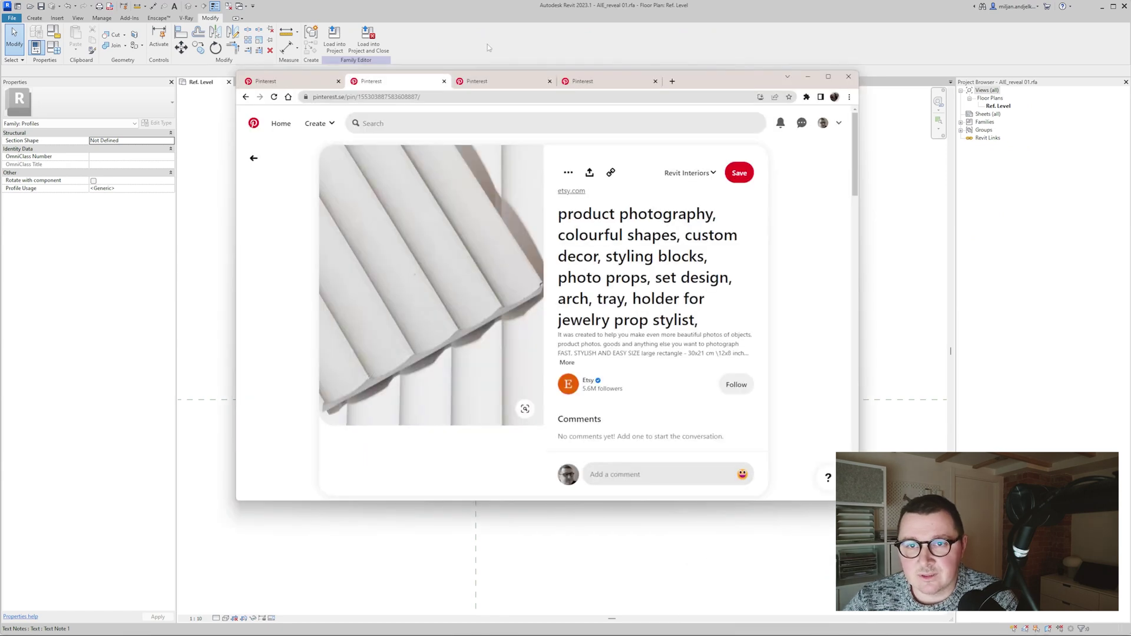
pyautogui.click(51, 65)
# Draw a closed rectangle of profile lines 15 wide and 50 high, starting at the intersection of the reference planes.
pyautogui.click(34, 18)
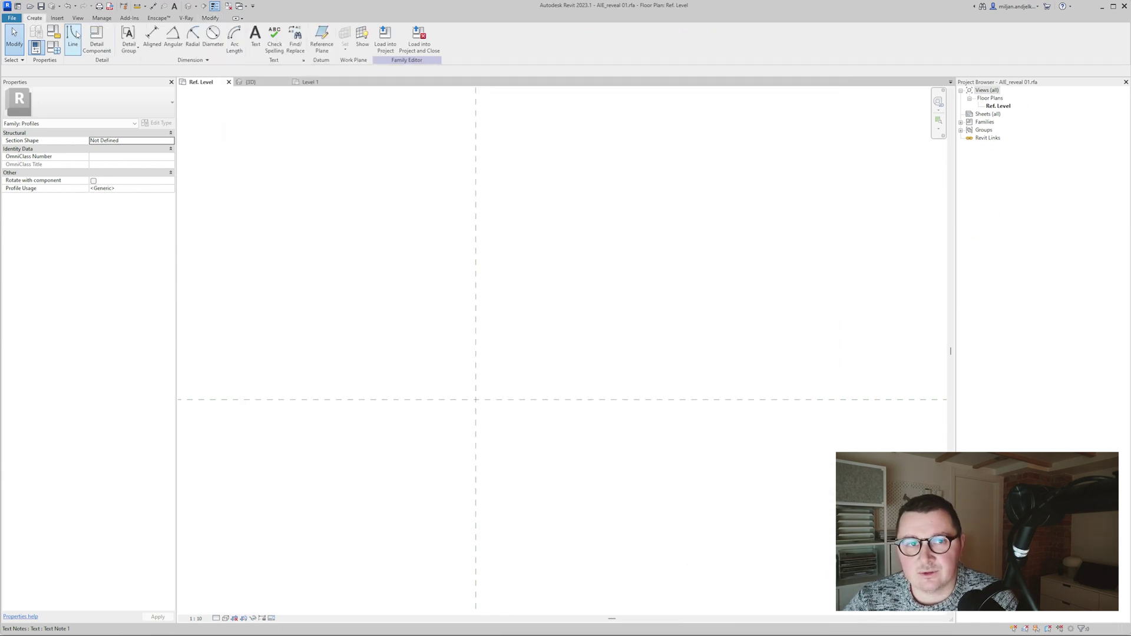
pyautogui.click(73, 37)
pyautogui.click(476, 400)
pyautogui.write('50')
pyautogui.press('Return')
pyautogui.click(476, 295)
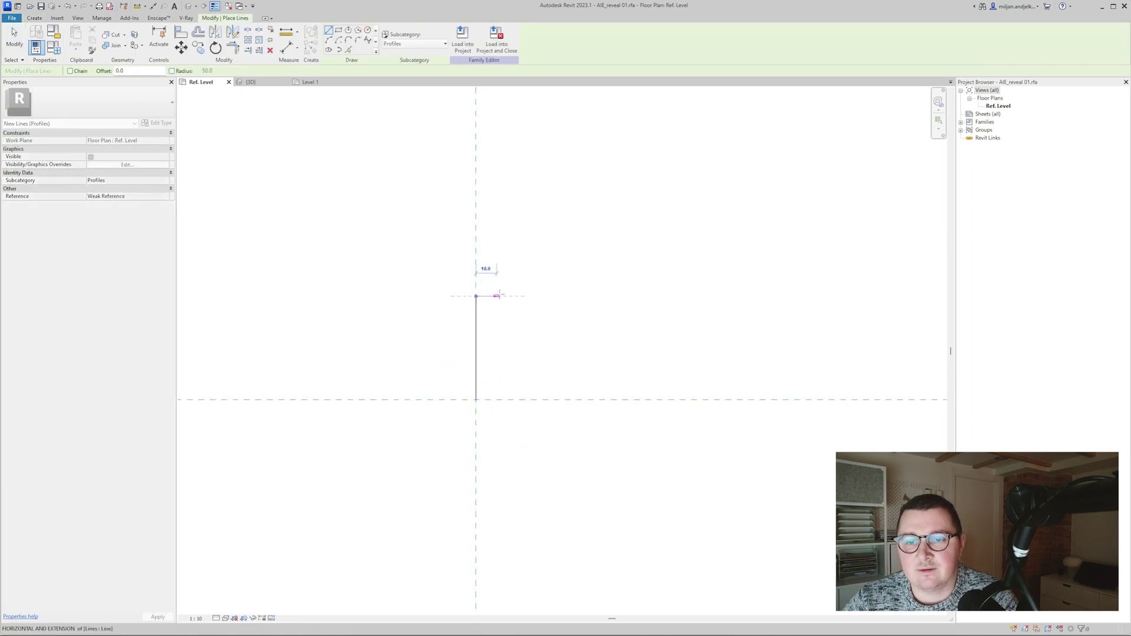
pyautogui.write('1')
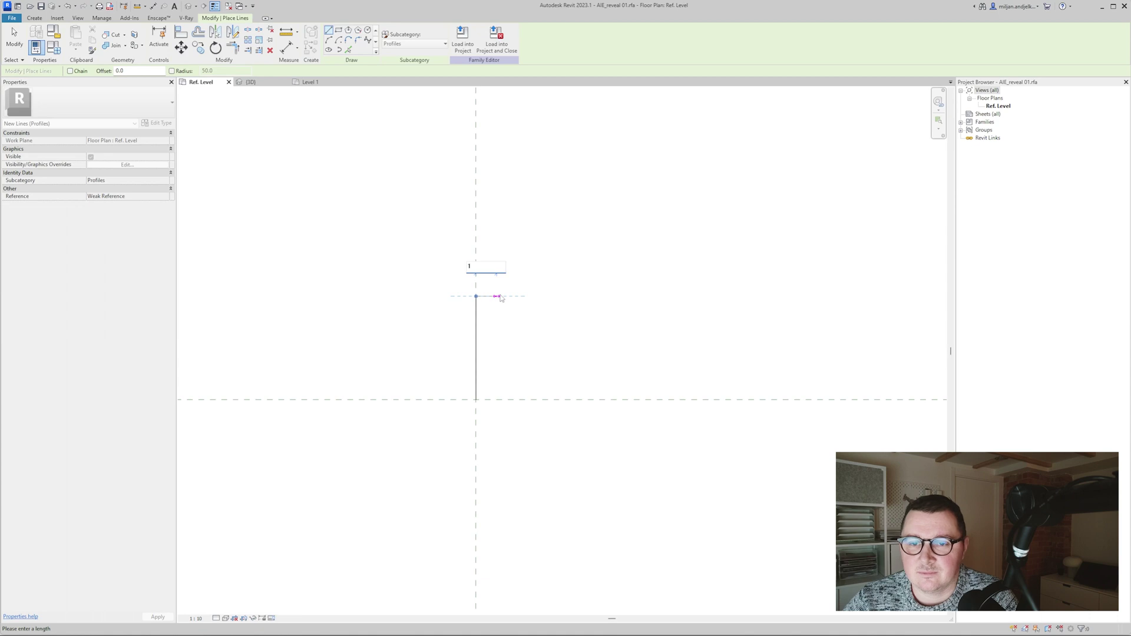
pyautogui.write('5')
pyautogui.press('Return')
pyautogui.click(507, 295)
pyautogui.click(507, 400)
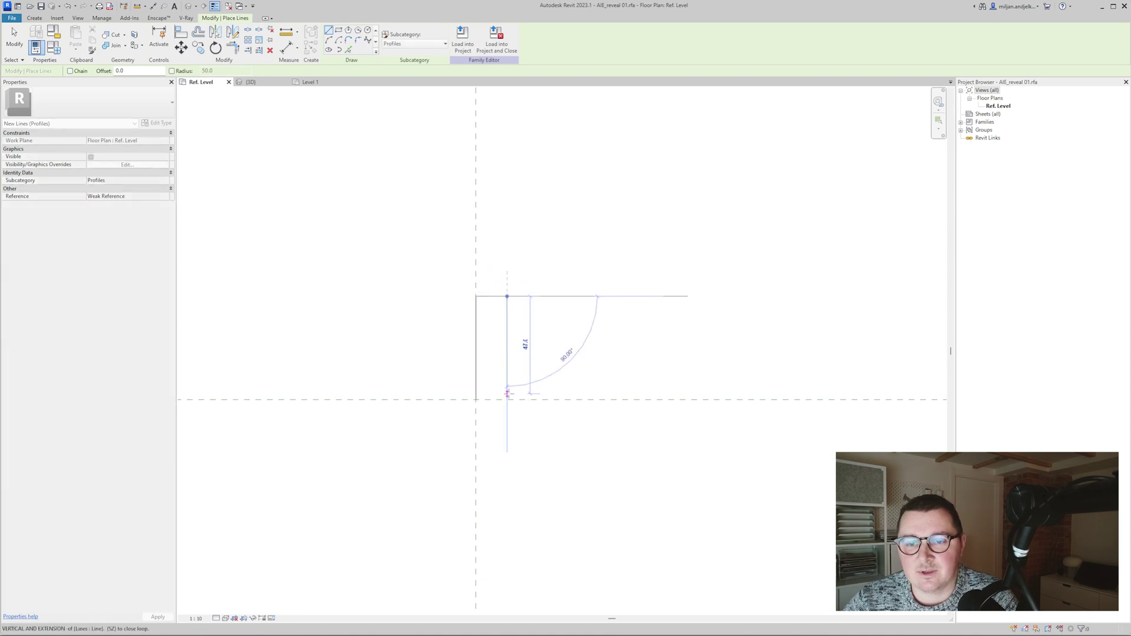
pyautogui.click(476, 399)
pyautogui.click(508, 399)
pyautogui.scroll(2, 493, 386)
# Add a line offset 10 inward from the rectangle's left edge and trim the upper and lower edges to it.
pyautogui.click(347, 50)
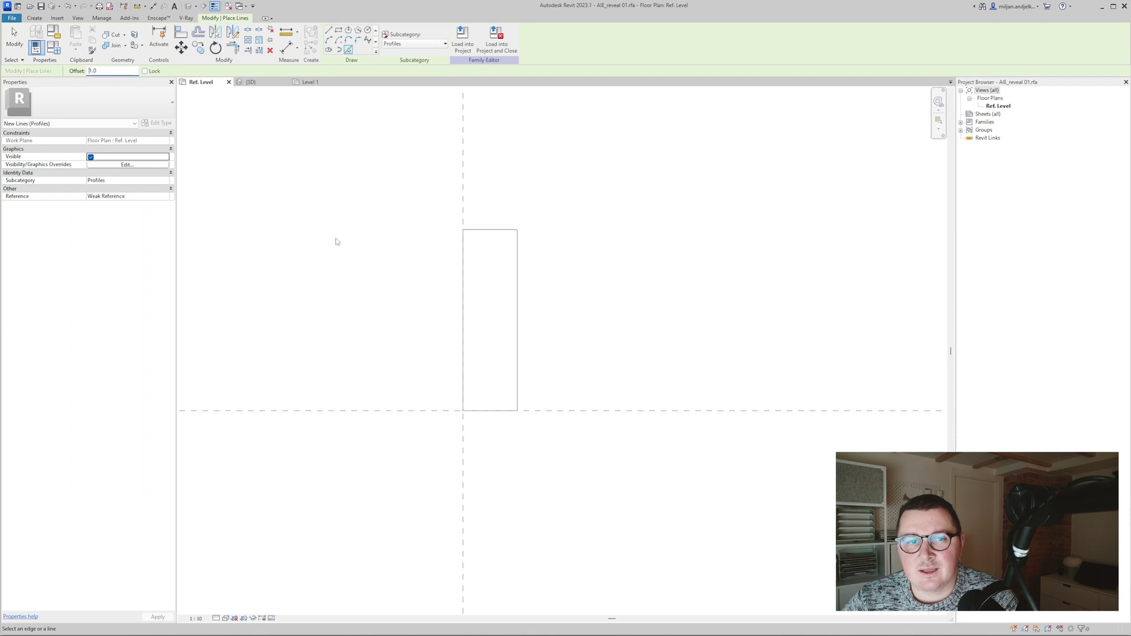
pyautogui.click(467, 300)
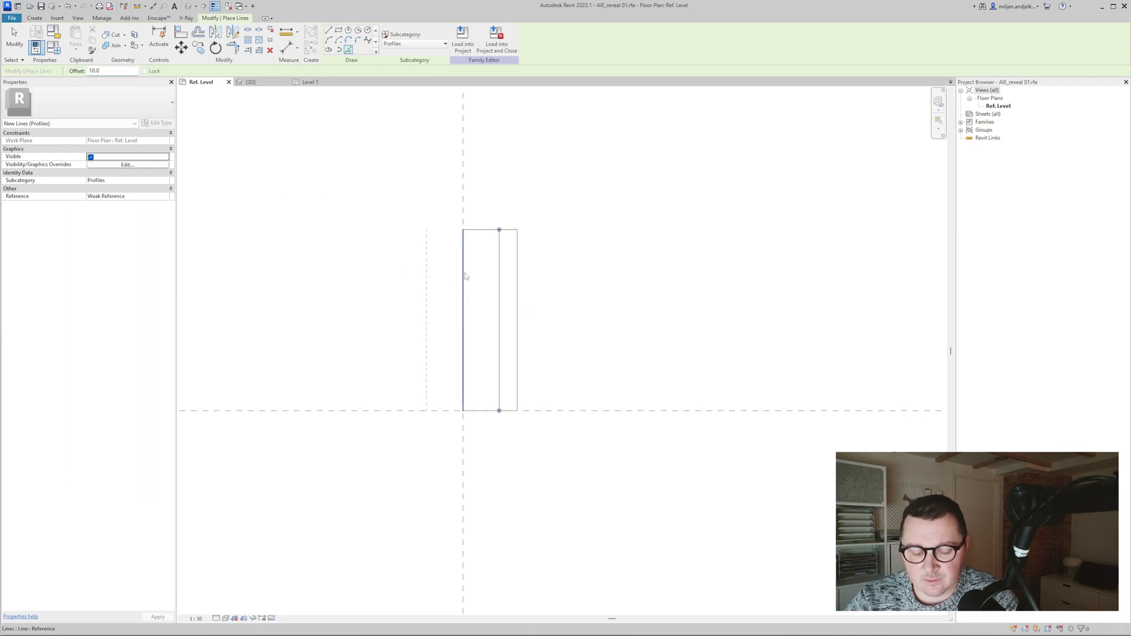
pyautogui.press('t')
pyautogui.press('r')
pyautogui.click(474, 410)
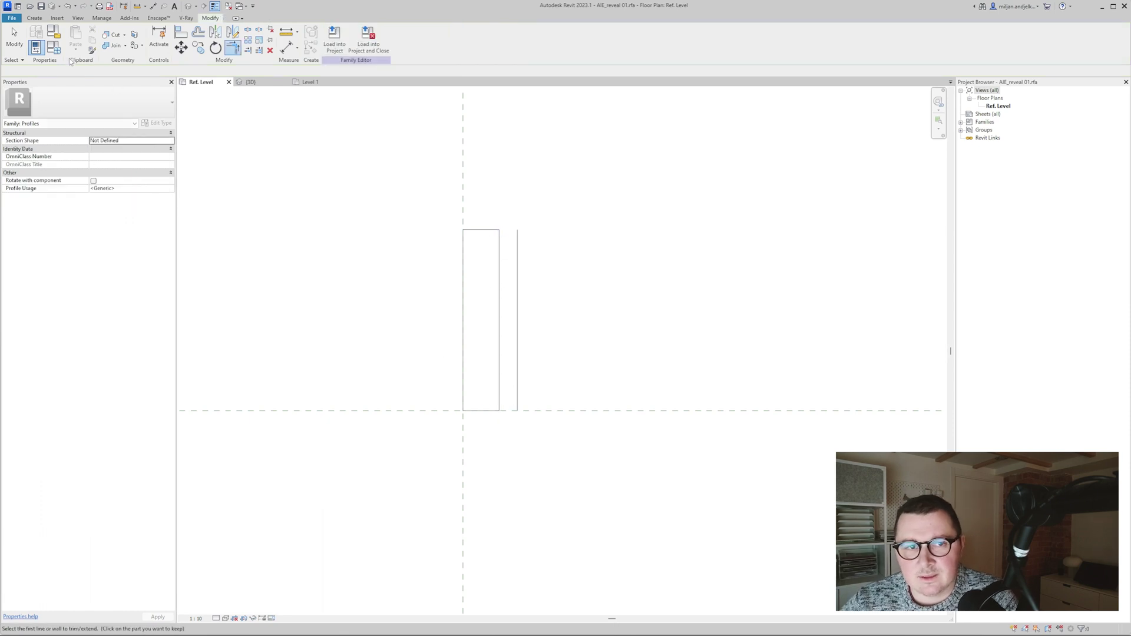
# Add guide lines offset 2.5 inward from the rectangle's upper and lower edges, checking the Pinterest picture in Chrome for the rib shape.
pyautogui.click(38, 19)
pyautogui.click(74, 39)
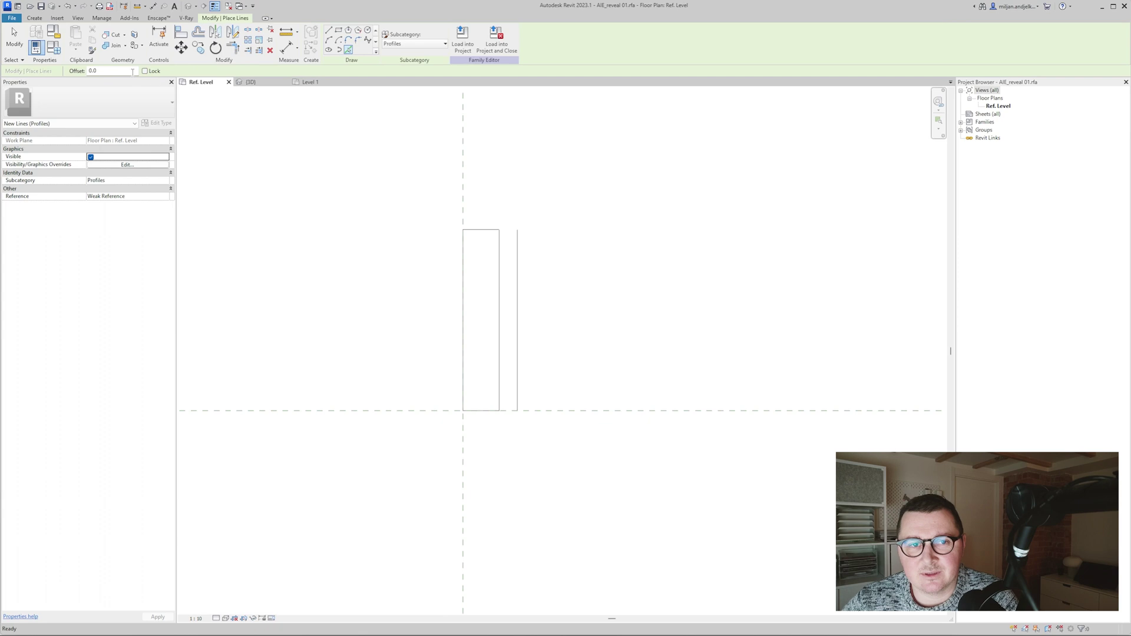
pyautogui.click(782, 635)
pyautogui.click(761, 586)
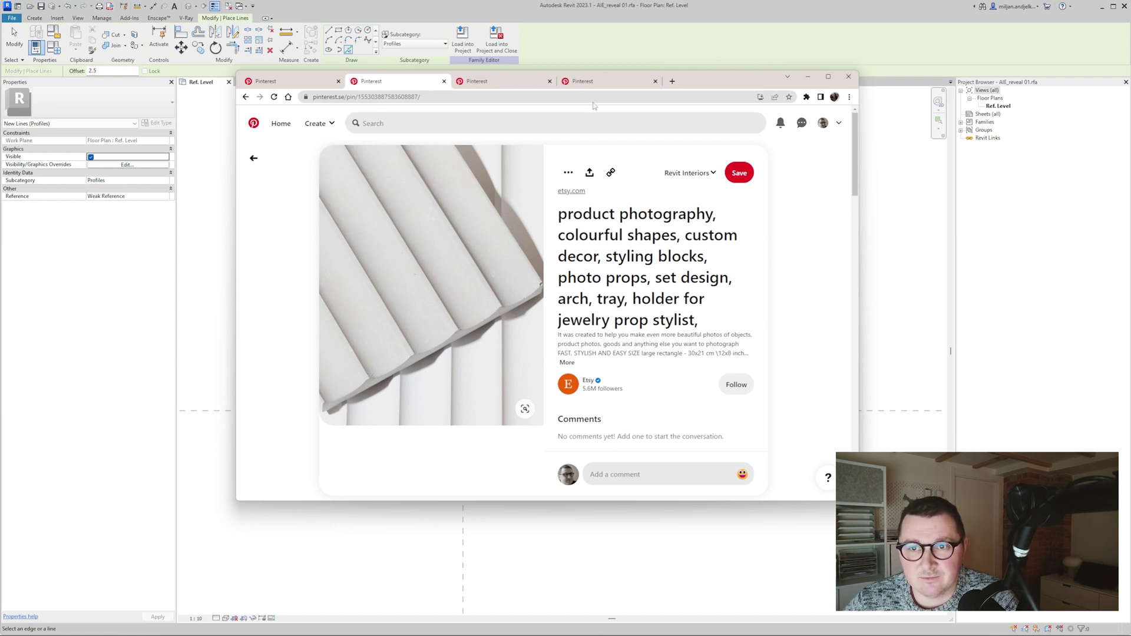
pyautogui.click(604, 52)
pyautogui.click(480, 231)
pyautogui.click(478, 409)
# Draw an arc between the guide lines' left ends, bulging to the 10 offset line, and trim the left edge to the arc.
pyautogui.click(328, 39)
pyautogui.click(463, 239)
pyautogui.click(463, 401)
pyautogui.click(500, 319)
pyautogui.scroll(1, 483, 300)
pyautogui.press('t')
pyautogui.press('r')
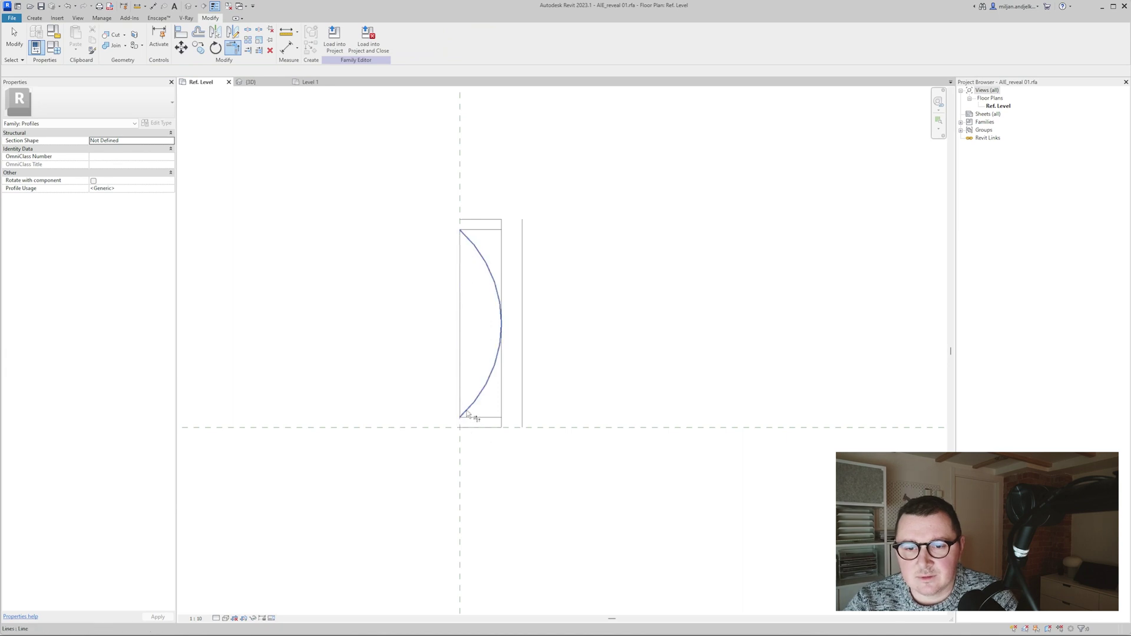
# Delete the guide lines and leftover rectangle edges so that only the arc and its straight chord form the profile.
pyautogui.moveTo(557, 409); pyautogui.dragTo(494, 417)
pyautogui.press('Delete')
pyautogui.click(491, 417)
pyautogui.press('Delete')
pyautogui.click(488, 428)
pyautogui.press('Delete')
pyautogui.moveTo(512, 175); pyautogui.dragTo(494, 244)
pyautogui.press('Delete')
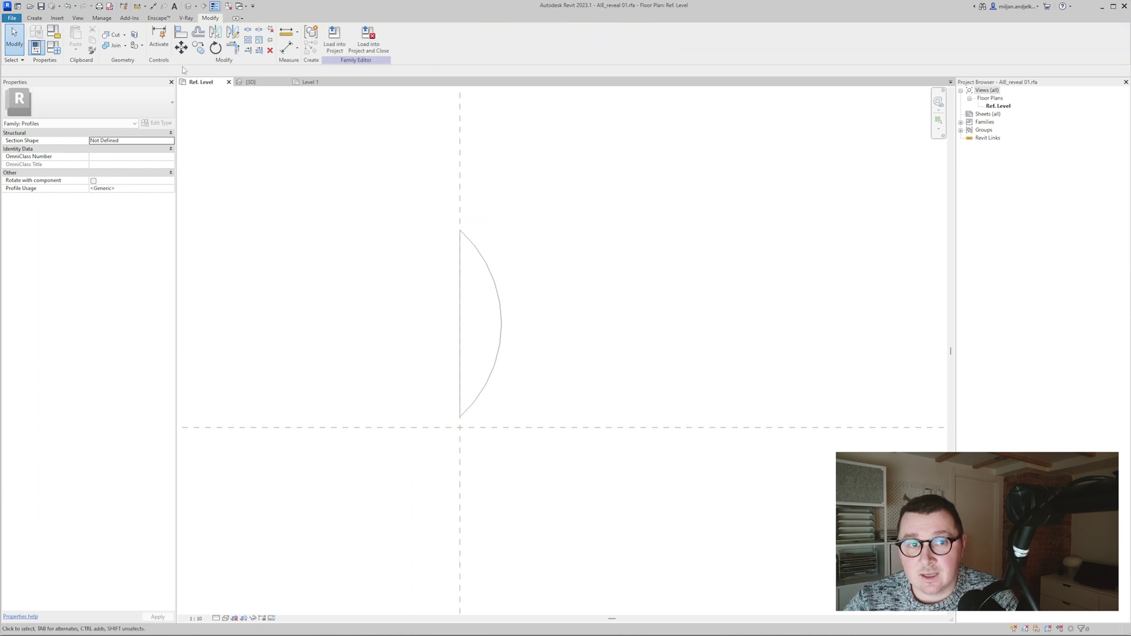
# Save the curved profile as a new family file named AIE_reveal 02.
pyautogui.click(11, 18)
pyautogui.moveTo(57, 126)
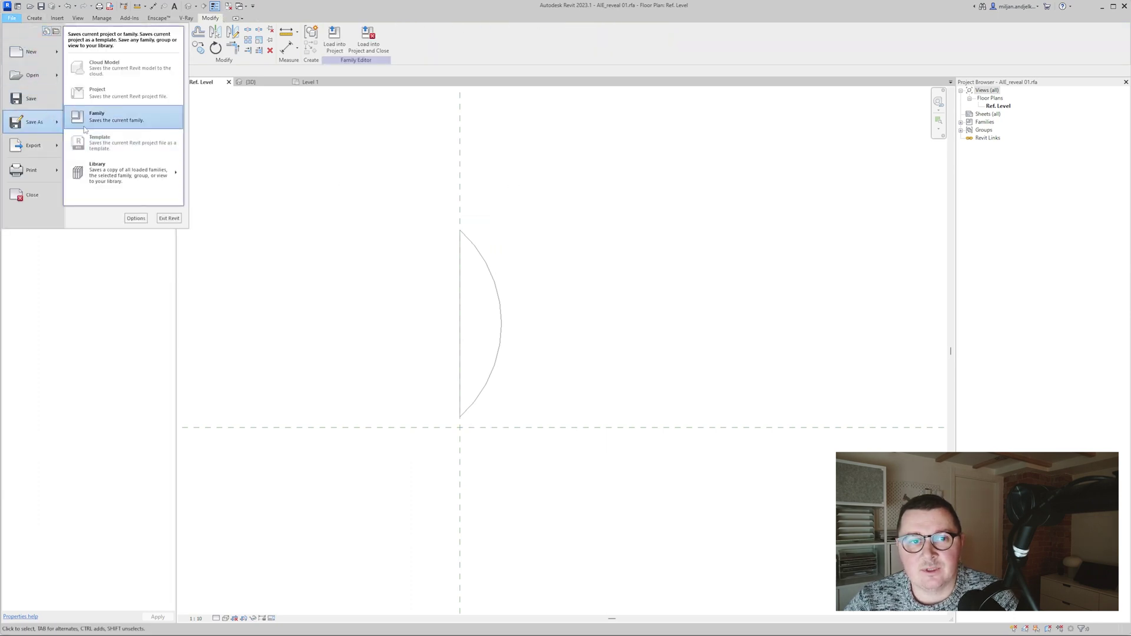
pyautogui.click(94, 118)
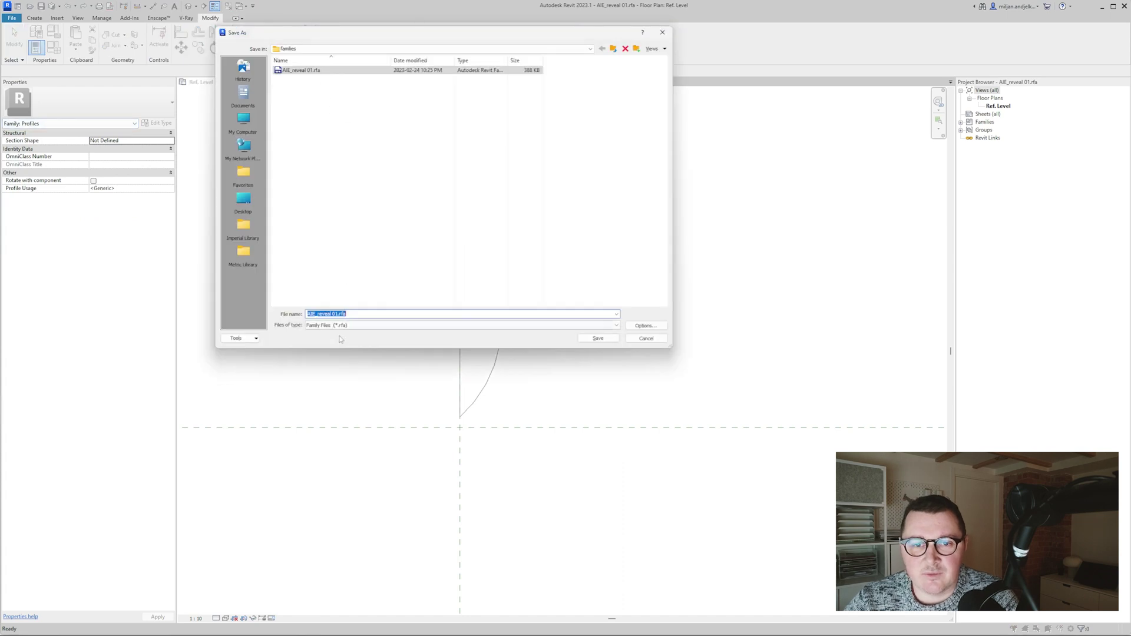
pyautogui.click(340, 314)
pyautogui.write('2')
pyautogui.click(597, 339)
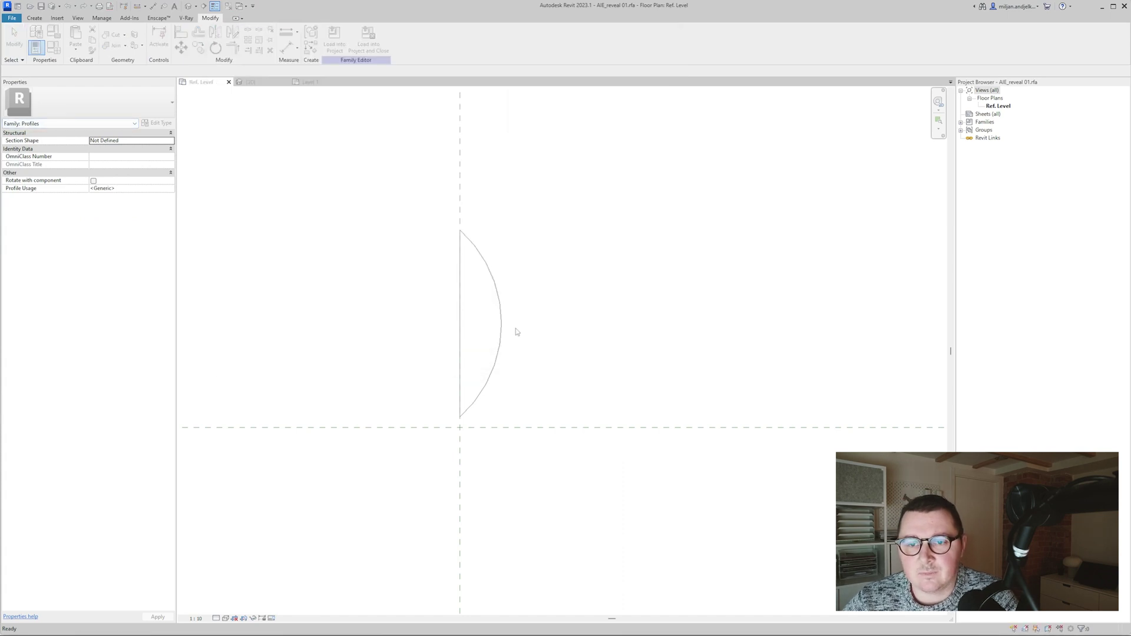
# Load the curved profile family into Project4 and show the wall in the 3D view.
pyautogui.click(335, 38)
pyautogui.scroll(-3, 439, 305)
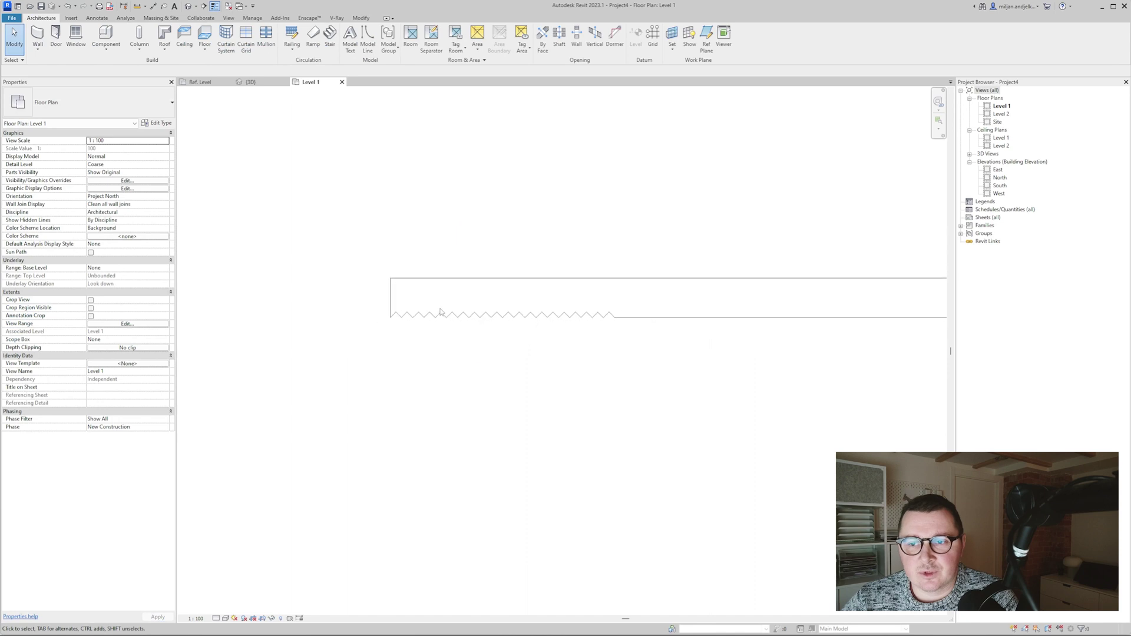
pyautogui.click(250, 81)
pyautogui.scroll(-3, 541, 243)
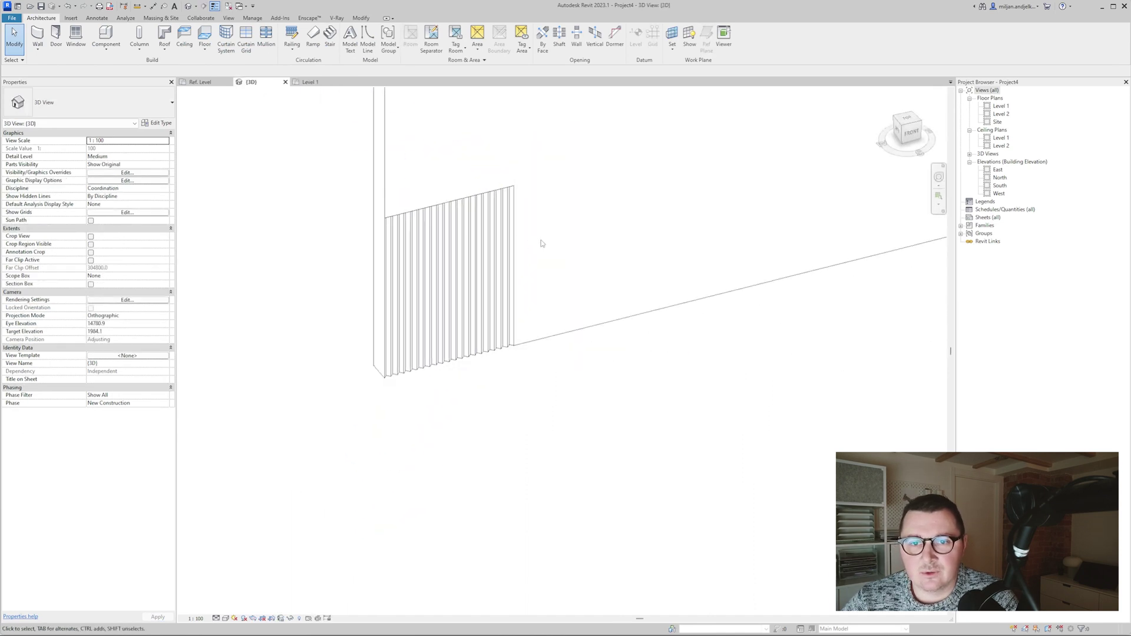
# Start a wall reveal and duplicate its AIE 01 type as a new type named AIE 02.
pyautogui.click(37, 49)
pyautogui.click(59, 136)
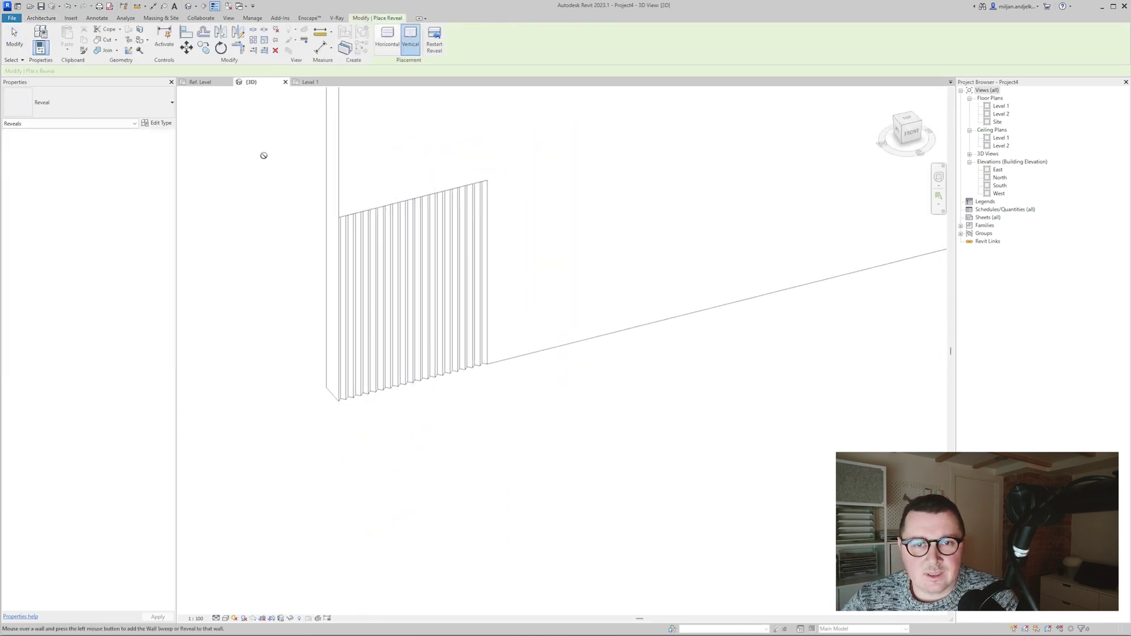
pyautogui.click(161, 123)
pyautogui.click(629, 103)
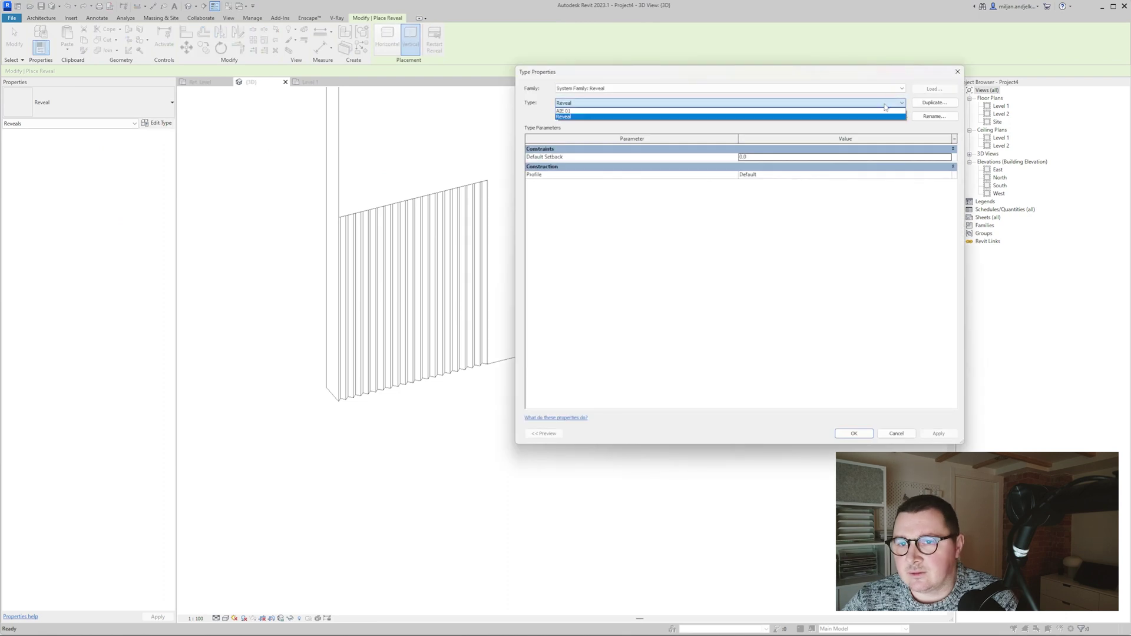
pyautogui.click(928, 103)
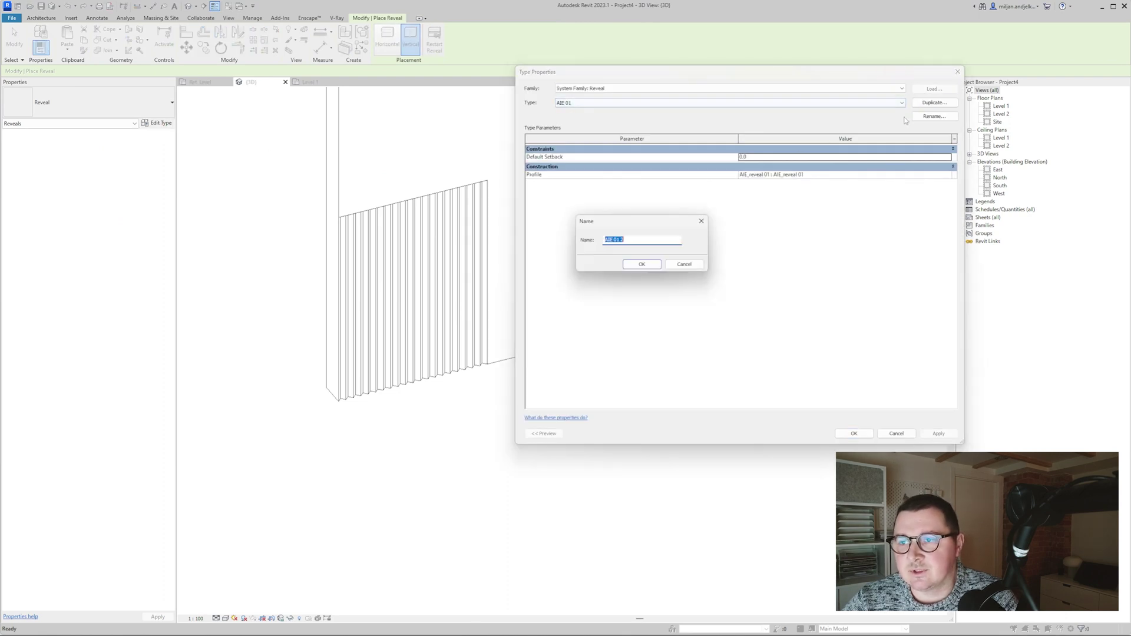
pyautogui.click(650, 267)
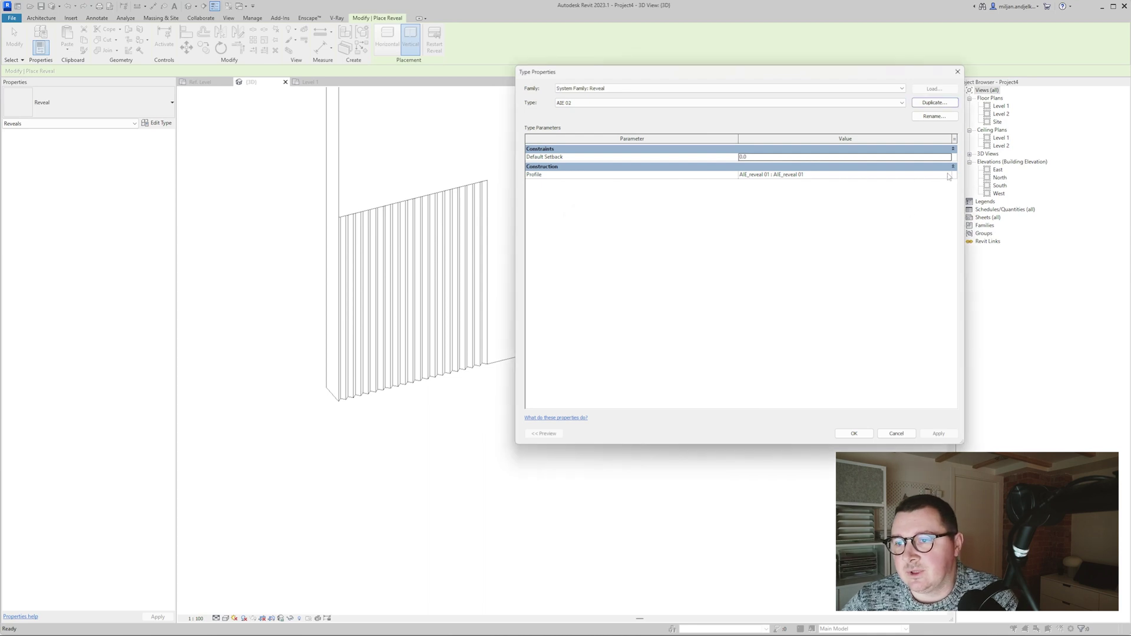
# Assign the AIE_reveal 02 profile to the AIE 02 reveal type and place one vertical reveal on the wall beside the ribbed area.
pyautogui.click(895, 175)
pyautogui.click(789, 196)
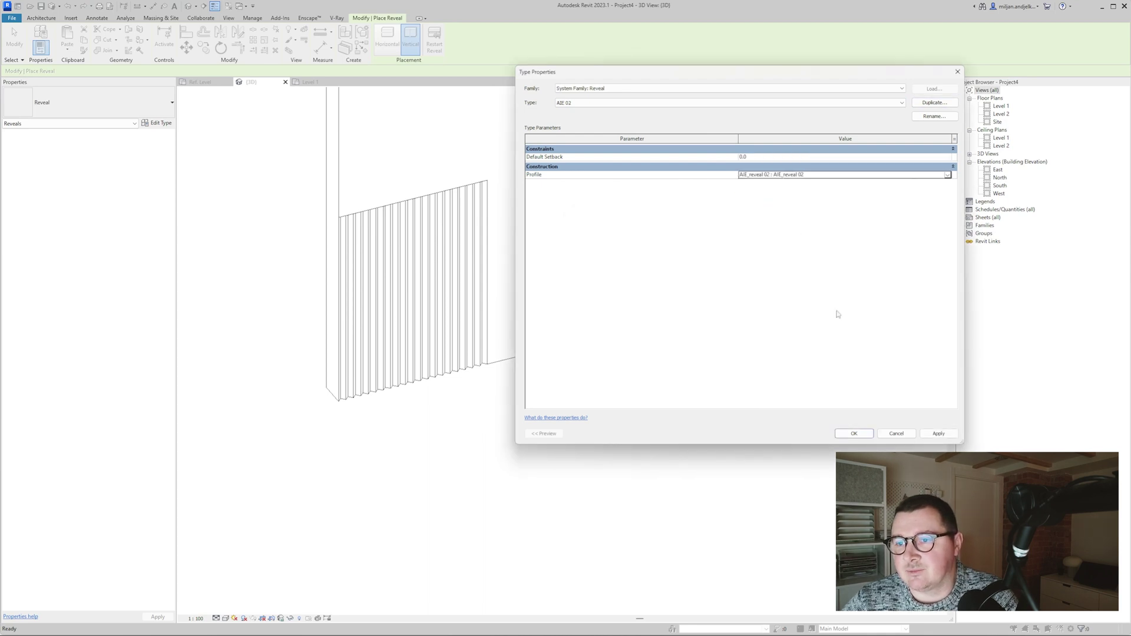
pyautogui.click(854, 433)
pyautogui.click(642, 328)
pyautogui.scroll(4, 611, 321)
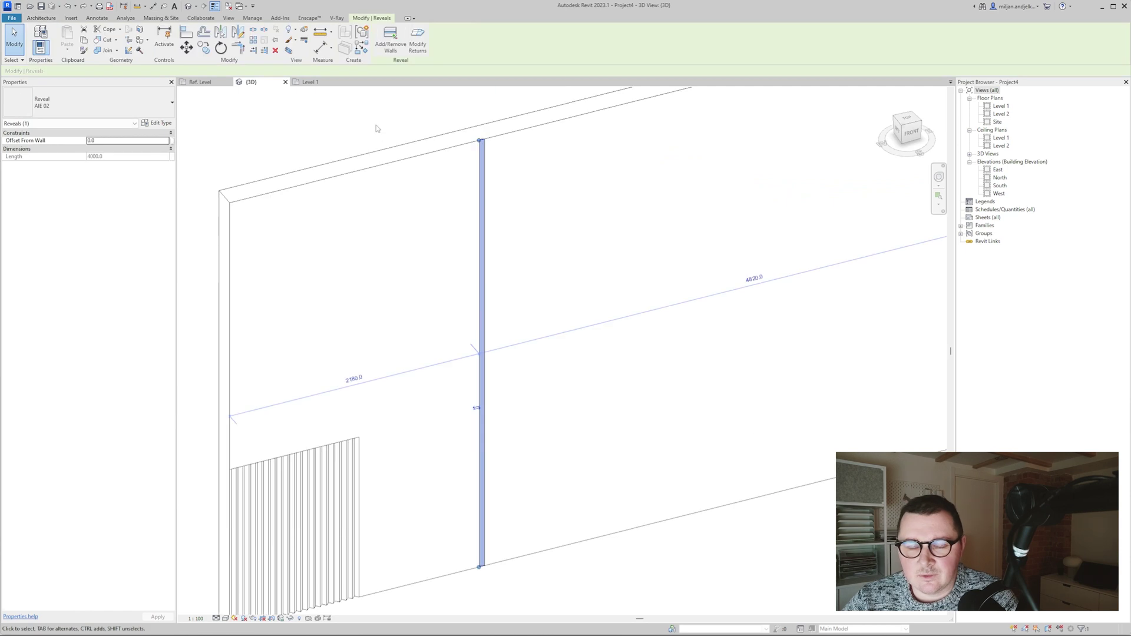
# In the Level 1 plan, array the curved reveal along the wall as 10 ungrouped items, spaced to the second item.
pyautogui.click(311, 82)
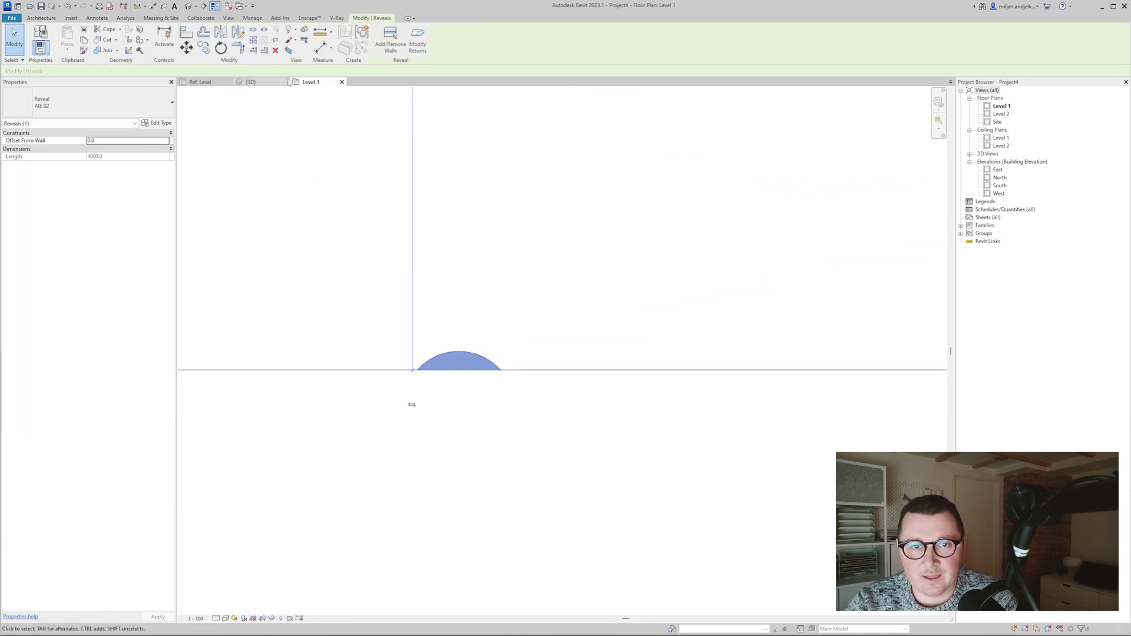
pyautogui.press('a')
pyautogui.press('r')
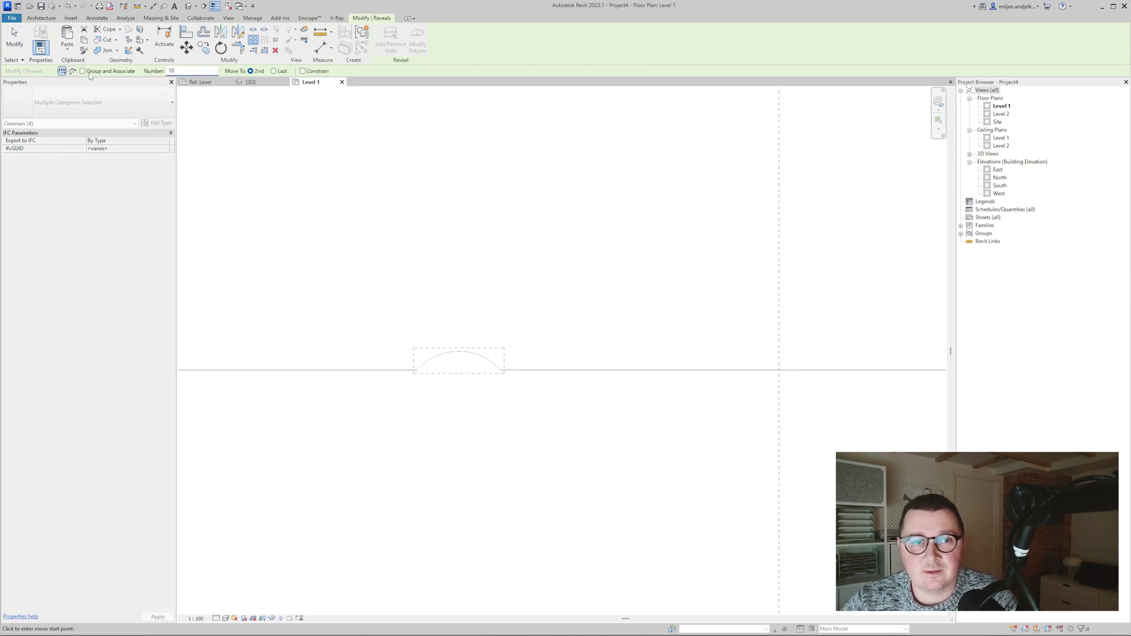
pyautogui.write('10')
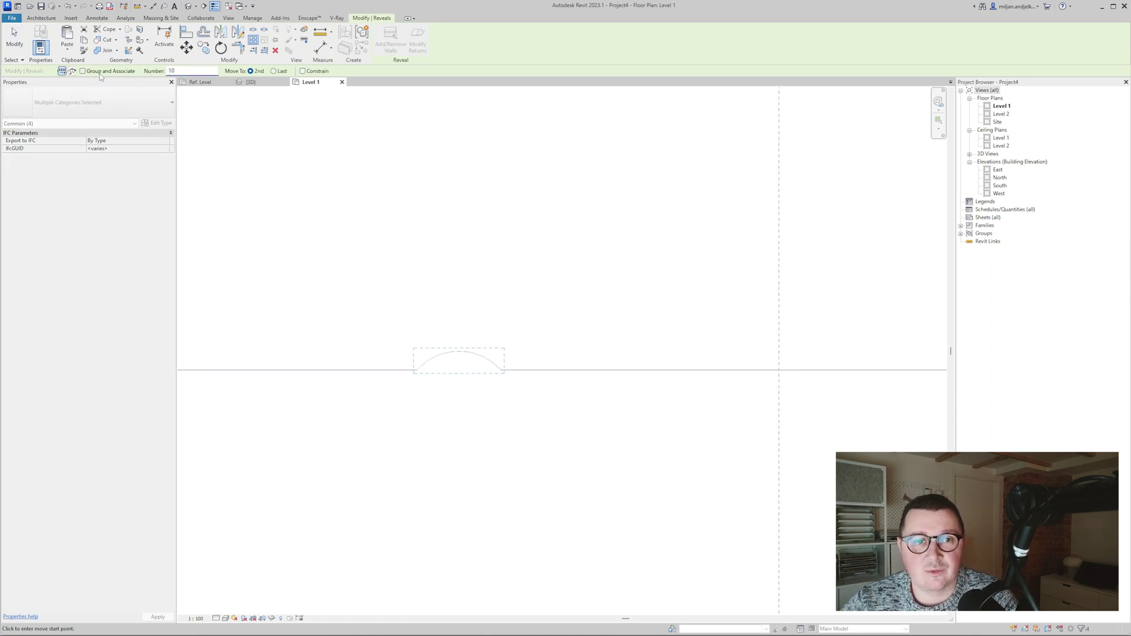
pyautogui.click(424, 372)
pyautogui.write('5')
pyautogui.press('Return')
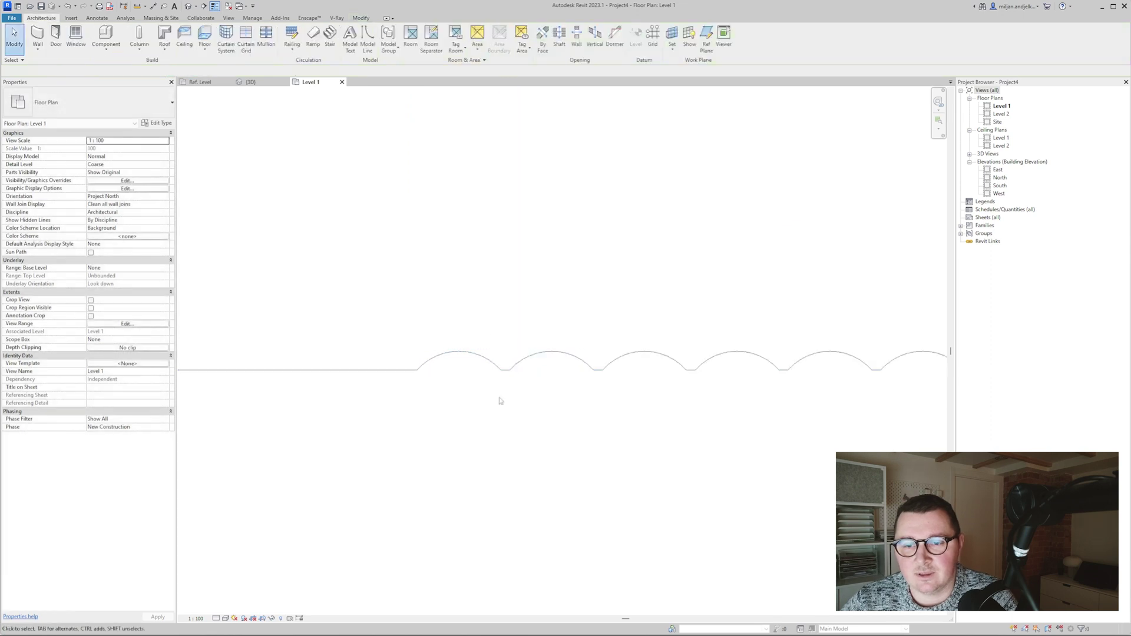
# In the 3D view, shorten the first curved reveal from its upper end to a length of 2000 mm.
pyautogui.scroll(7, 464, 259)
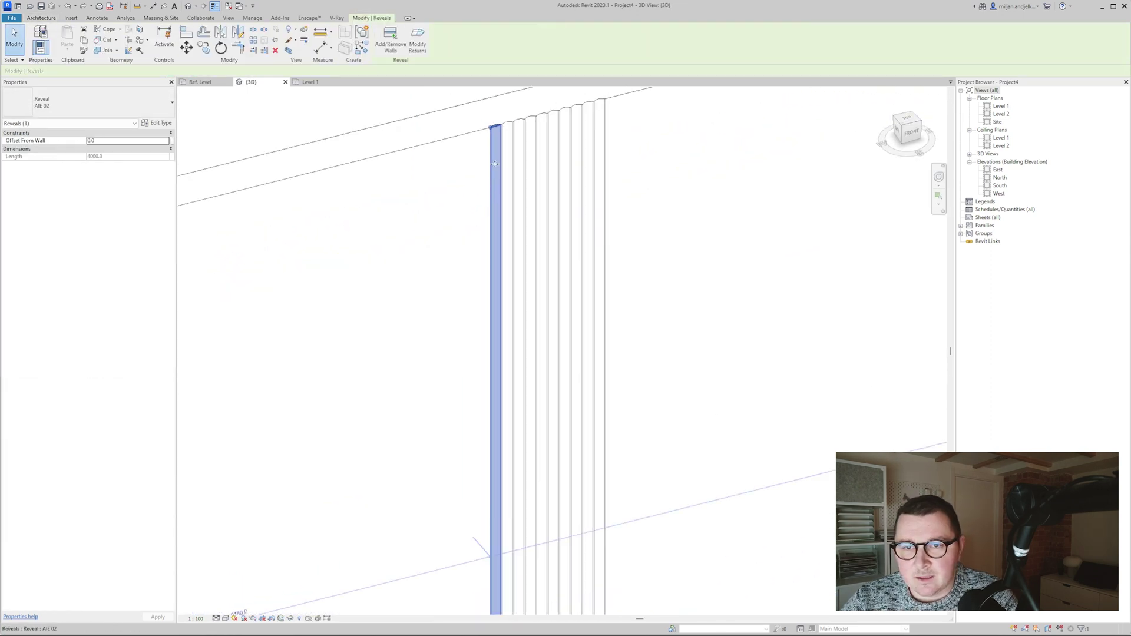
pyautogui.scroll(-1, 494, 131)
pyautogui.moveTo(494, 128); pyautogui.dragTo(495, 204)
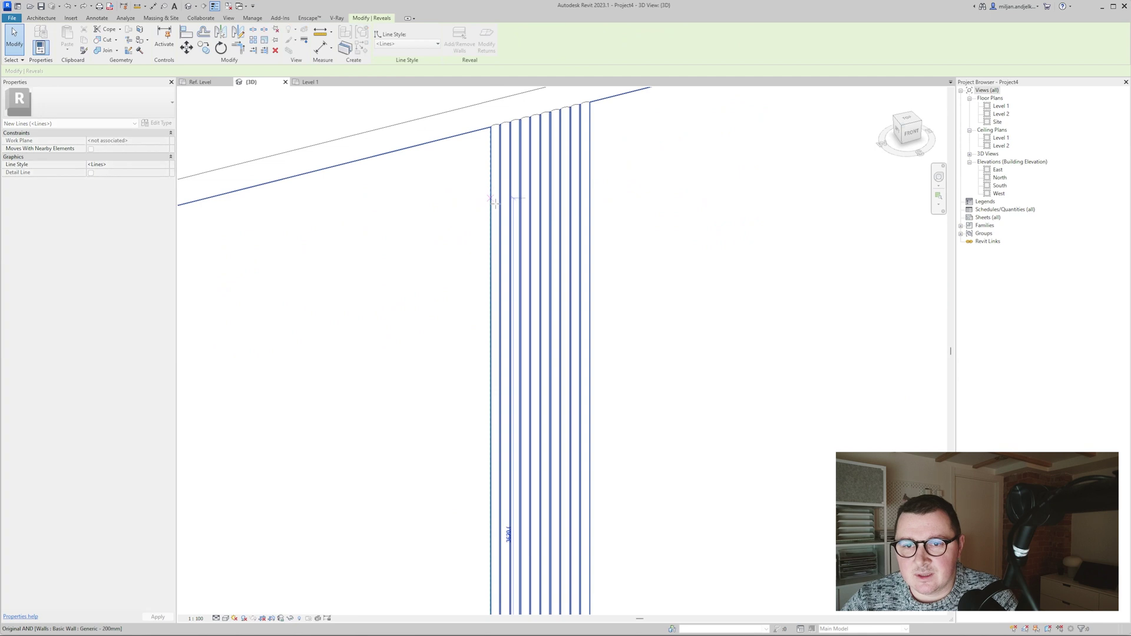
pyautogui.press('Return')
pyautogui.scroll(-3, 484, 300)
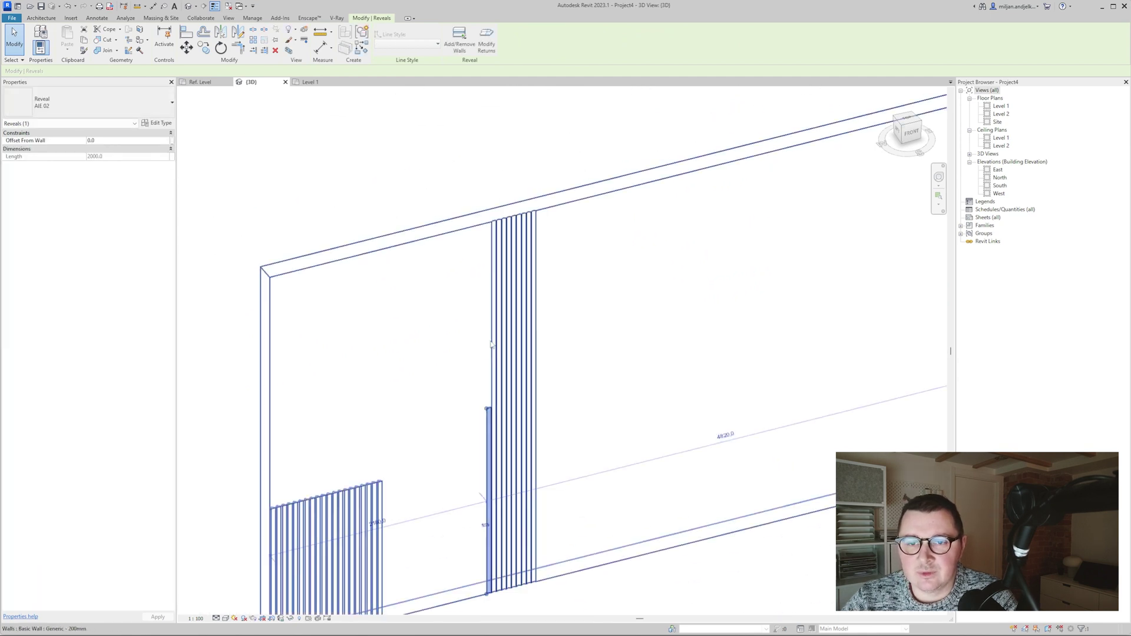
pyautogui.moveTo(484, 301); pyautogui.dragTo(477, 270, button='middle')
pyautogui.click(451, 180)
pyautogui.scroll(3, 530, 189)
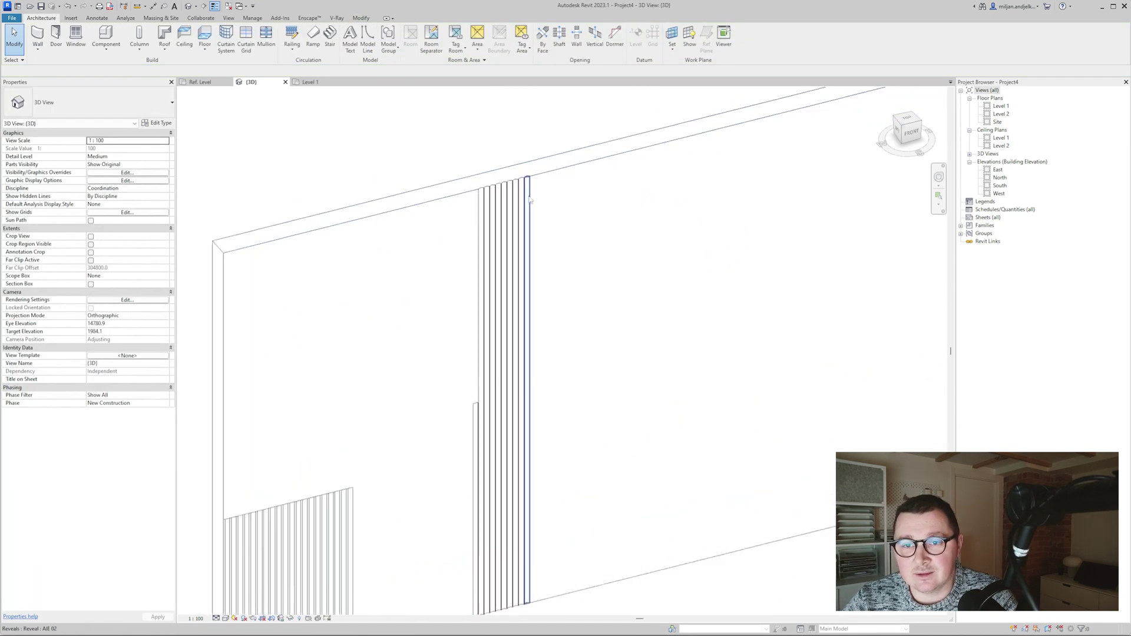
# Move the last curved reveal along the wall, away from the rest of the array.
pyautogui.click(529, 196)
pyautogui.scroll(-3, 536, 247)
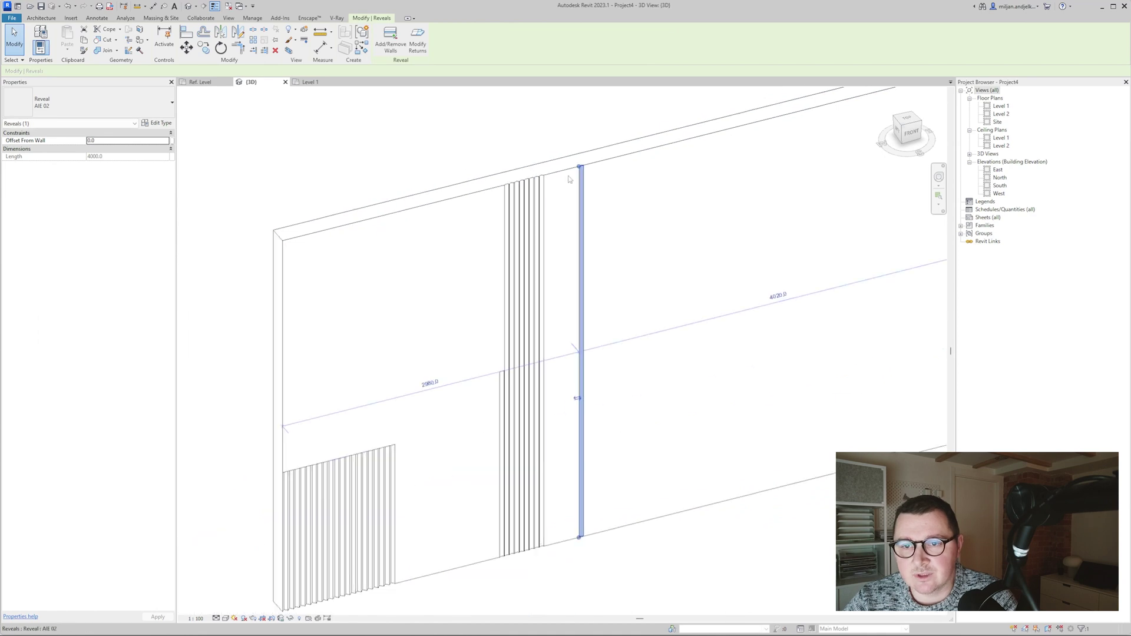
pyautogui.press('Escape')
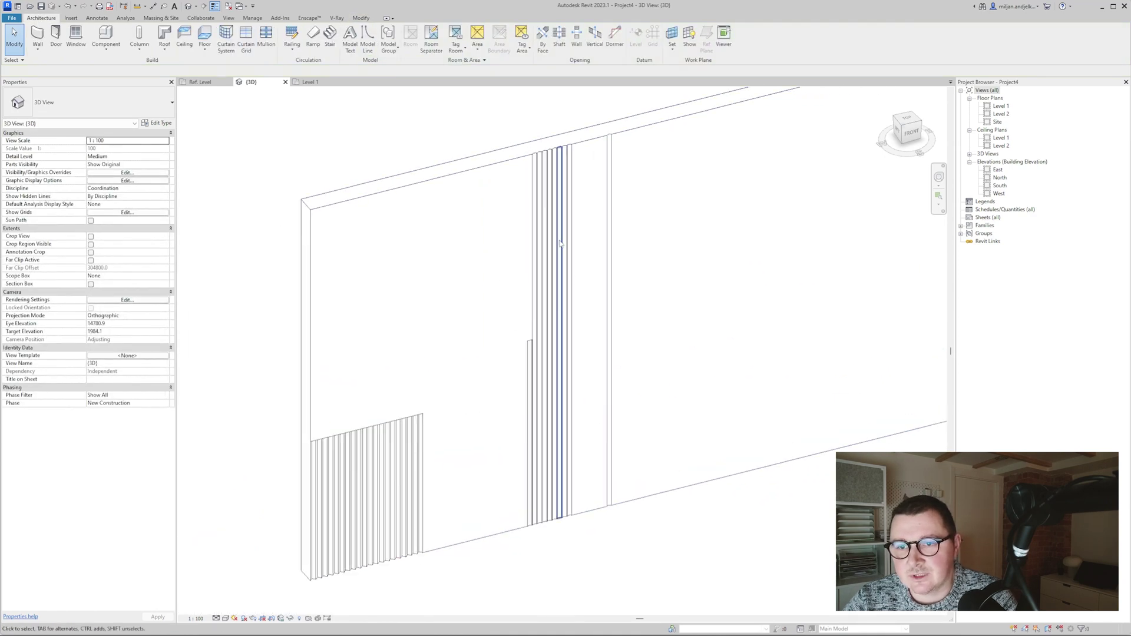
# Examine the grouped reveal array and its scalloped lower edge on the wall in the 3D view.
pyautogui.scroll(2, 516, 354)
pyautogui.scroll(-2, 514, 356)
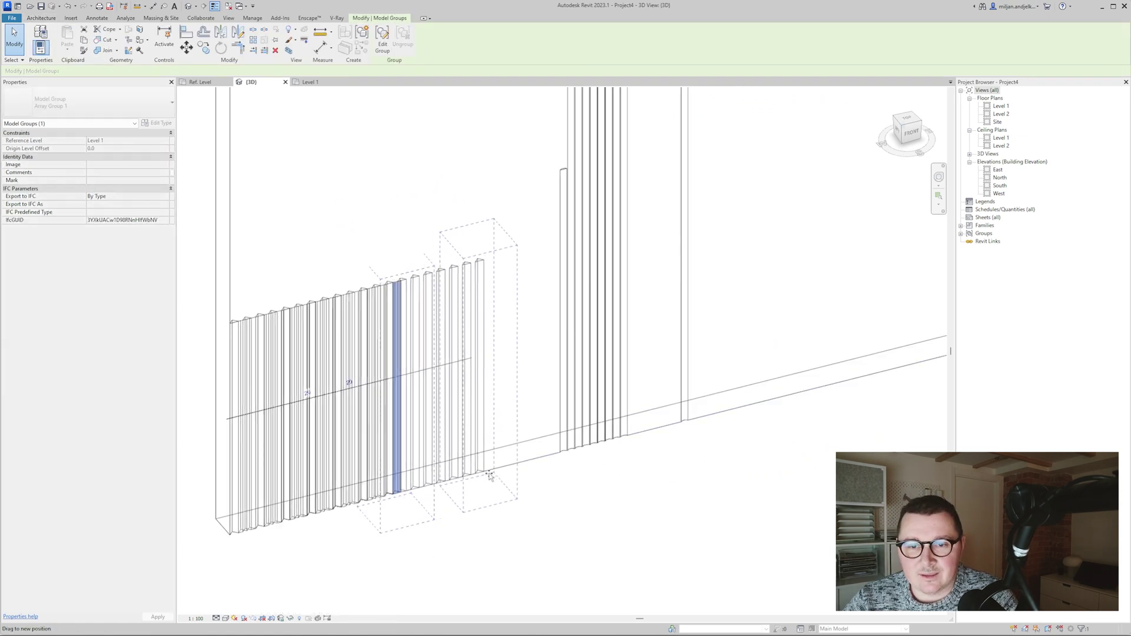
pyautogui.click(555, 531)
pyautogui.scroll(-1, 530, 529)
pyautogui.moveTo(490, 529); pyautogui.dragTo(540, 515, button='middle')
pyautogui.scroll(3, 359, 383)
pyautogui.scroll(3, 348, 306)
pyautogui.moveTo(393, 370); pyautogui.dragTo(331, 133, button='middle')
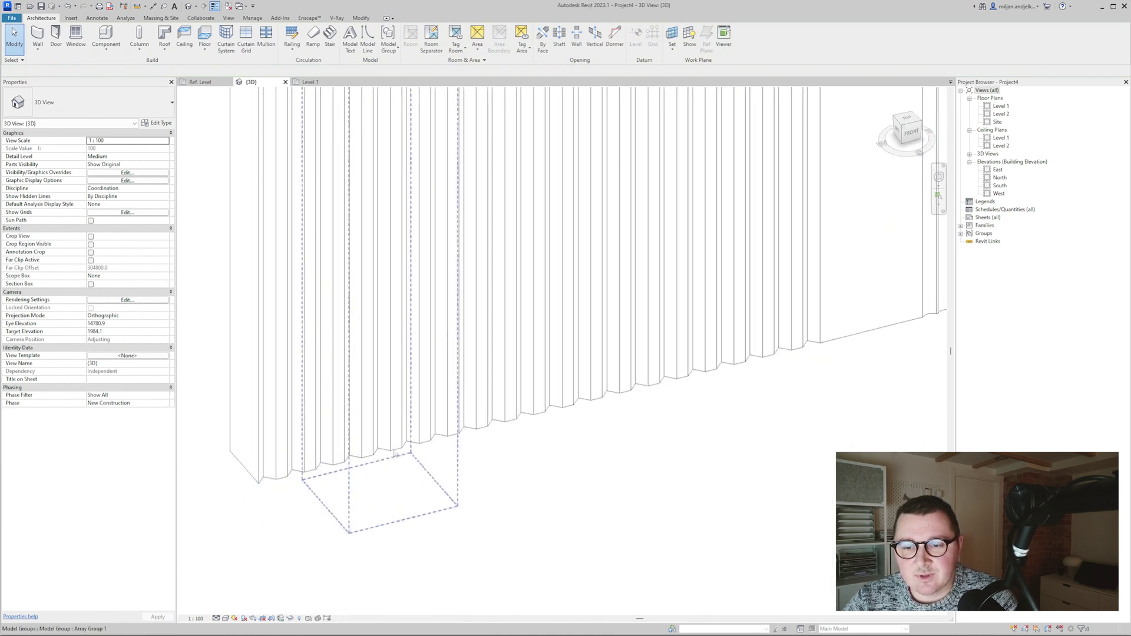
pyautogui.scroll(-1, 589, 428)
pyautogui.moveTo(589, 428); pyautogui.dragTo(581, 427, button='middle')
pyautogui.scroll(-3, 580, 426)
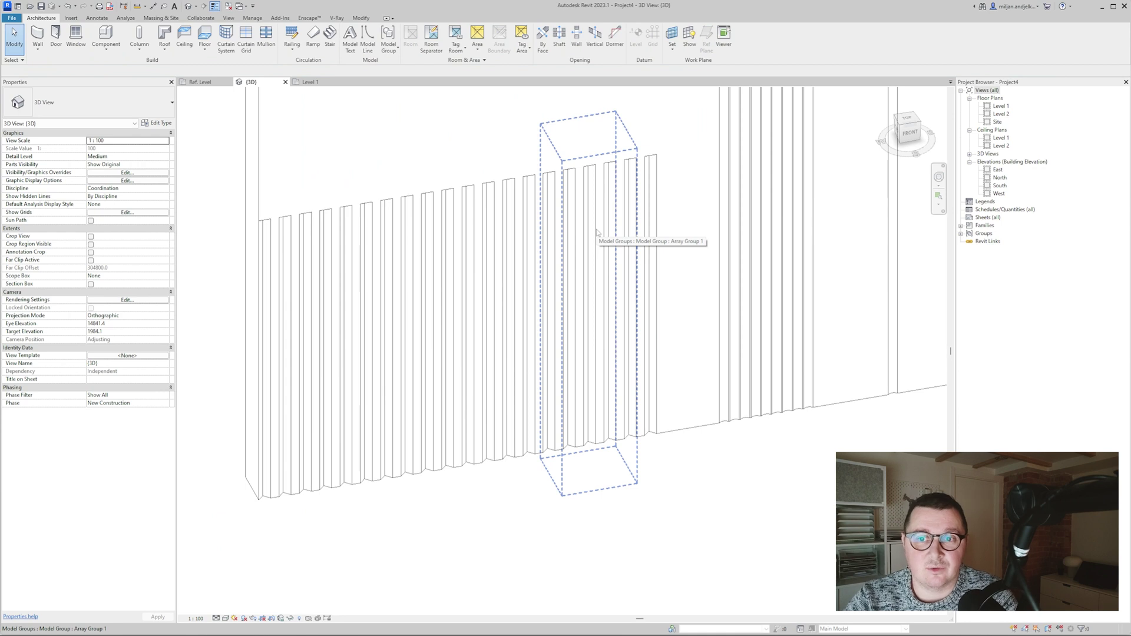
pyautogui.scroll(-2, 598, 231)
pyautogui.moveTo(654, 159); pyautogui.dragTo(611, 207, button='middle')
pyautogui.moveTo(435, 212); pyautogui.dragTo(425, 286, button='middle')
# Switch to the browser, compare the Pinterest wall panel references, and return to the Revit 3D view.
pyautogui.hotkey('alt', 'Tab')
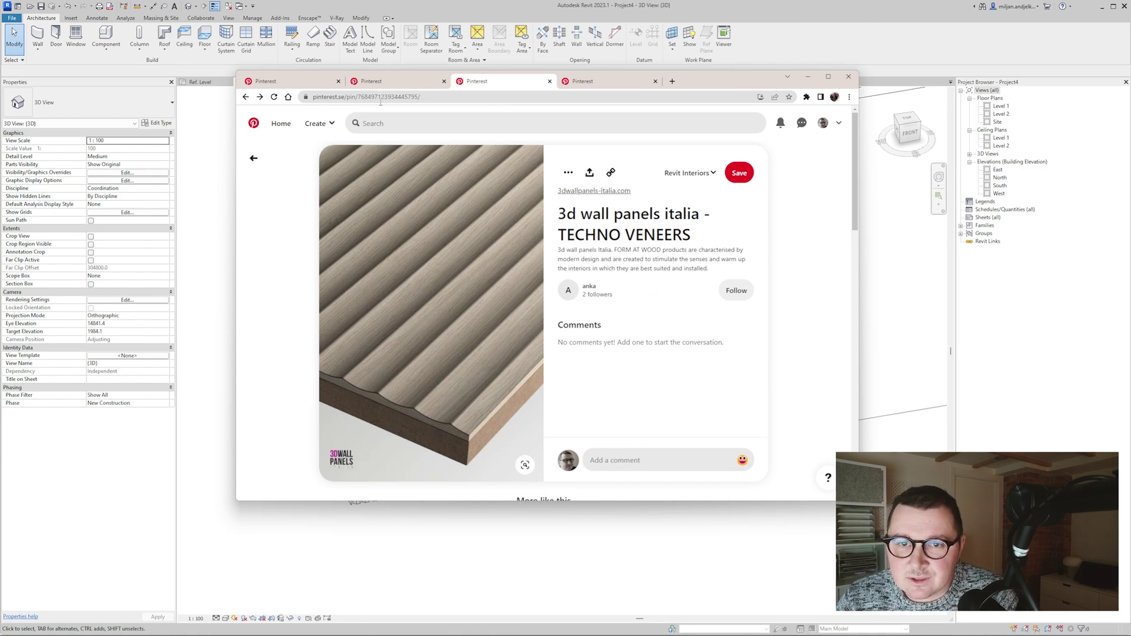
pyautogui.click(389, 81)
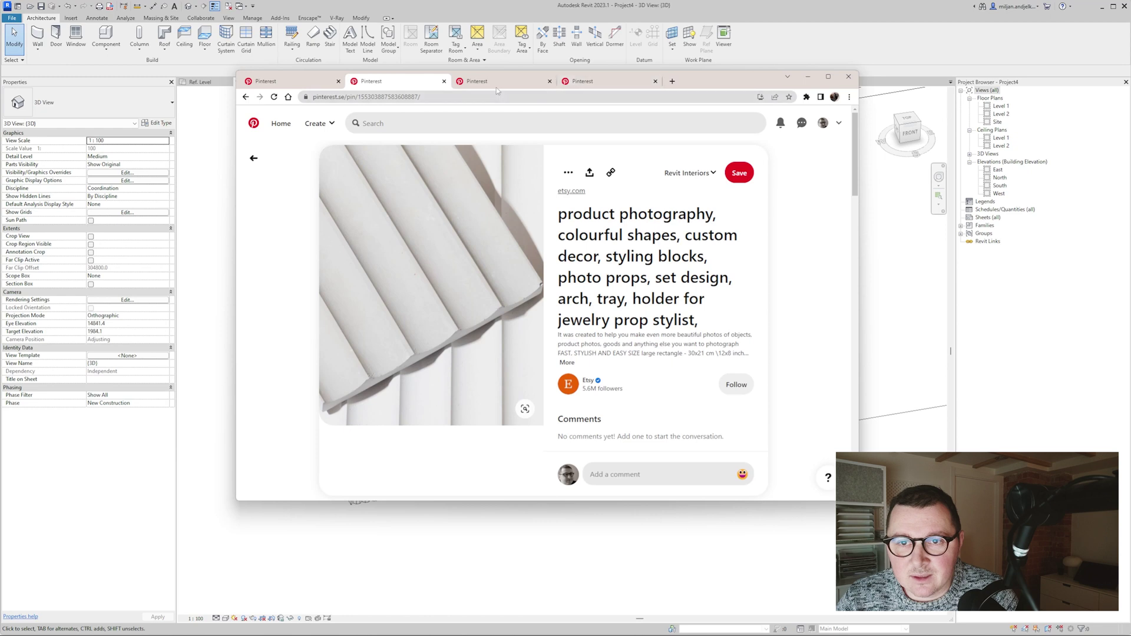
pyautogui.click(589, 82)
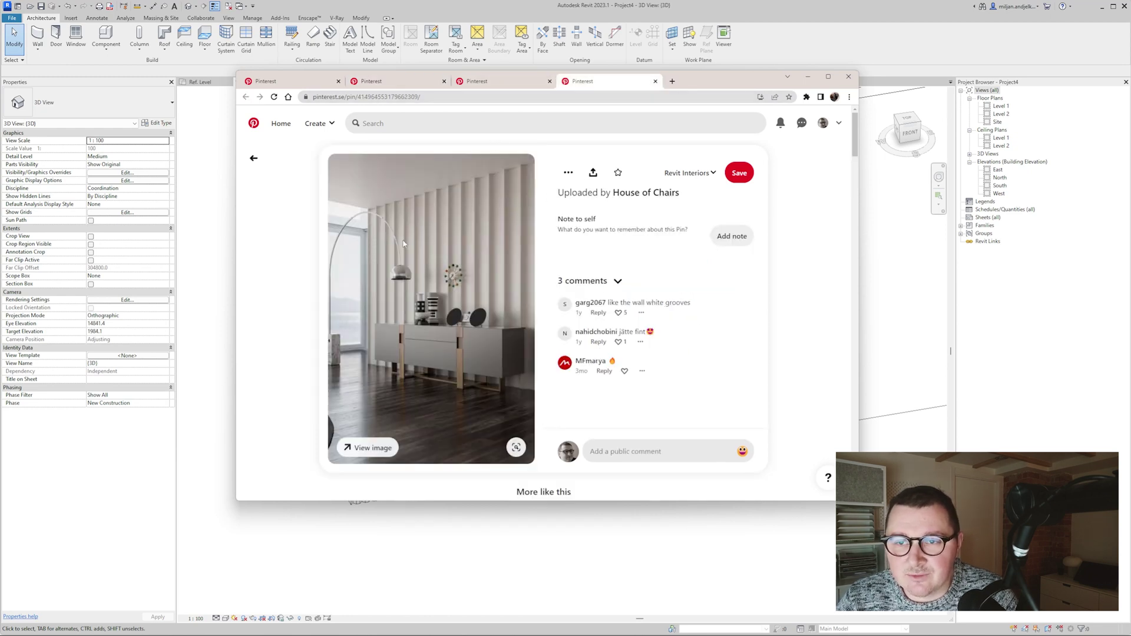
pyautogui.click(784, 59)
pyautogui.scroll(-2, 364, 267)
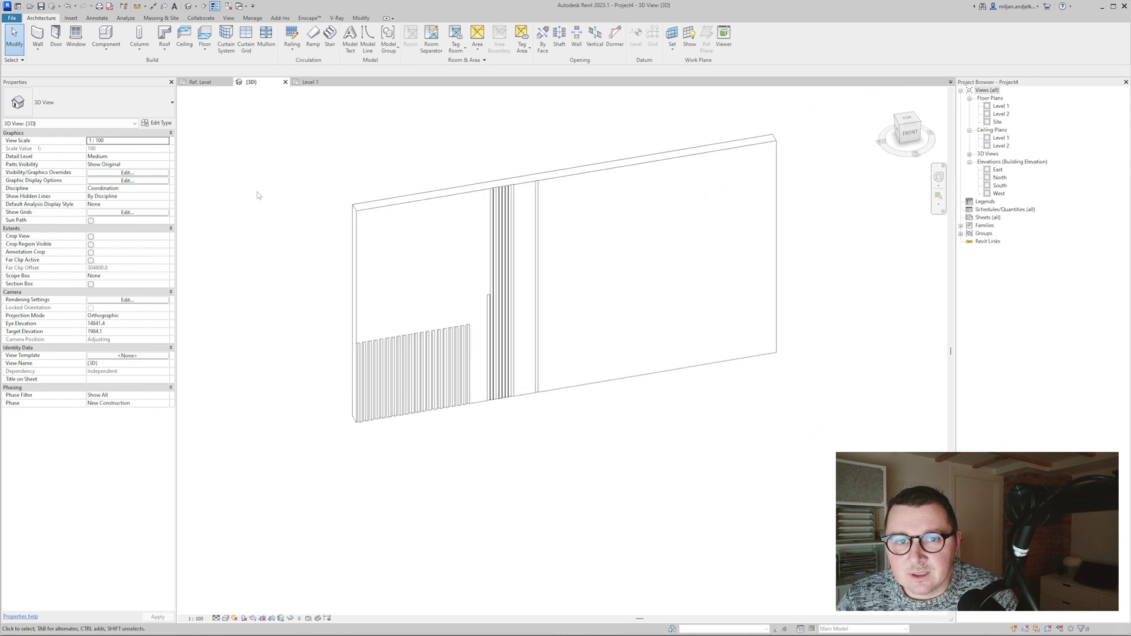
# Return to the AIE_reveal 02 family's Ref. Level view and delete the existing curved profile.
pyautogui.click(200, 82)
pyautogui.press('Delete')
pyautogui.click(35, 18)
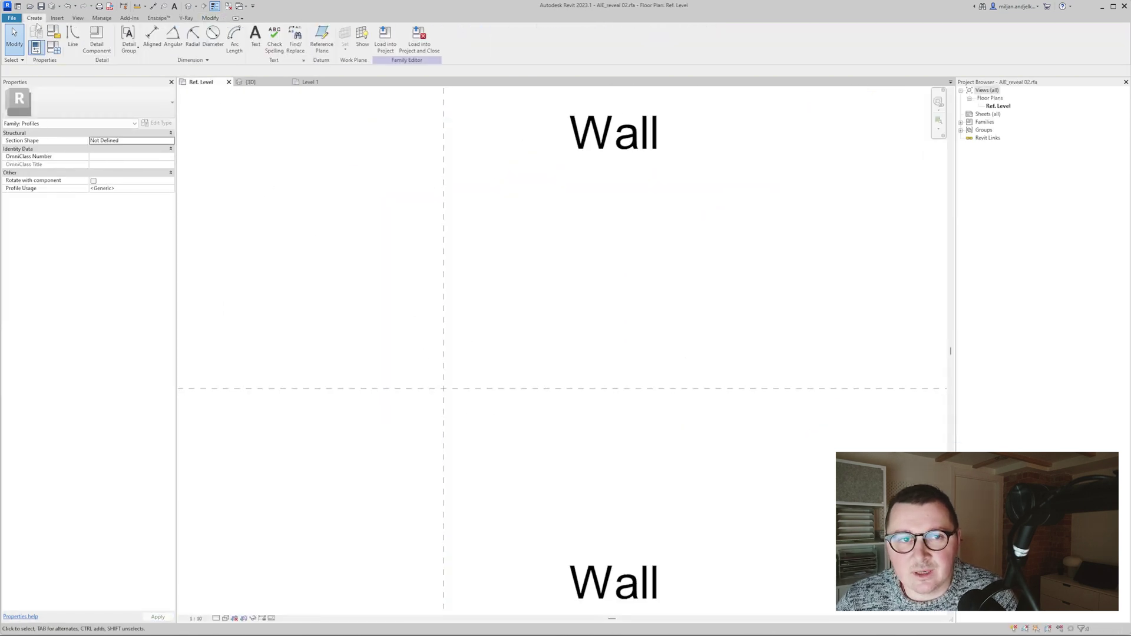
# Draw guide lines 250 mm along the vertical reference plane from the origin and 25 mm deep towards the wall side.
pyautogui.click(72, 36)
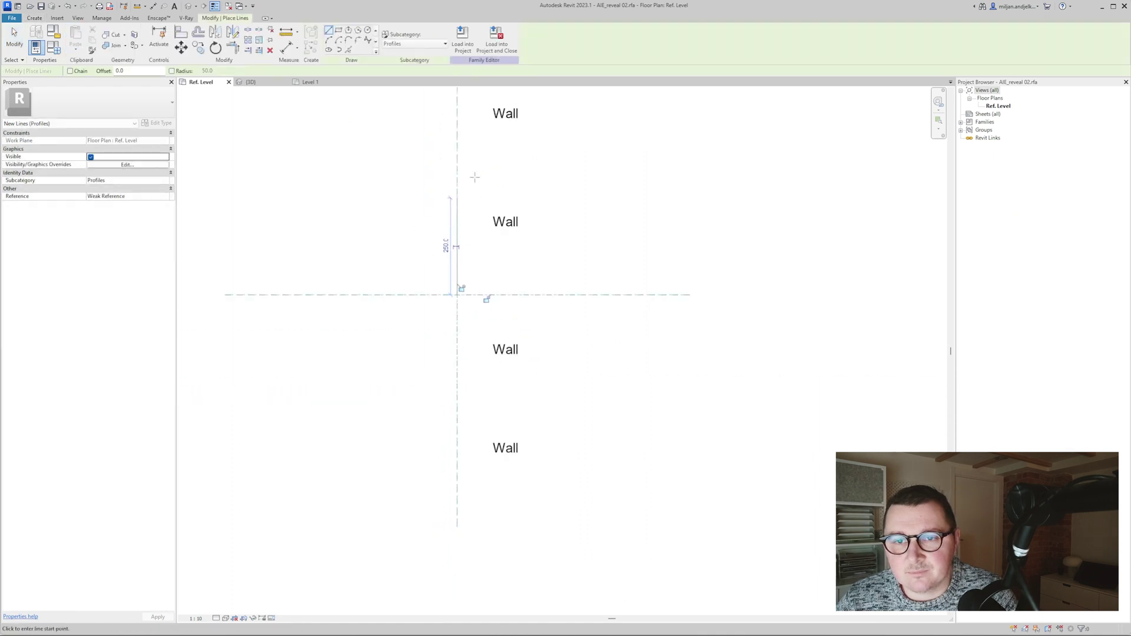
pyautogui.scroll(2, 475, 177)
pyautogui.click(457, 196)
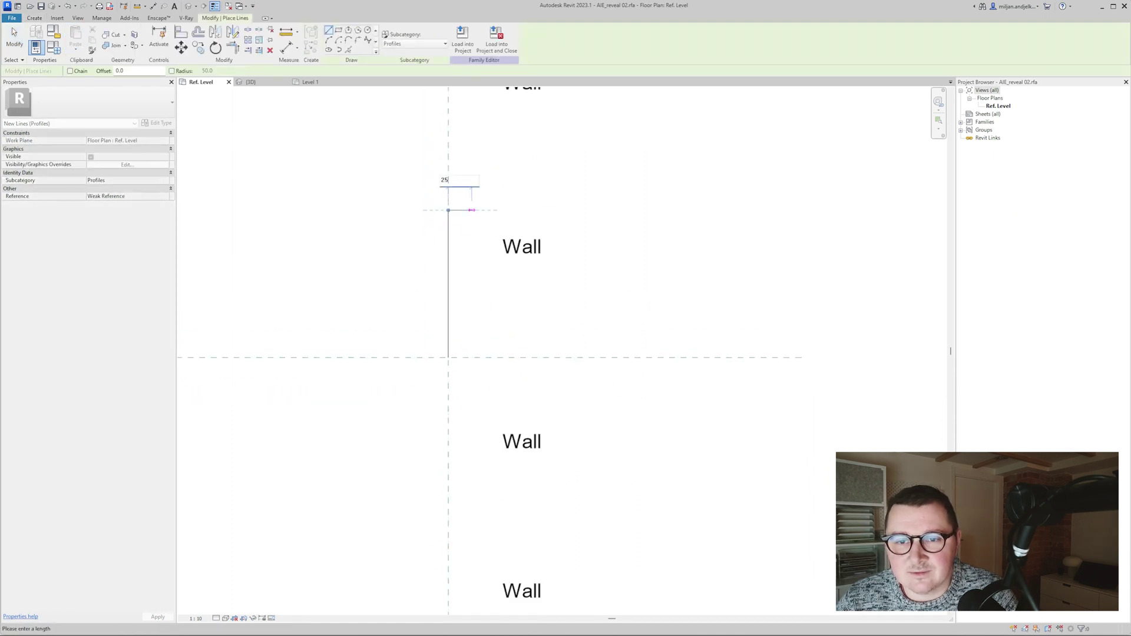
pyautogui.write('25')
pyautogui.press('Return')
pyautogui.click(463, 211)
pyautogui.click(463, 357)
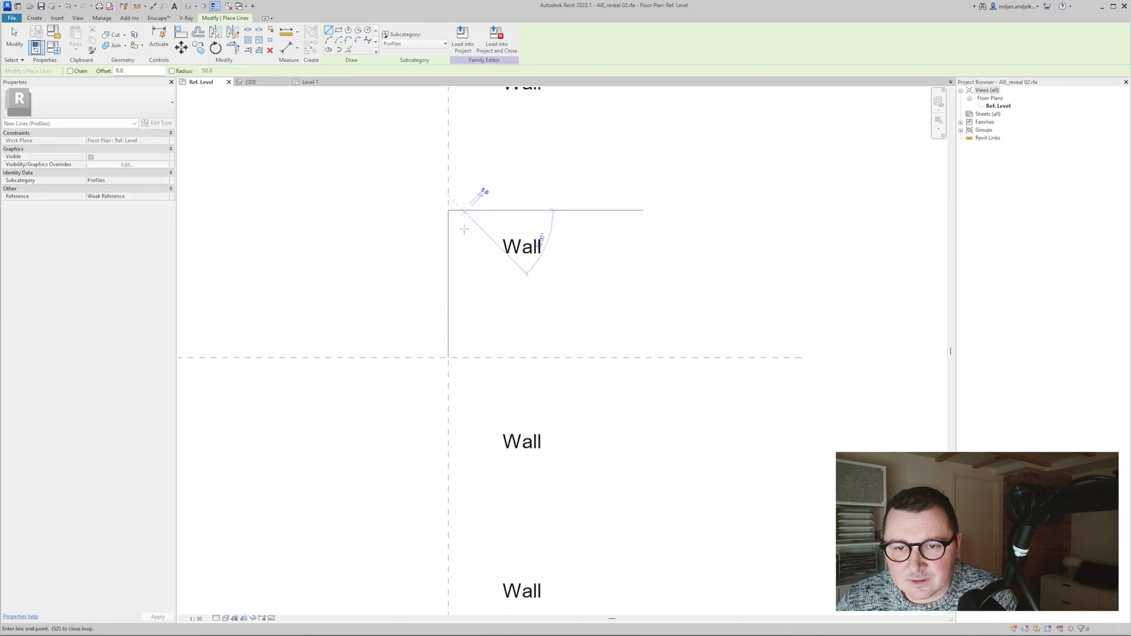
pyautogui.click(449, 358)
# Close the guide rectangle and add inner lines offset 10 mm from both short edges and 2.5 mm from the reference plane edge.
pyautogui.click(348, 51)
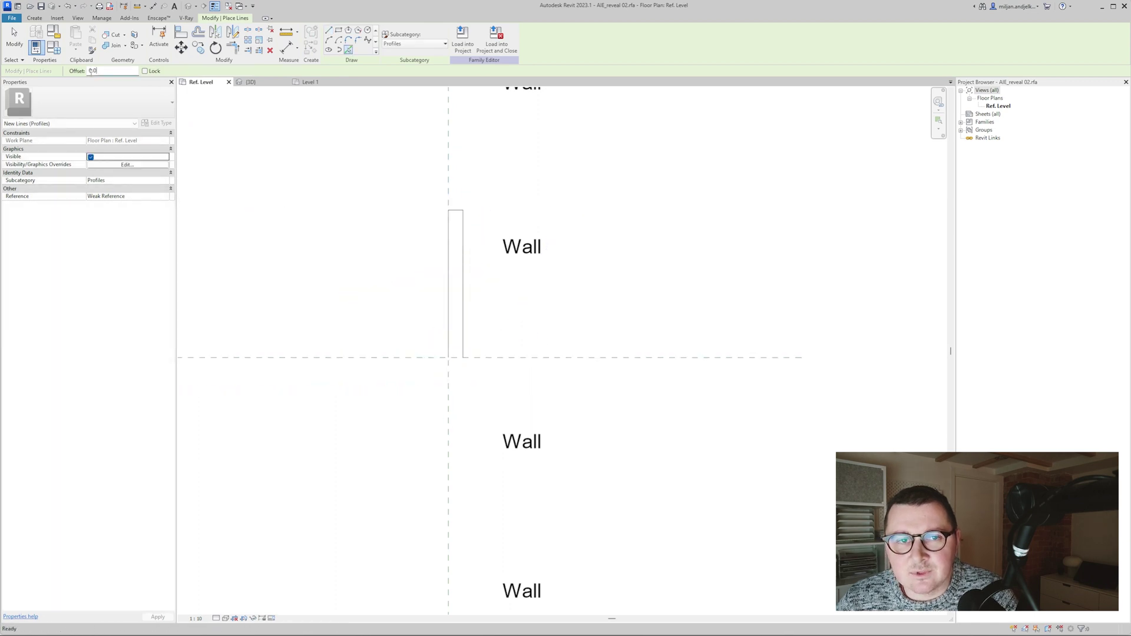
pyautogui.scroll(2, 424, 289)
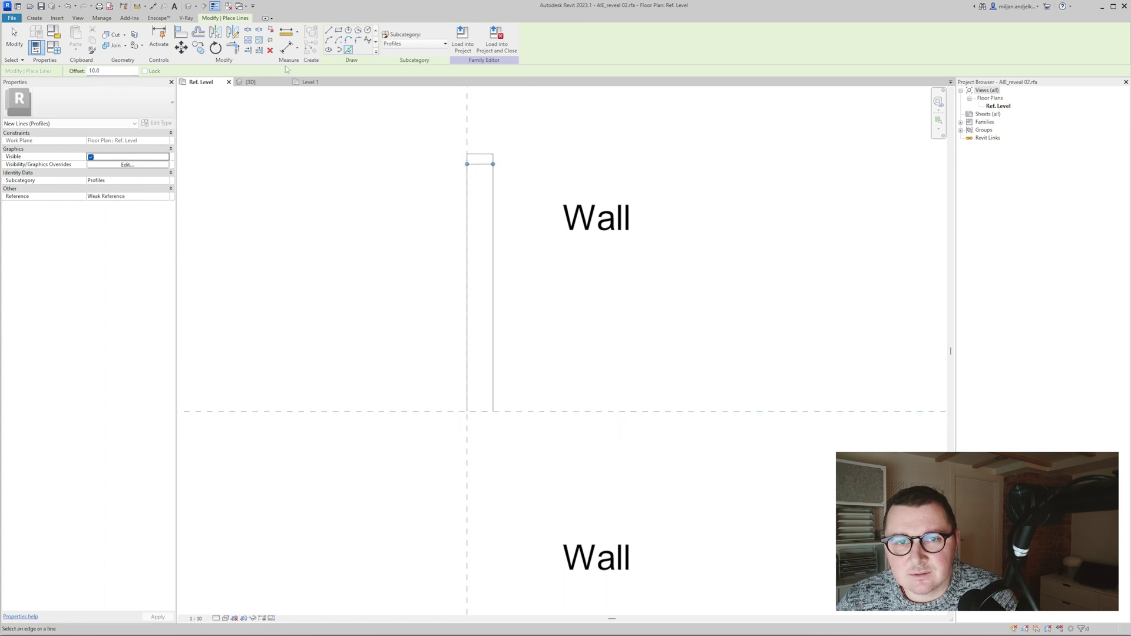
pyautogui.click(467, 412)
pyautogui.click(493, 411)
pyautogui.click(349, 50)
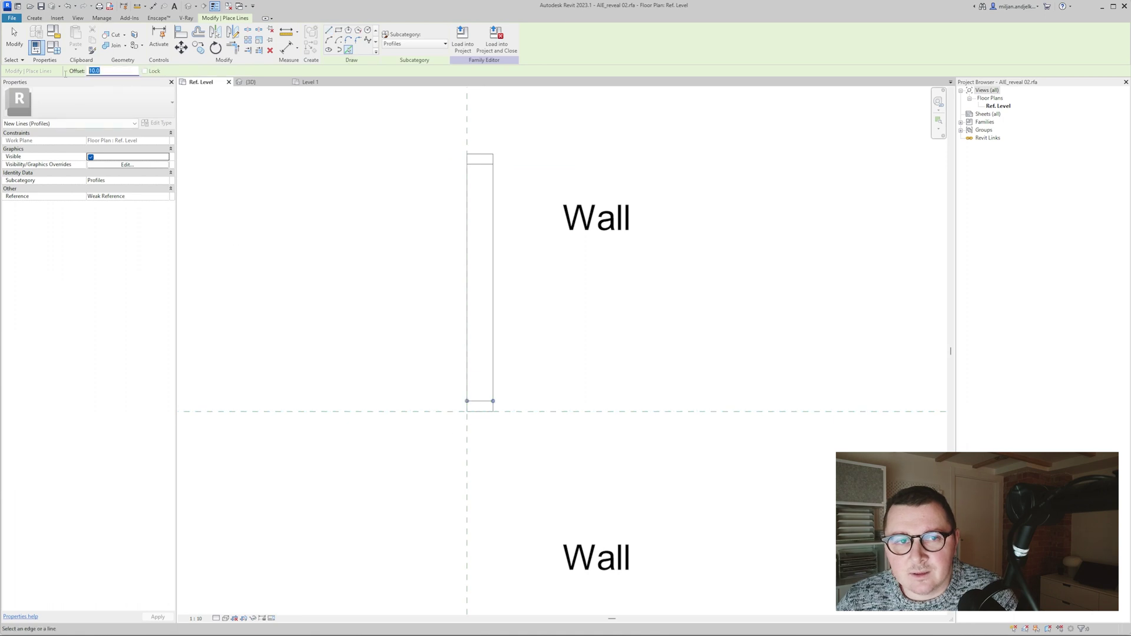
pyautogui.click(472, 238)
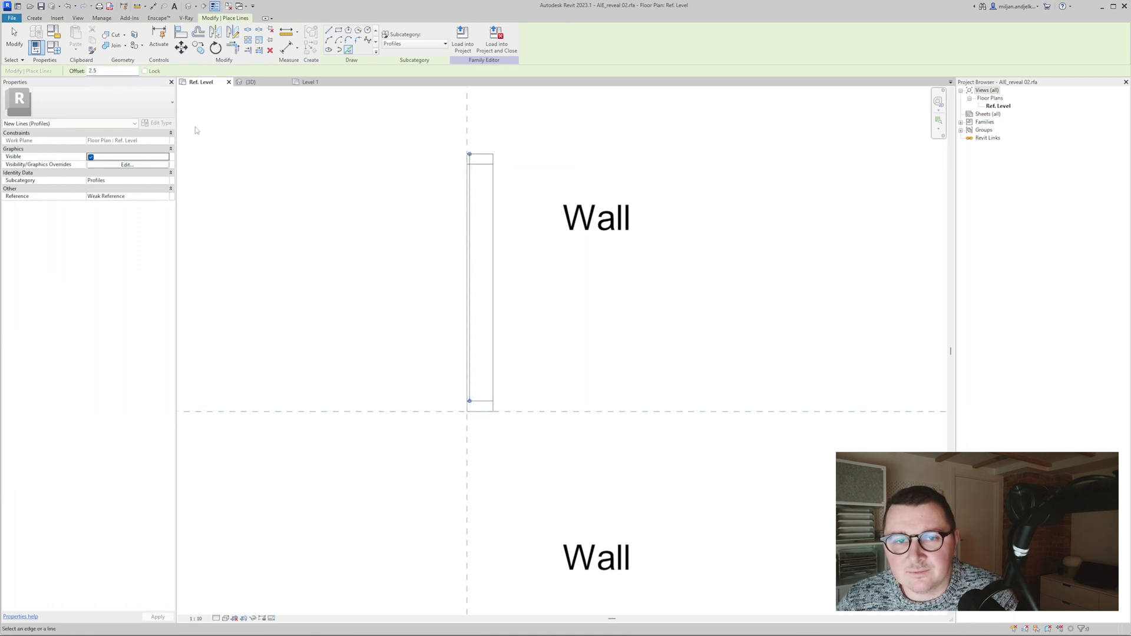
# Draw an arc between the two inner guide intersections, bulging to the midpoint of the rectangle's wall-side edge.
pyautogui.click(327, 42)
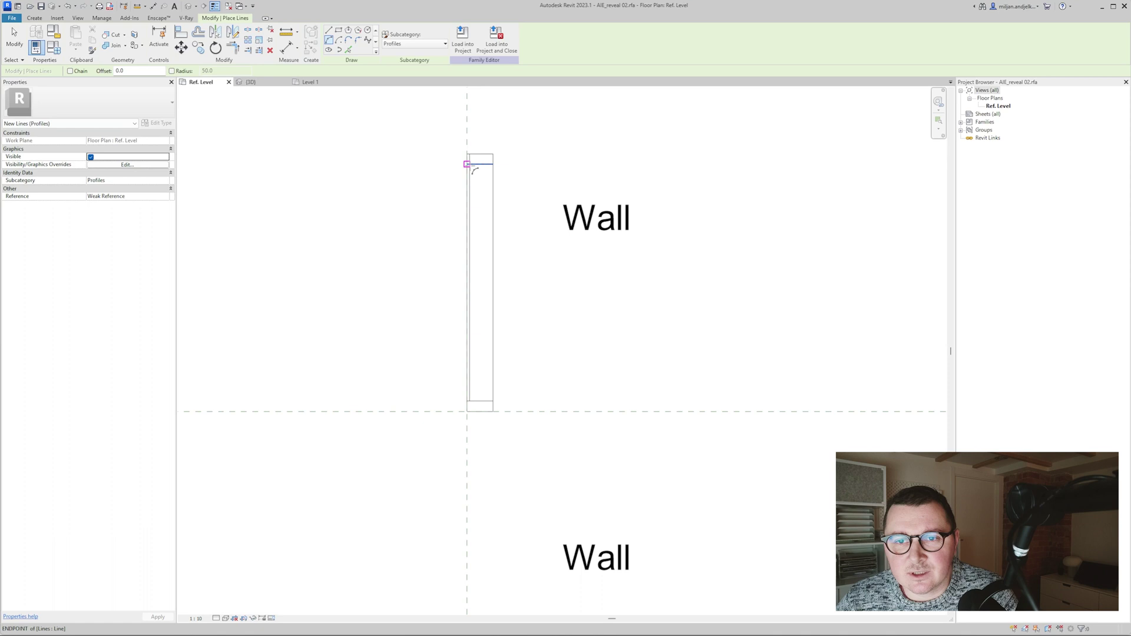
pyautogui.scroll(3, 469, 164)
pyautogui.click(468, 163)
pyautogui.scroll(-3, 468, 163)
pyautogui.scroll(3, 473, 480)
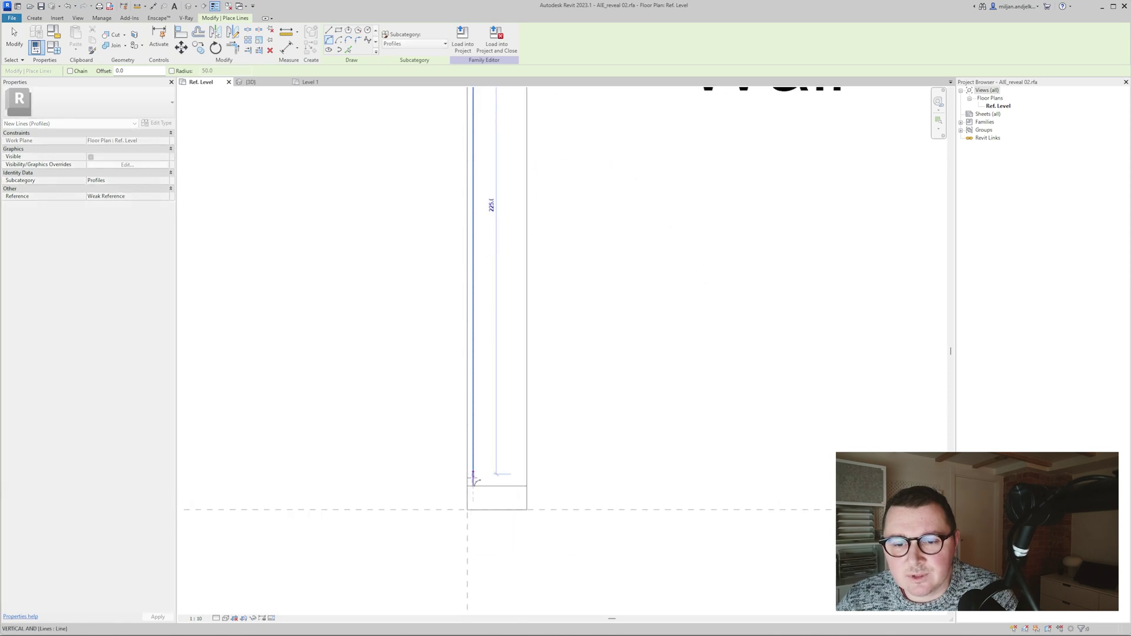
pyautogui.click(473, 486)
pyautogui.scroll(-4, 473, 486)
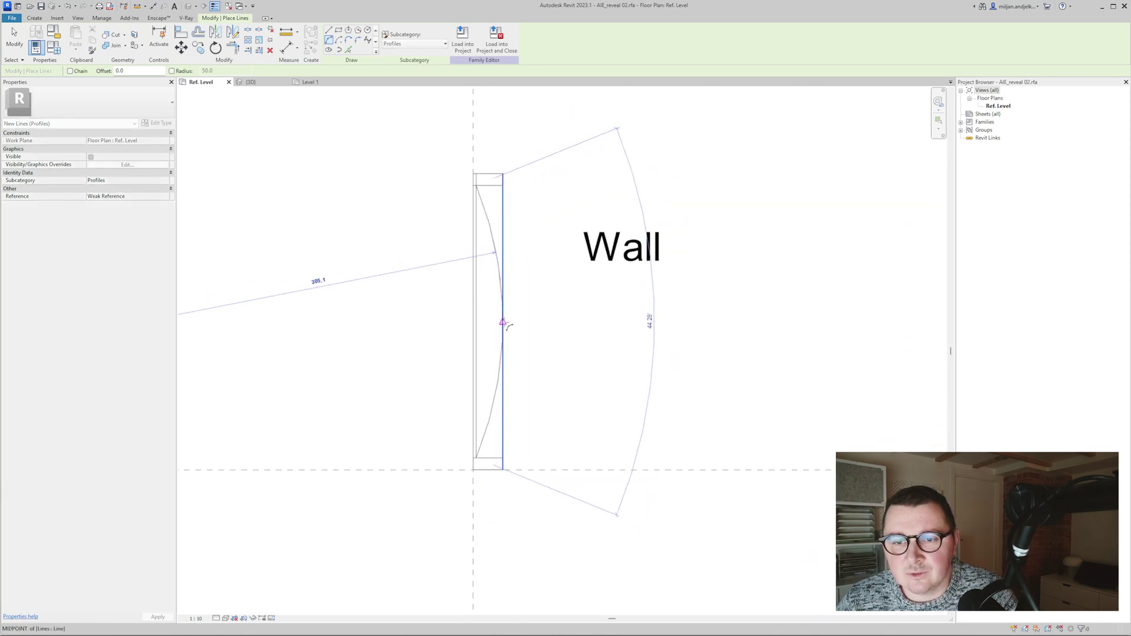
pyautogui.click(503, 322)
pyautogui.scroll(4, 475, 179)
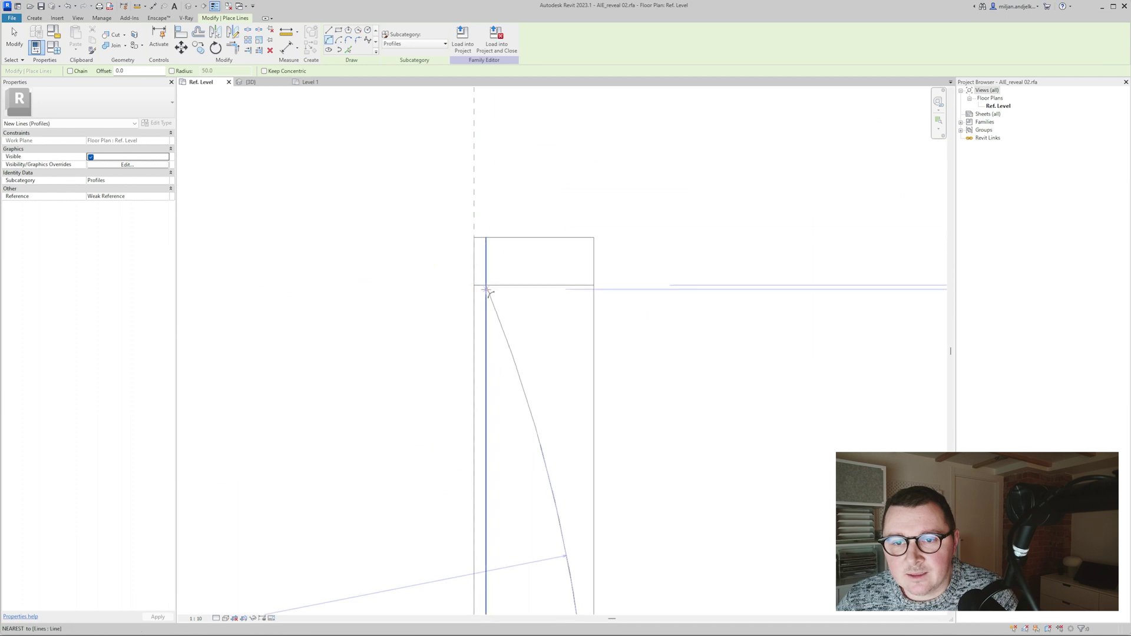
# Draw small reverse-curved arcs joining both ends of the main arc to the rectangle's corners on the vertical reference plane.
pyautogui.click(474, 237)
pyautogui.scroll(4, 478, 258)
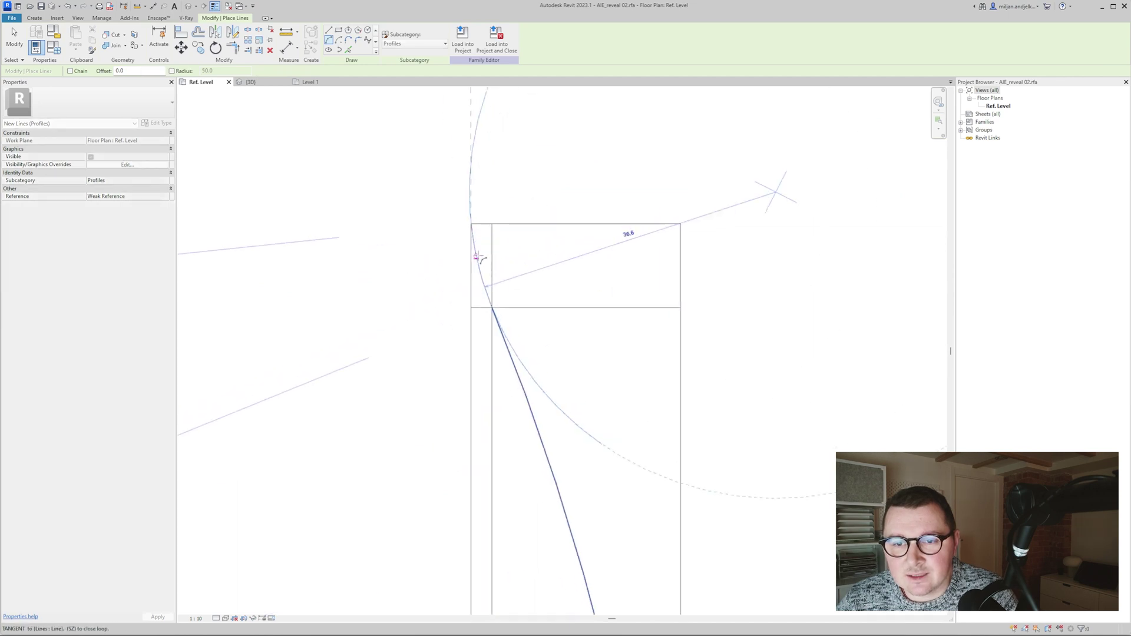
pyautogui.click(479, 285)
pyautogui.scroll(-5, 574, 442)
pyautogui.scroll(4, 498, 457)
pyautogui.click(489, 430)
pyautogui.click(507, 358)
pyautogui.click(492, 392)
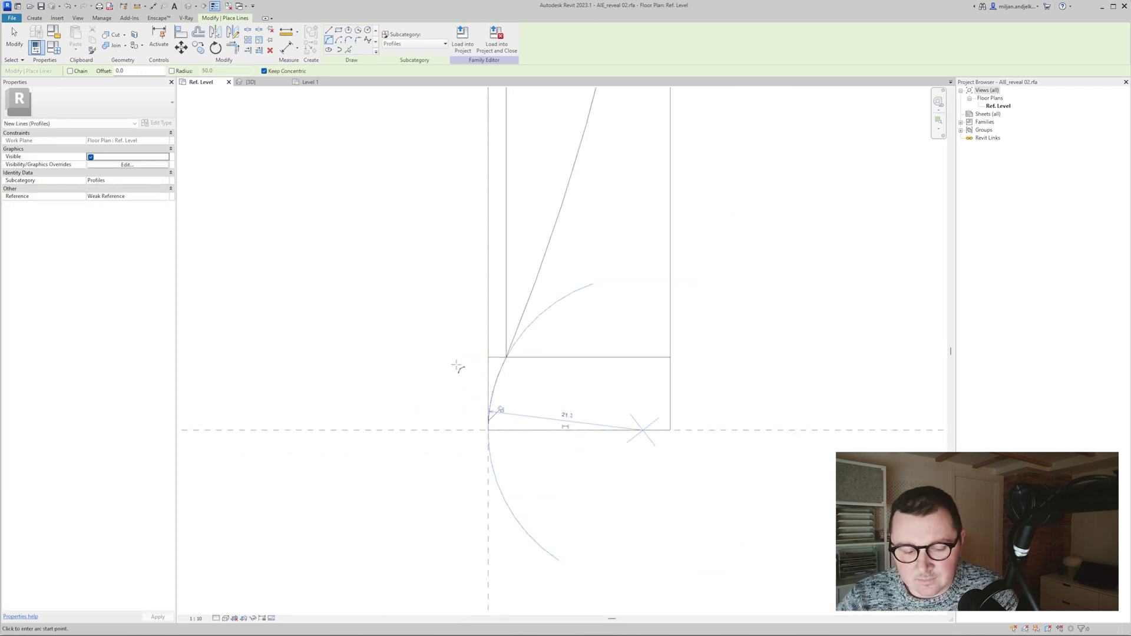
pyautogui.press('Escape')
pyautogui.press('Escape')
# Delete the guide lines and leftover rectangle edges so that only the joined arcs and their straight closing line form the profile.
pyautogui.scroll(-3, 486, 378)
pyautogui.moveTo(447, 341); pyautogui.dragTo(462, 416, button='middle')
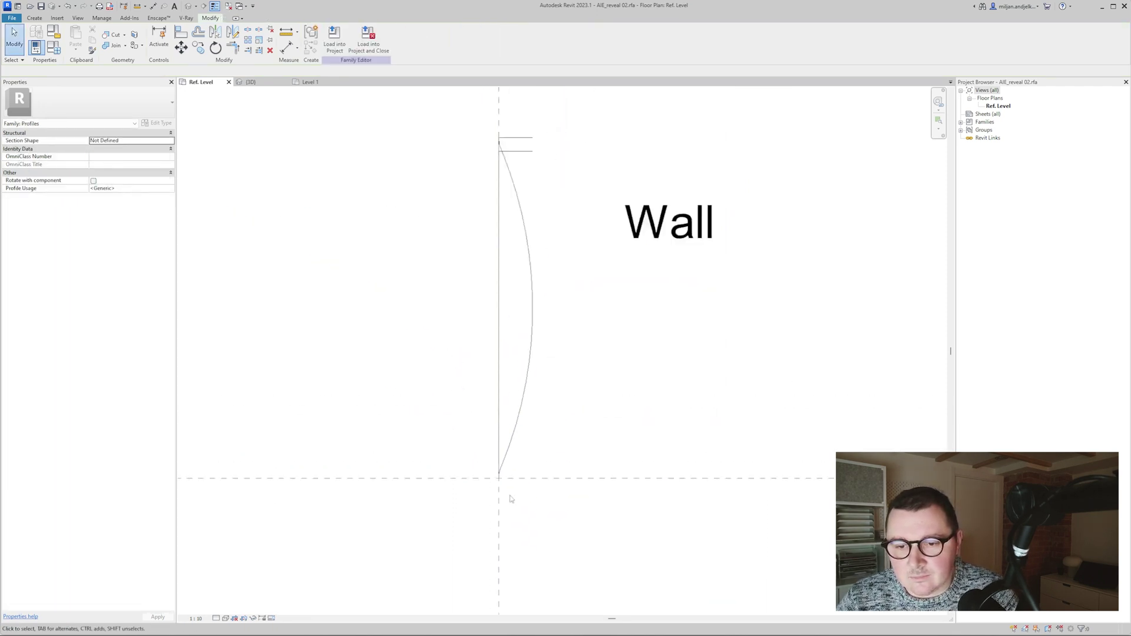
pyautogui.moveTo(436, 94); pyautogui.dragTo(436, 353, button='middle')
pyautogui.scroll(-2, 427, 296)
pyautogui.moveTo(427, 296); pyautogui.dragTo(420, 260, button='middle')
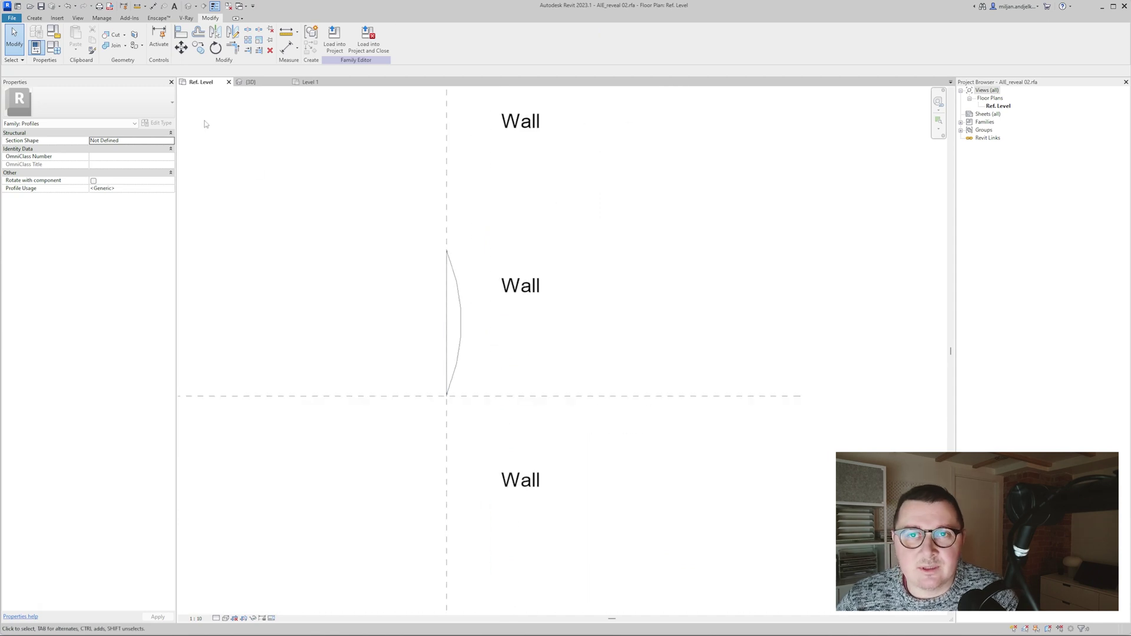
# Save the smooth-wave profile family as AIE_reveal 03 and load it into the project.
pyautogui.click(11, 18)
pyautogui.moveTo(36, 122)
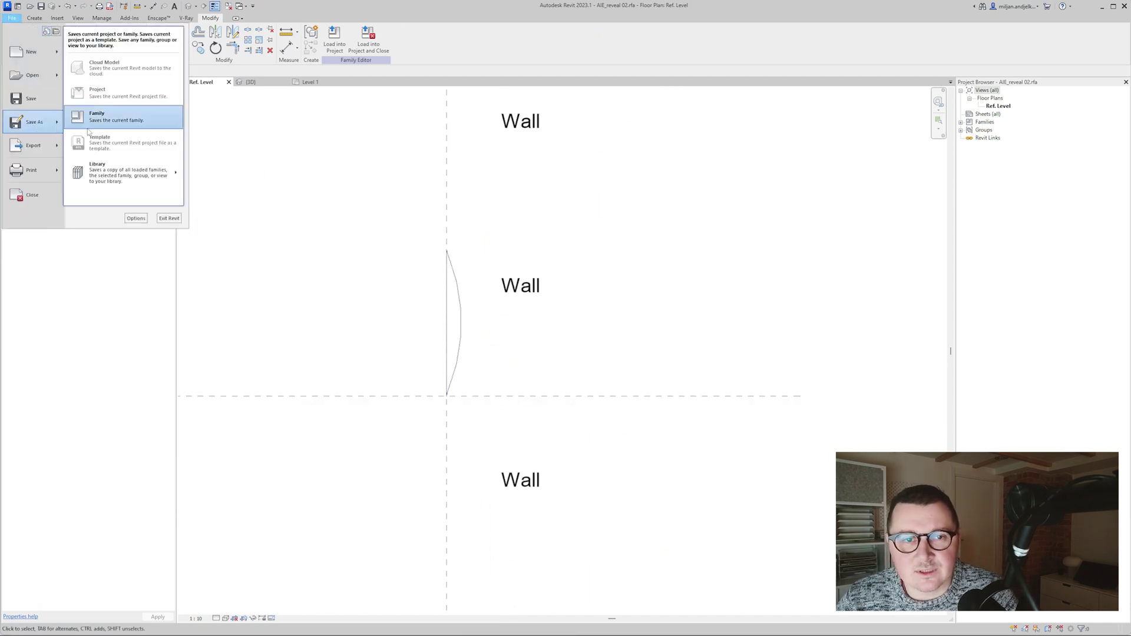
pyautogui.click(95, 126)
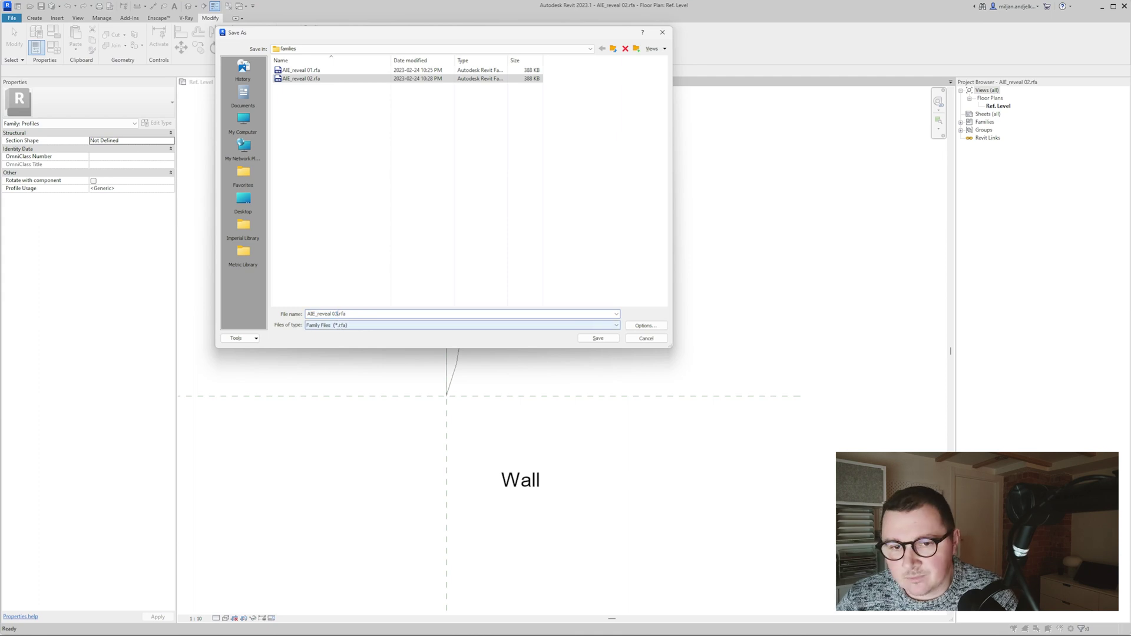
pyautogui.click(598, 338)
pyautogui.click(334, 39)
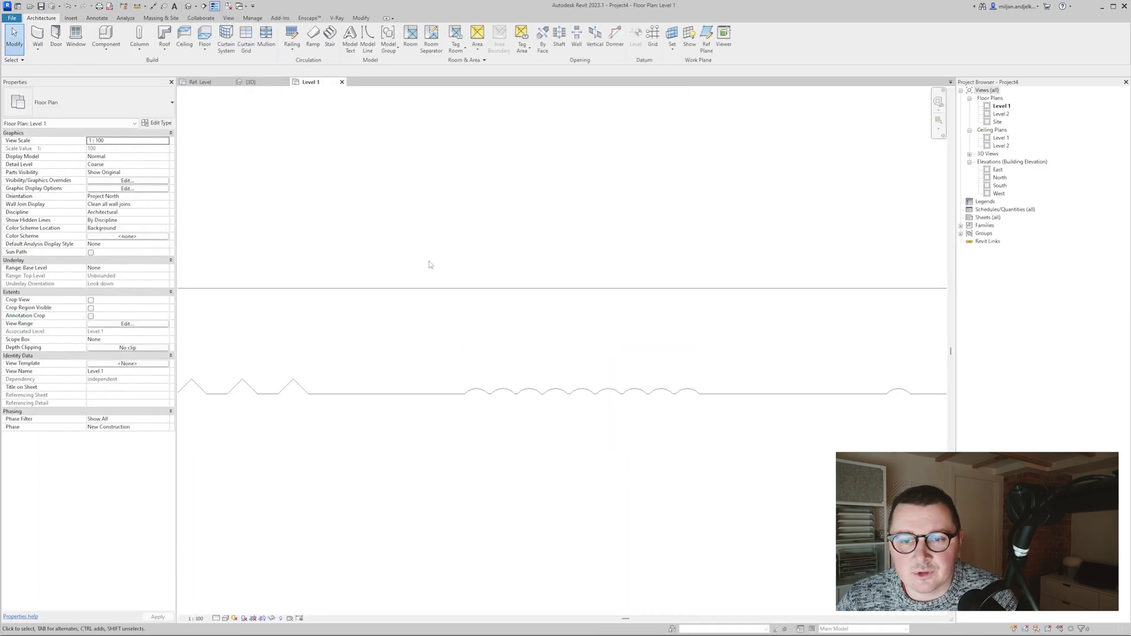
# Delete all existing reveals and array groups from the wall in the Level 1 plan, keeping the wall itself.
pyautogui.moveTo(217, 246); pyautogui.dragTo(581, 319)
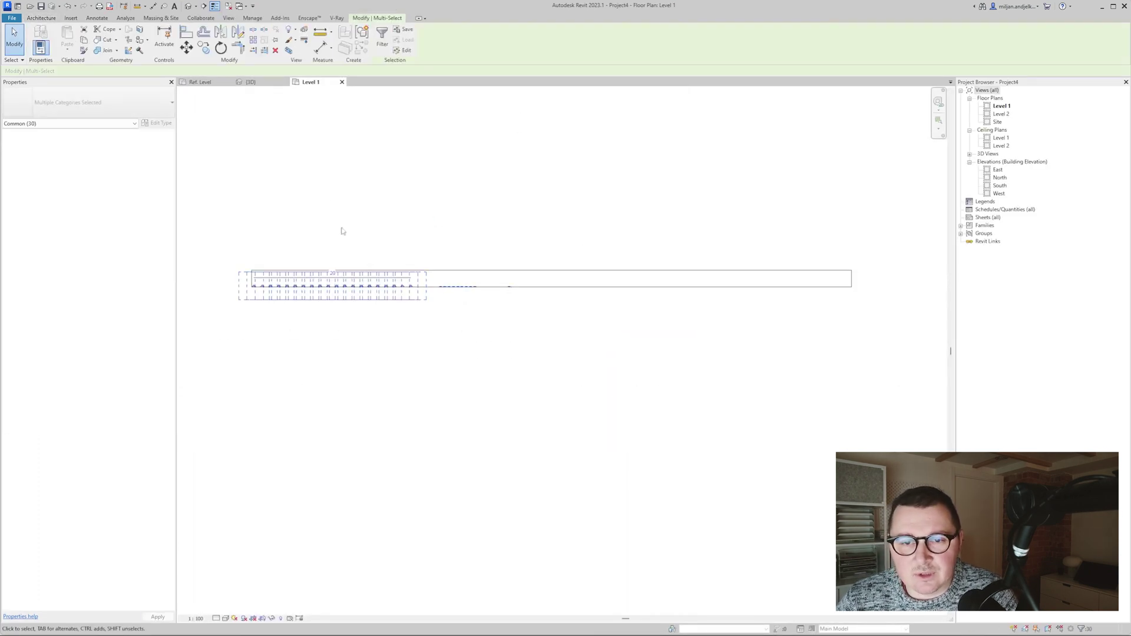
pyautogui.click(382, 37)
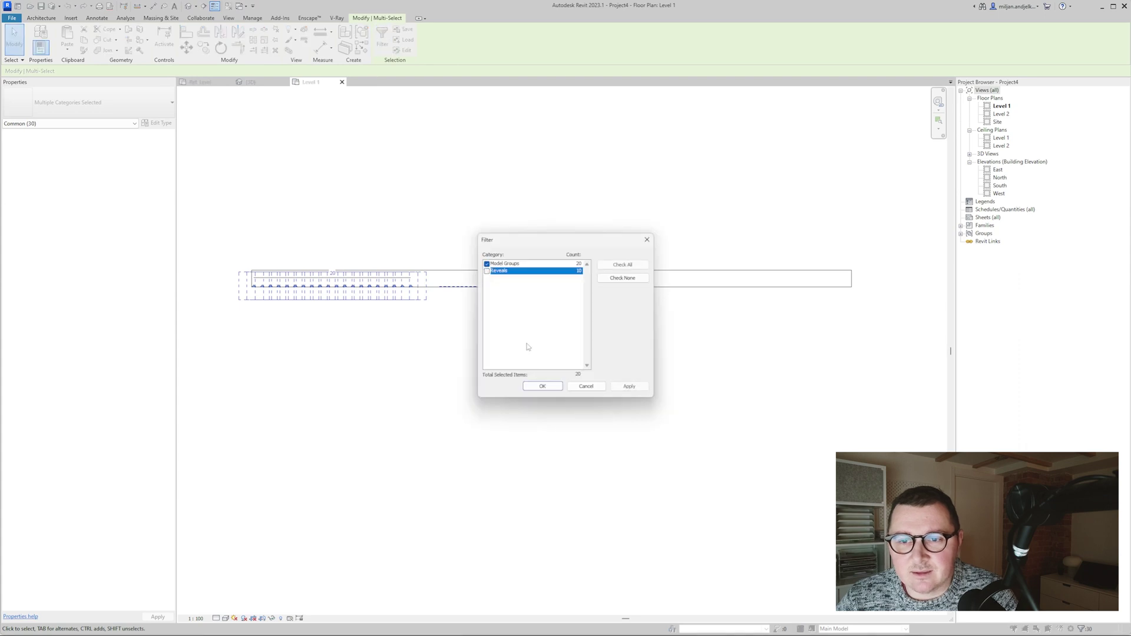
pyautogui.click(554, 389)
pyautogui.press('Delete')
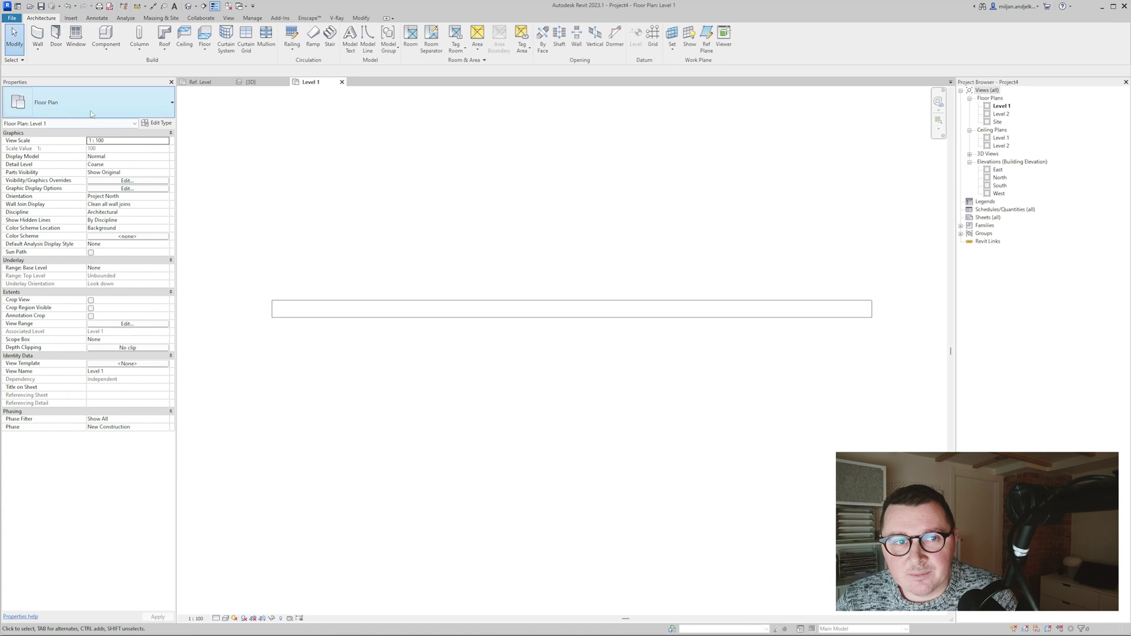
# Start a wall reveal in the 3D view, duplicate its type as AIE 03 and assign the AIE_reveal 03 profile.
pyautogui.click(37, 50)
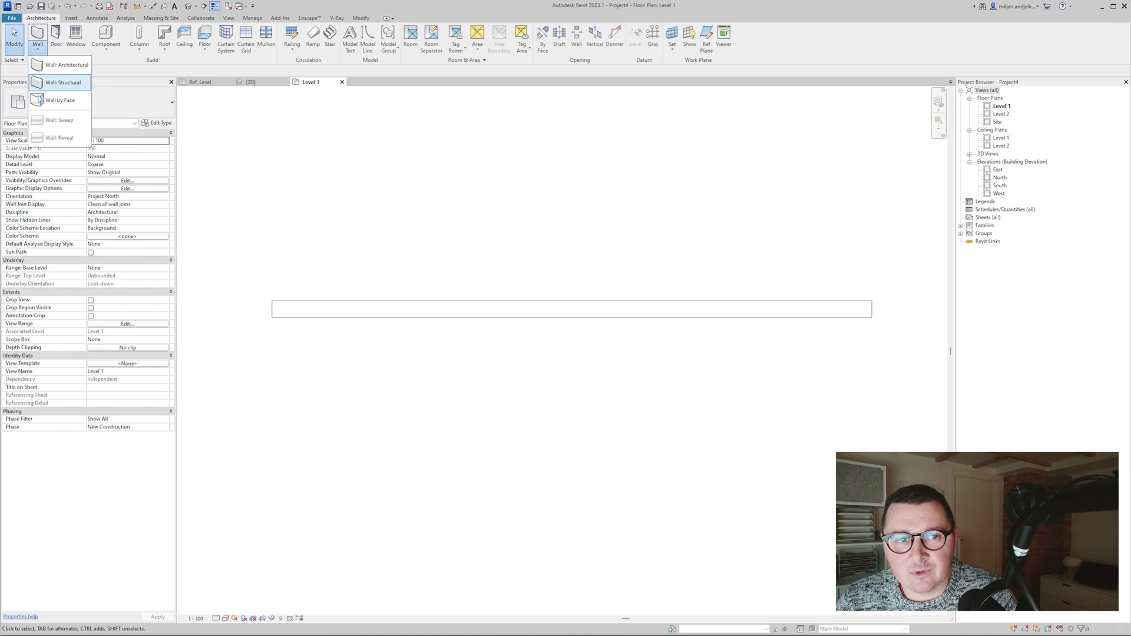
pyautogui.click(260, 83)
pyautogui.scroll(5, 333, 224)
pyautogui.click(37, 49)
pyautogui.click(59, 138)
pyautogui.click(157, 123)
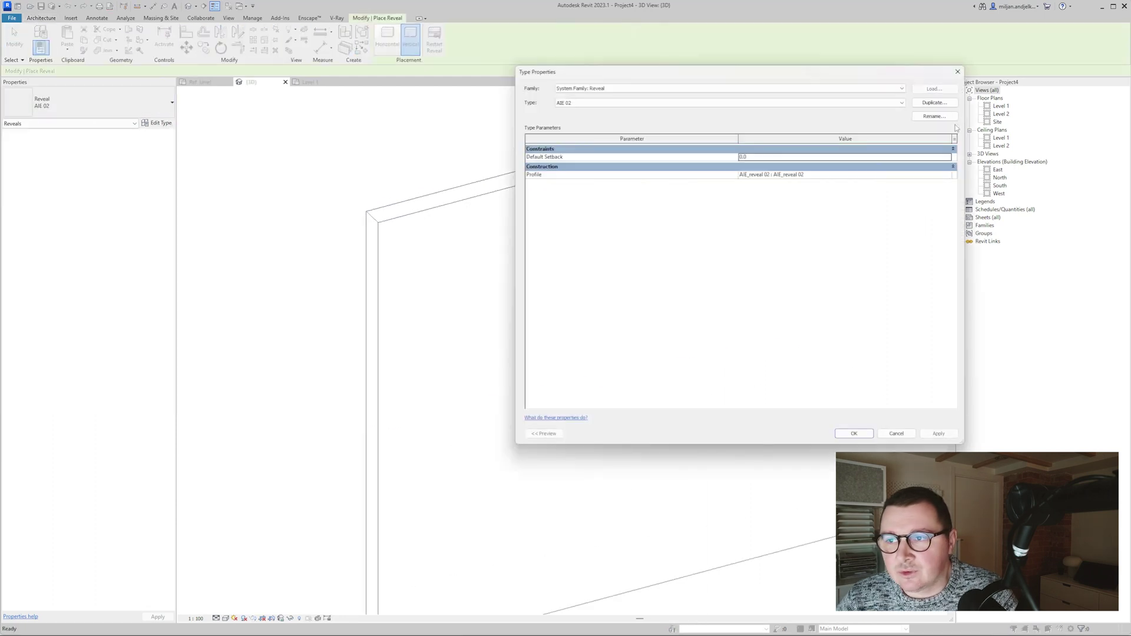
pyautogui.click(934, 103)
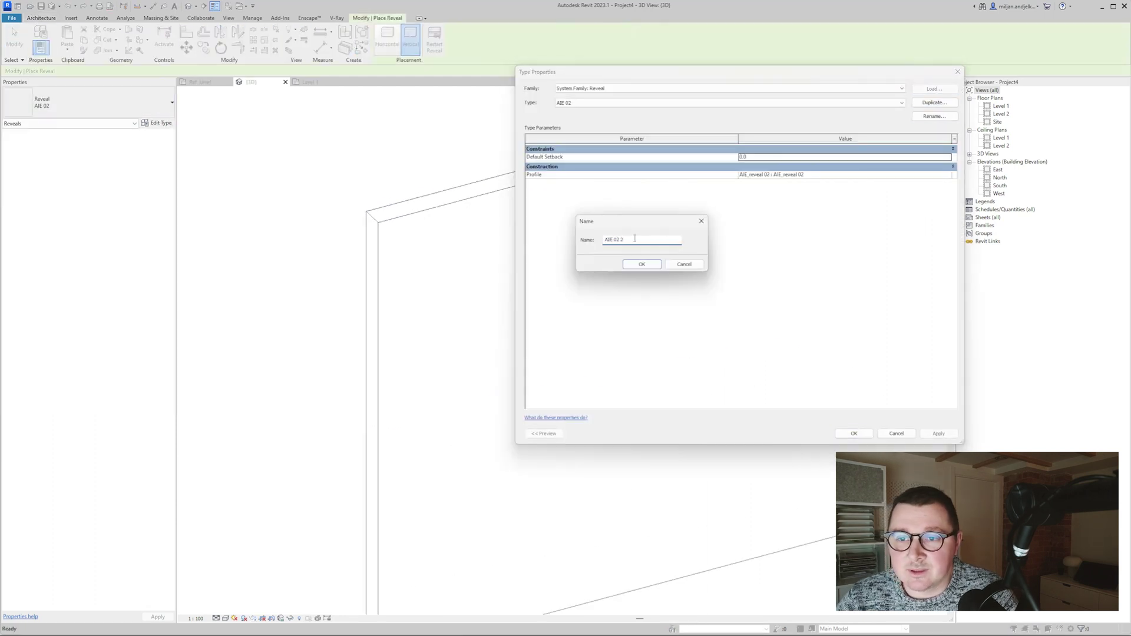
pyautogui.press('Return')
pyautogui.click(947, 175)
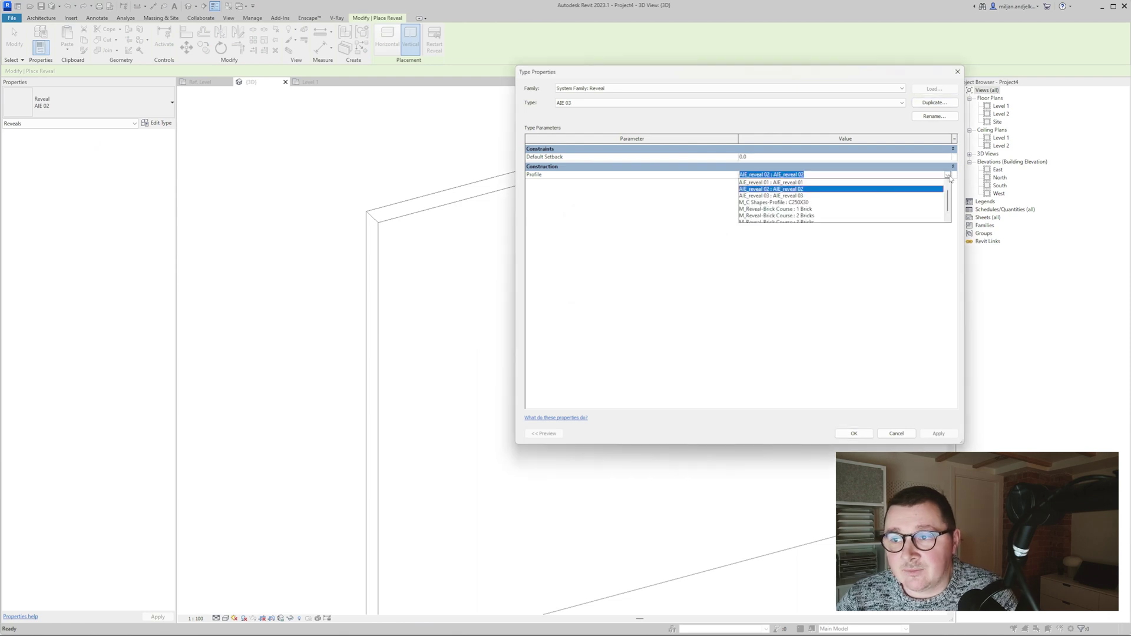
pyautogui.click(792, 196)
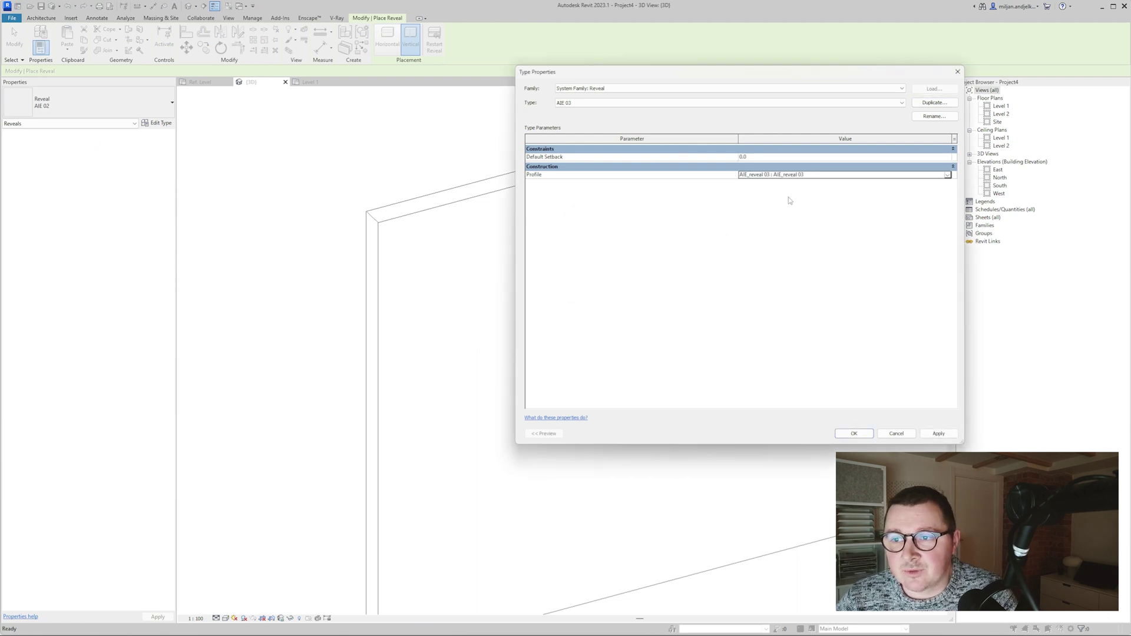
pyautogui.click(855, 433)
# Place one vertical AIE 03 reveal on the wall's front face, flush with its near end.
pyautogui.scroll(-2, 472, 271)
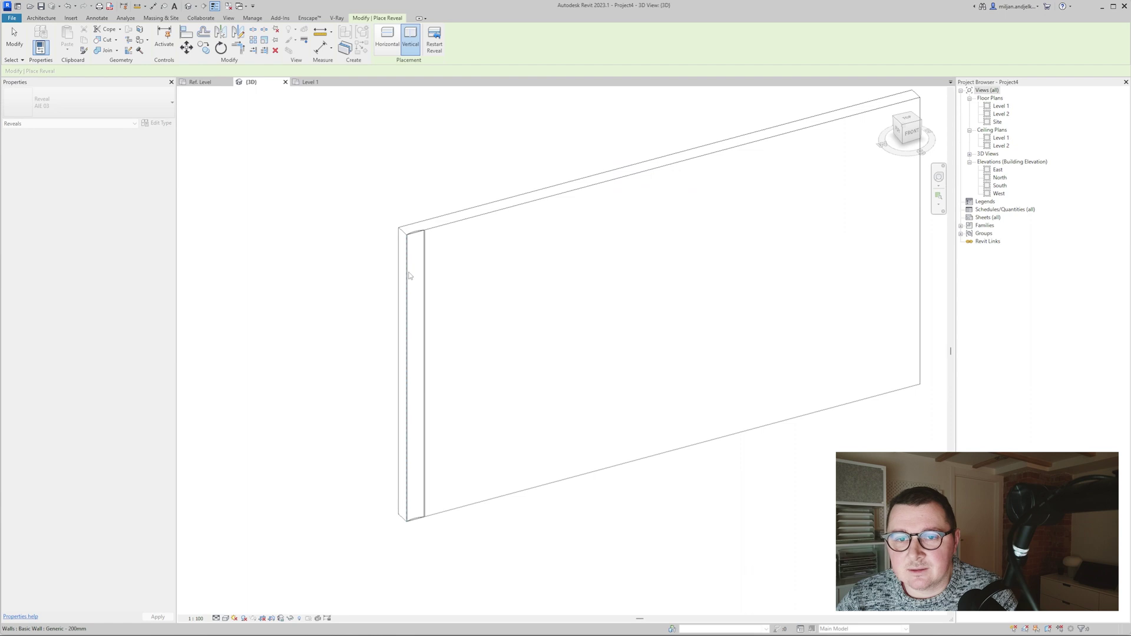
pyautogui.click(410, 275)
pyautogui.scroll(3, 442, 277)
pyautogui.press('Escape')
pyautogui.scroll(2, 427, 233)
# Array the reveal in the Level 1 plan as 10 grouped copies, spaced from the wall corner to the reveal's far end.
pyautogui.click(310, 81)
pyautogui.scroll(-1, 395, 449)
pyautogui.moveTo(396, 451); pyautogui.dragTo(359, 316, button='middle')
pyautogui.scroll(1, 358, 317)
pyautogui.click(334, 279)
pyautogui.scroll(-3, 334, 279)
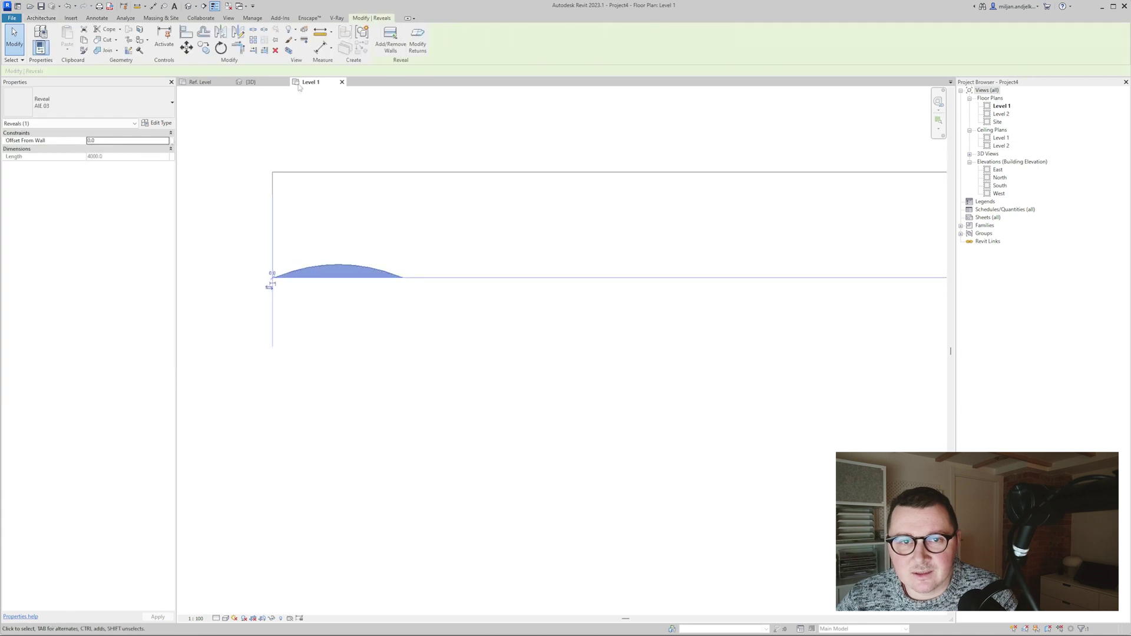
pyautogui.click(254, 42)
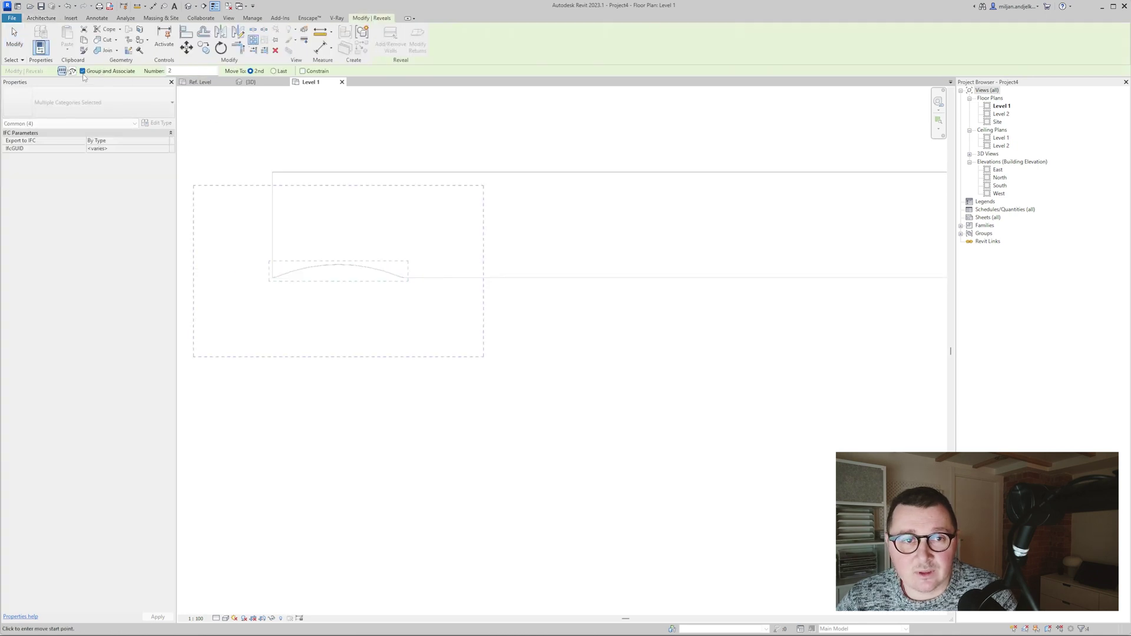
pyautogui.scroll(5, 272, 276)
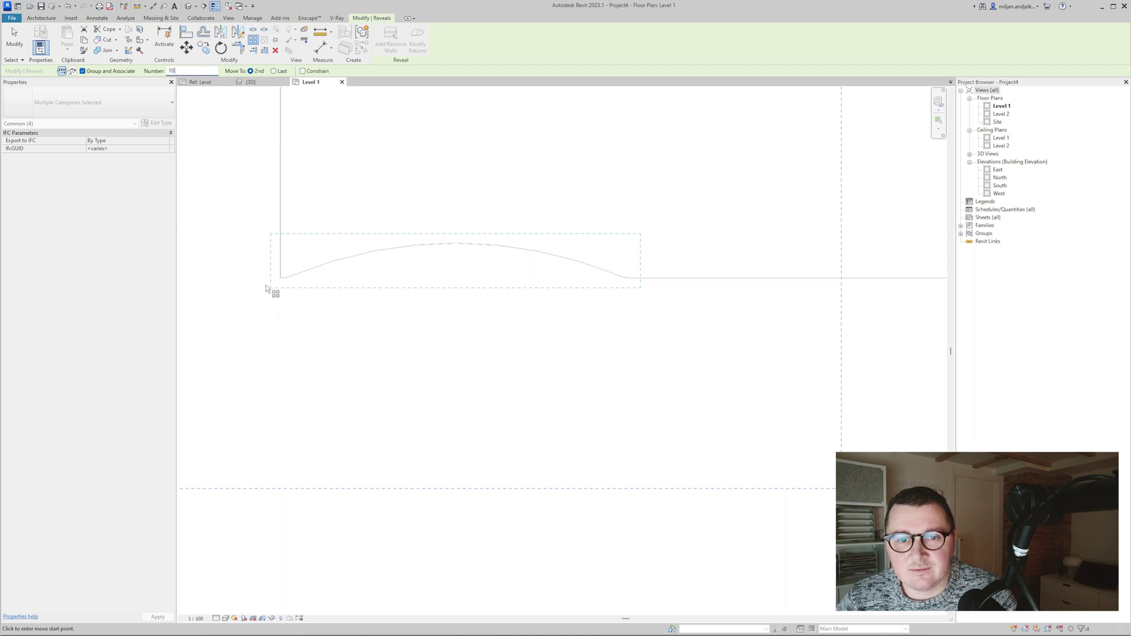
pyautogui.click(281, 278)
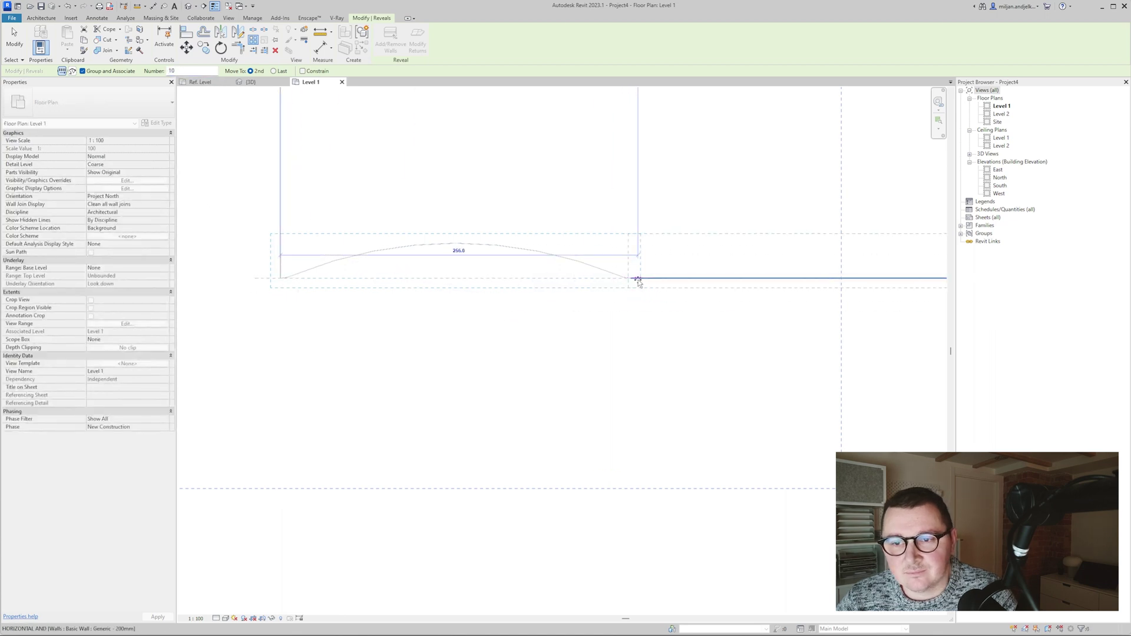
pyautogui.click(632, 278)
pyautogui.scroll(-7, 527, 322)
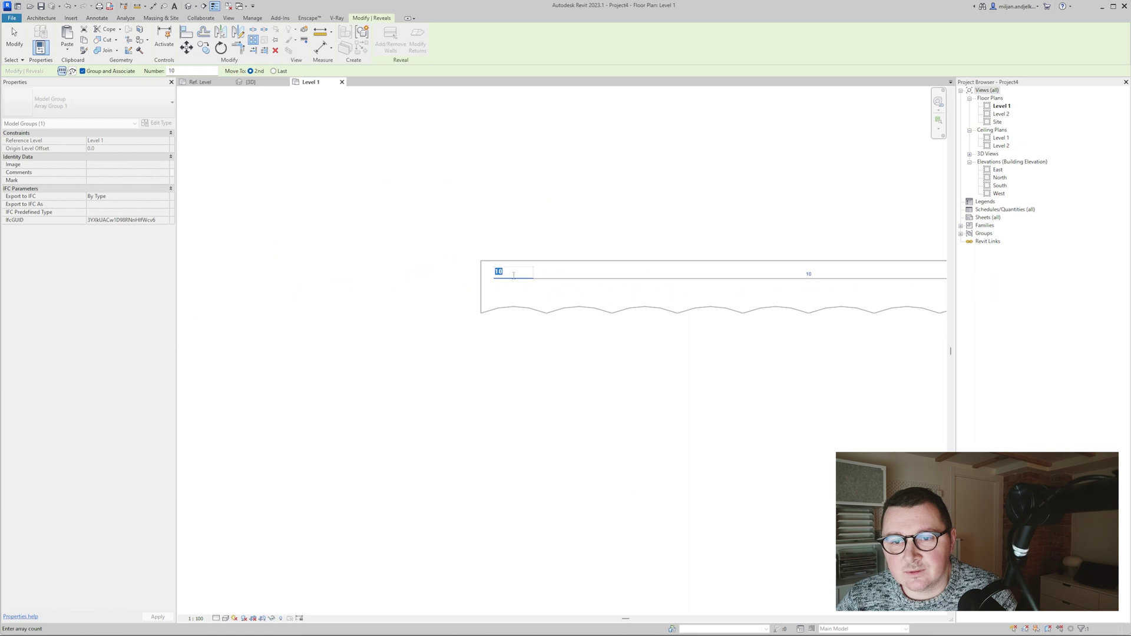
# Extend the reveal array in the 3D view by setting its count to 25, adjusted to 28 to cover the wall's full length.
pyautogui.click(252, 82)
pyautogui.scroll(-6, 384, 300)
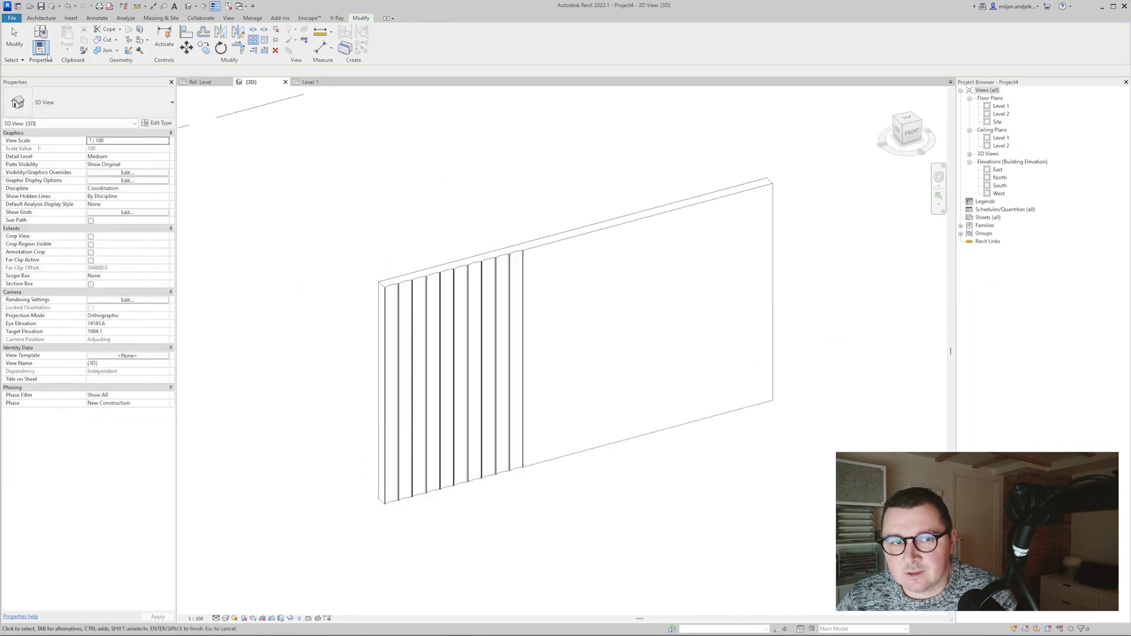
pyautogui.click(516, 260)
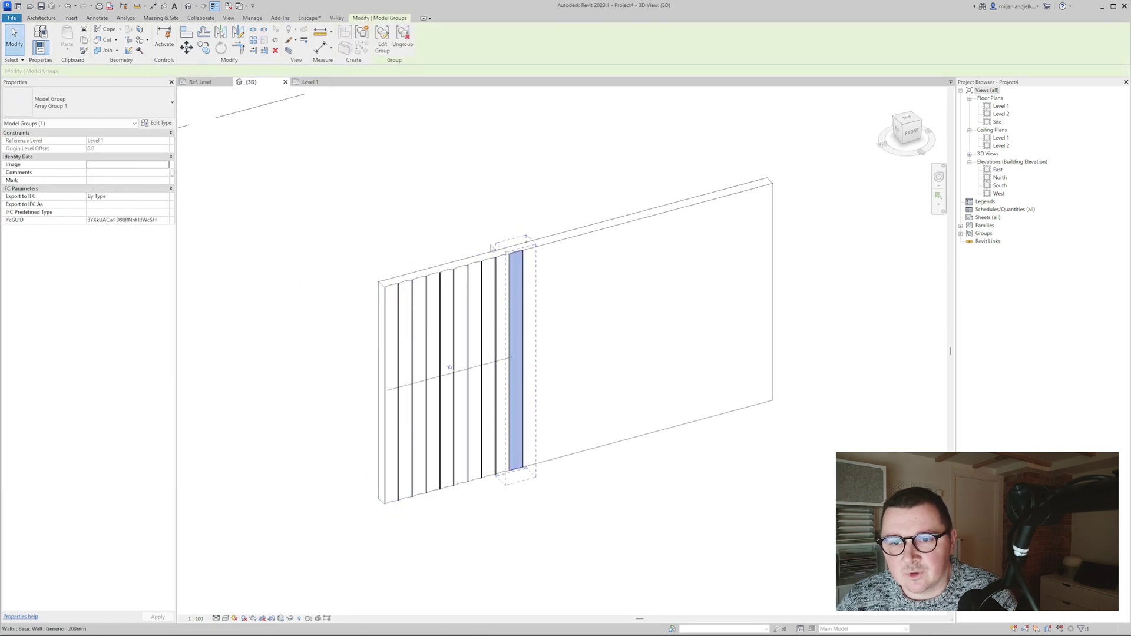
pyautogui.click(450, 366)
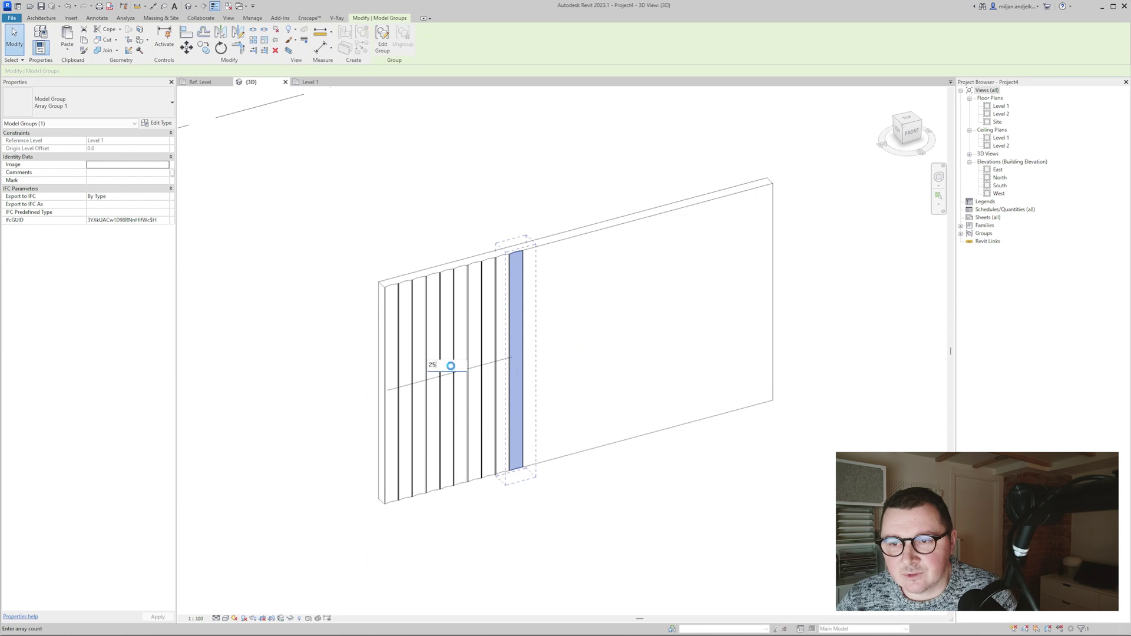
pyautogui.write('25')
pyautogui.press('Return')
pyautogui.click(537, 337)
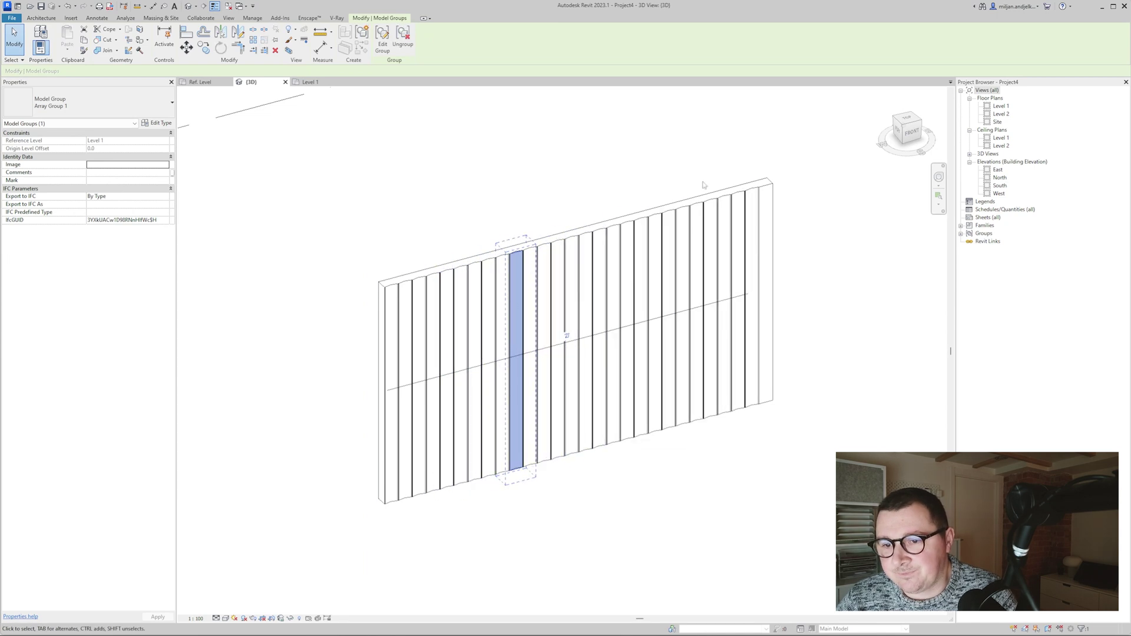
pyautogui.click(567, 336)
pyautogui.write('28')
pyautogui.press('Return')
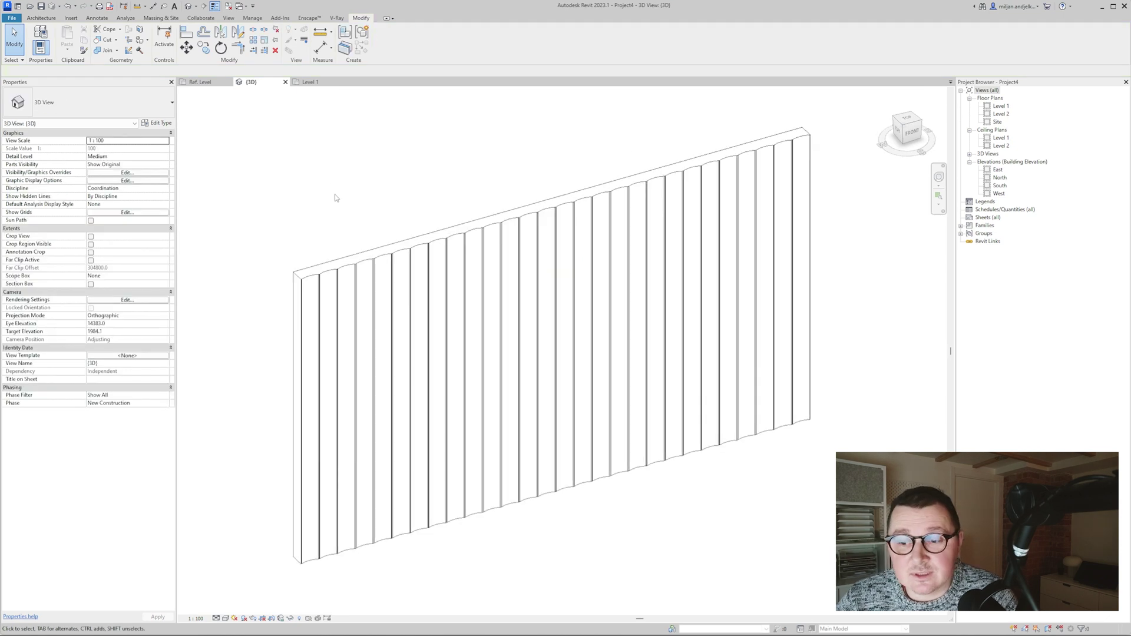
# Switch to Chrome and review the Pinterest reference images of the ribbed tiles and the curved styling blocks.
pyautogui.moveTo(783, 634)
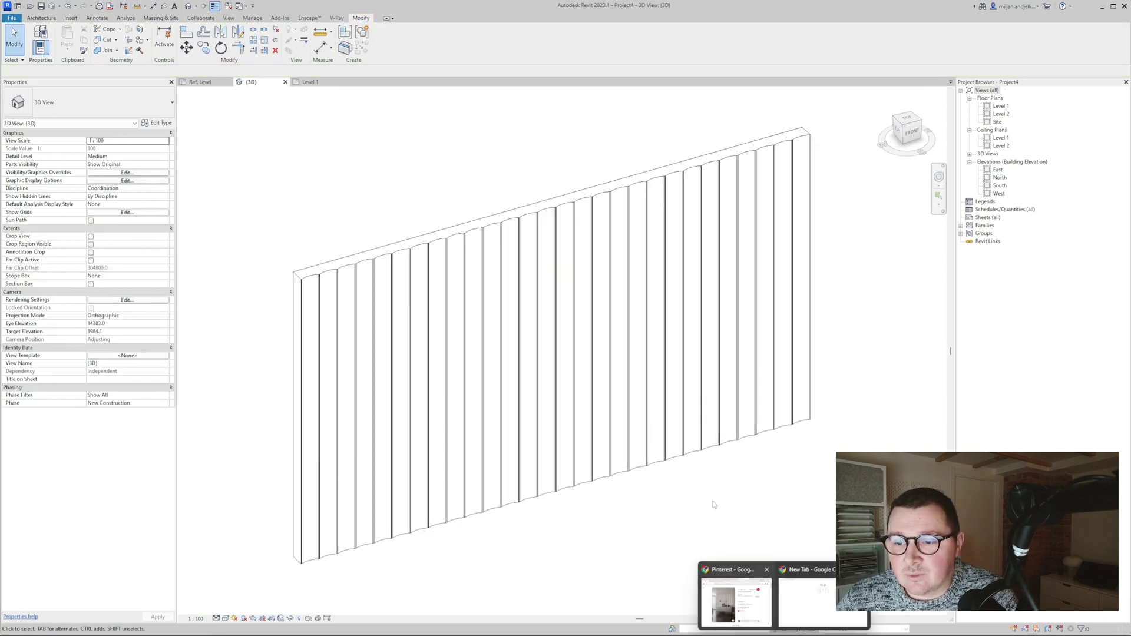
pyautogui.click(738, 601)
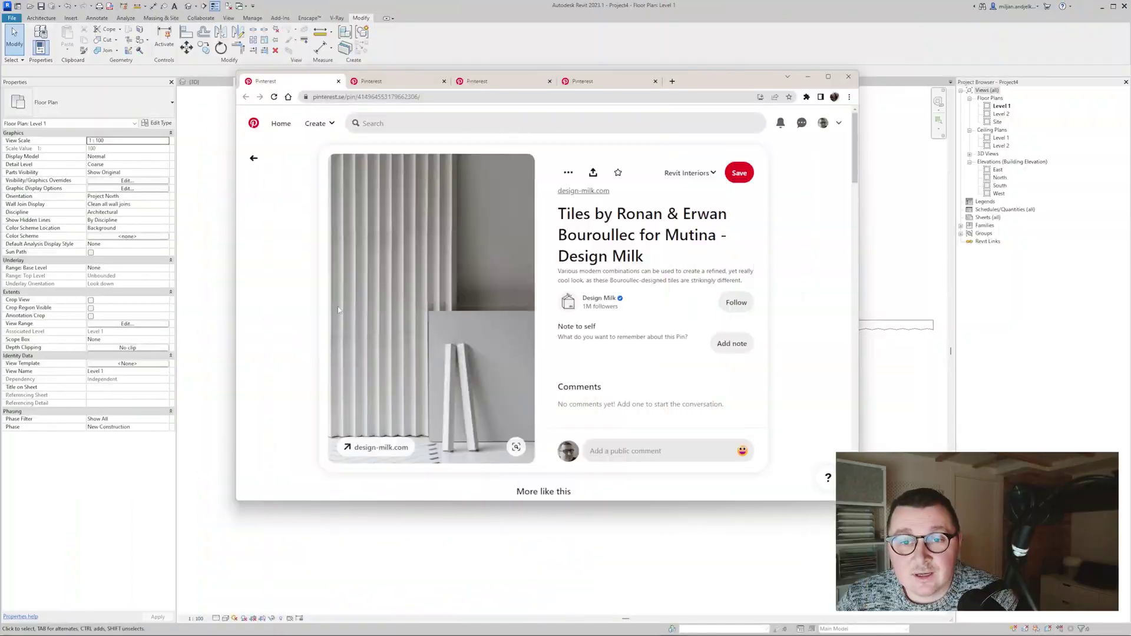
pyautogui.click(377, 76)
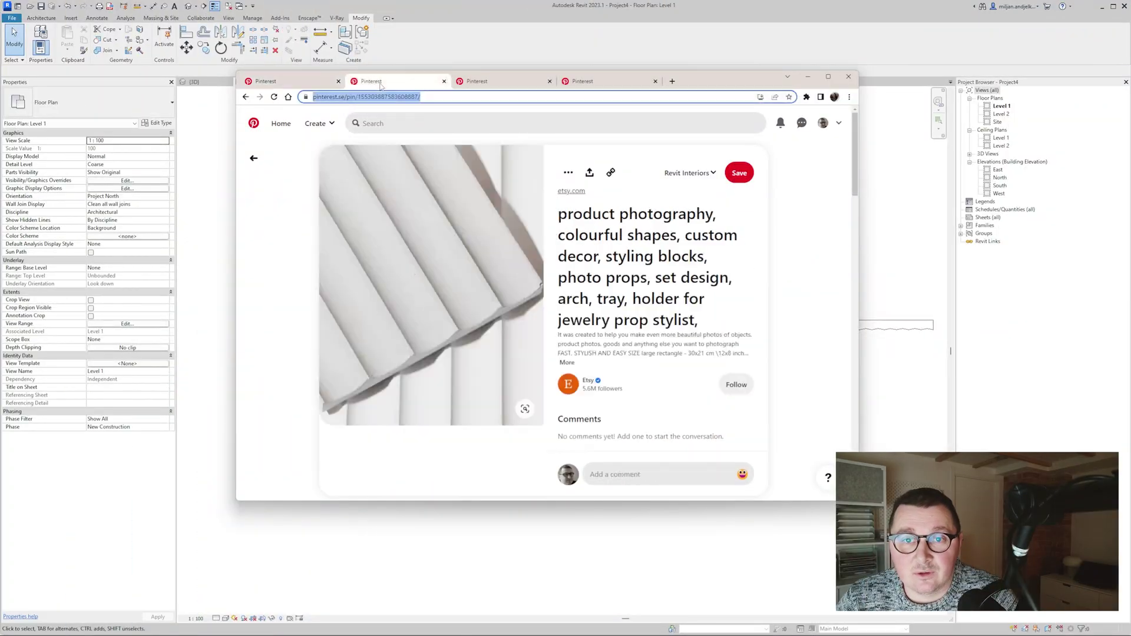
pyautogui.click(277, 81)
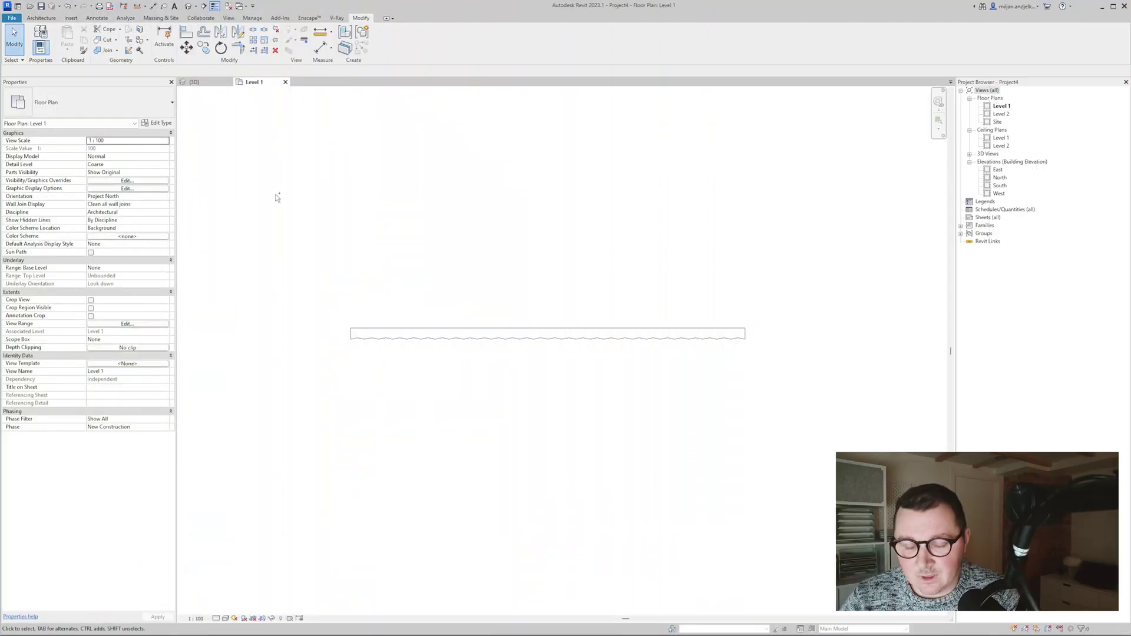
# Open the AIE_reveal 01 family in Revit and set its profile usage to Mullion.
pyautogui.hotkey('ctrl', 'o')
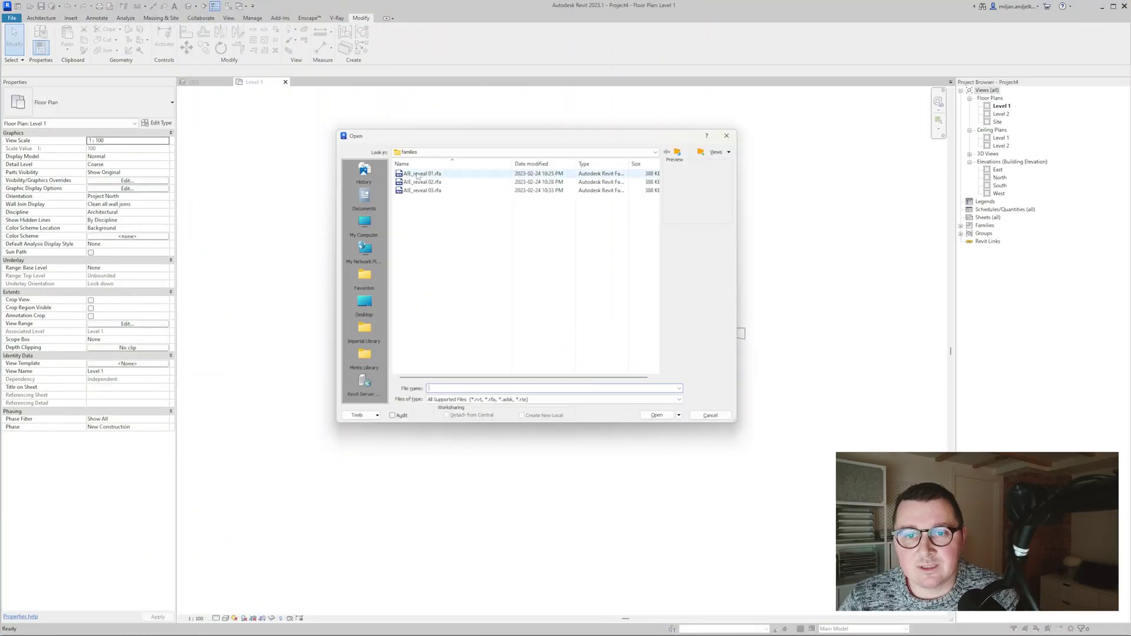
pyautogui.doubleClick(420, 174)
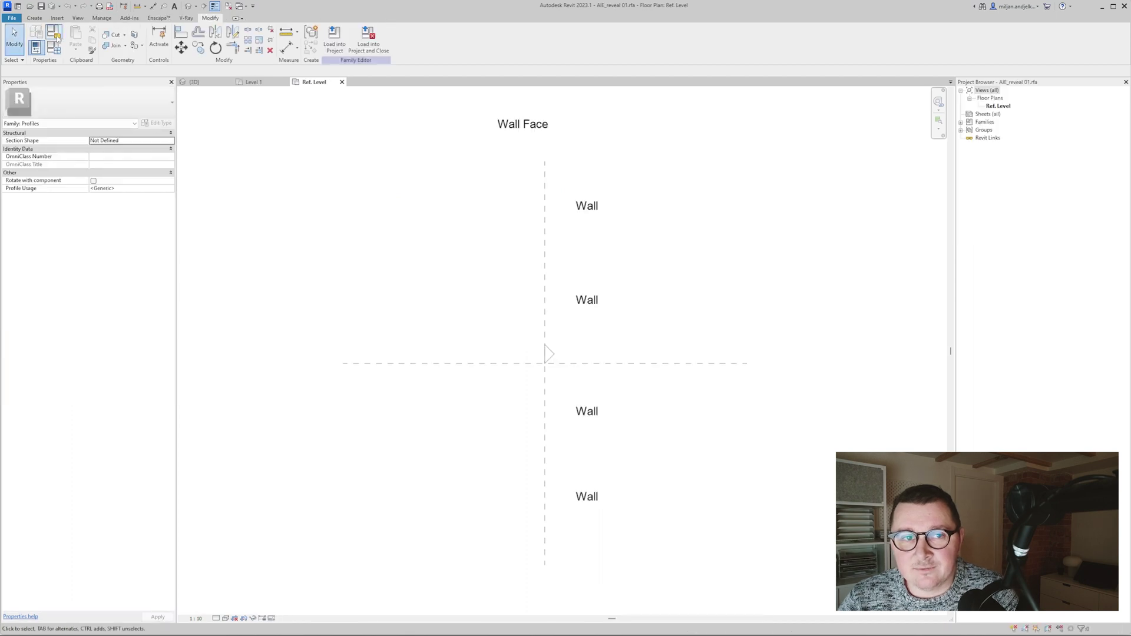
pyautogui.click(55, 34)
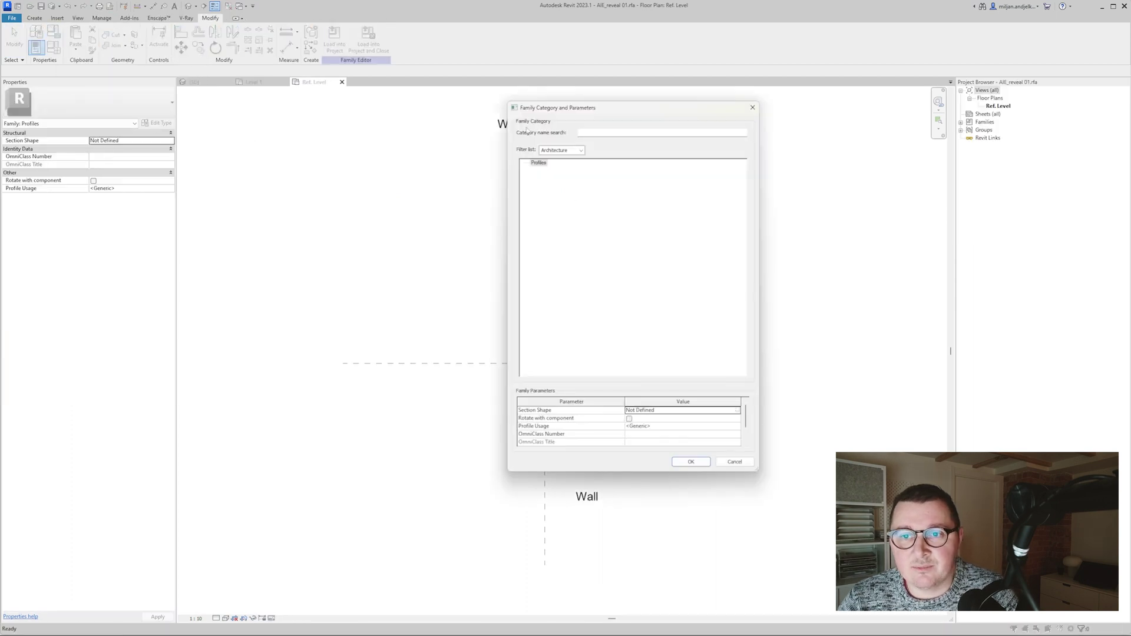
pyautogui.click(736, 427)
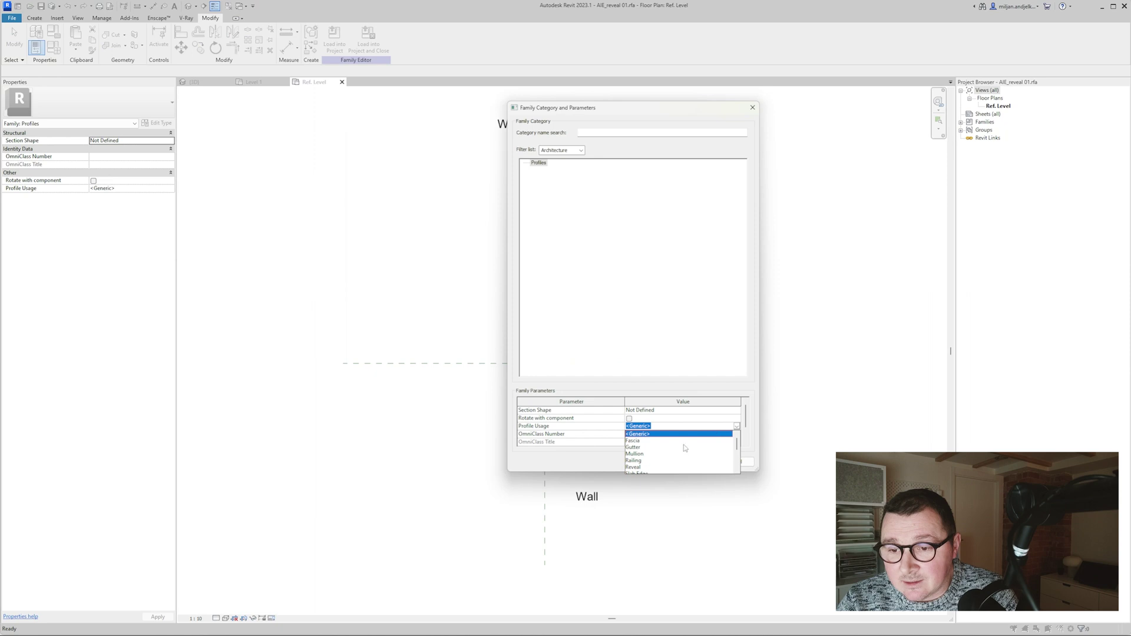
pyautogui.click(642, 454)
pyautogui.click(691, 463)
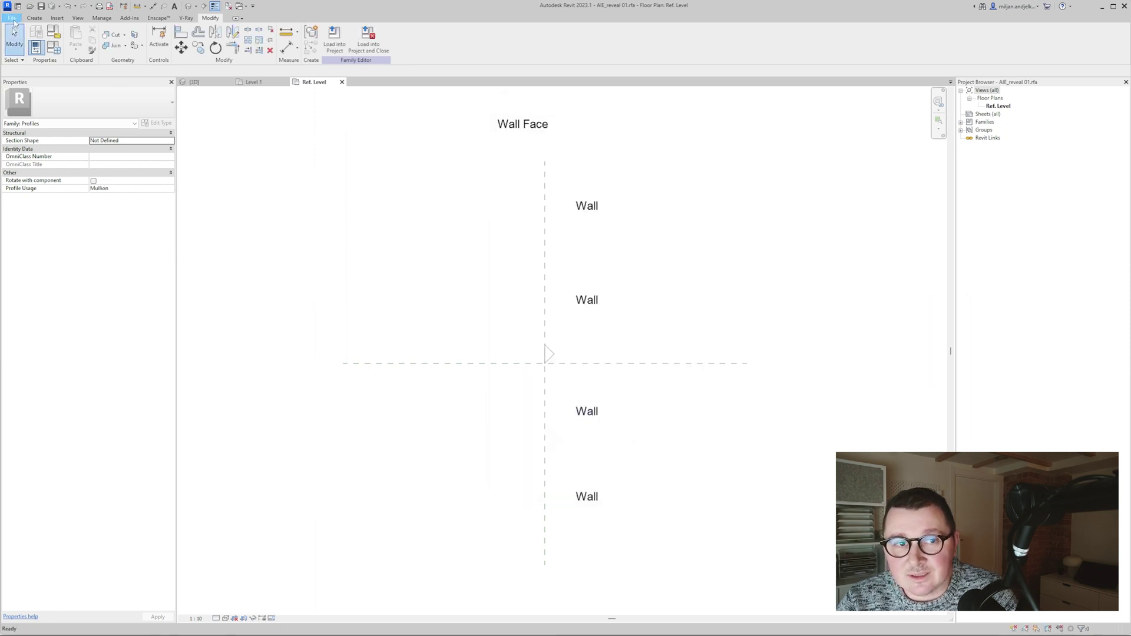
# Save the triangular profile family as AIE_mullion 01 and load it into the project.
pyautogui.click(11, 17)
pyautogui.moveTo(34, 121)
pyautogui.click(97, 117)
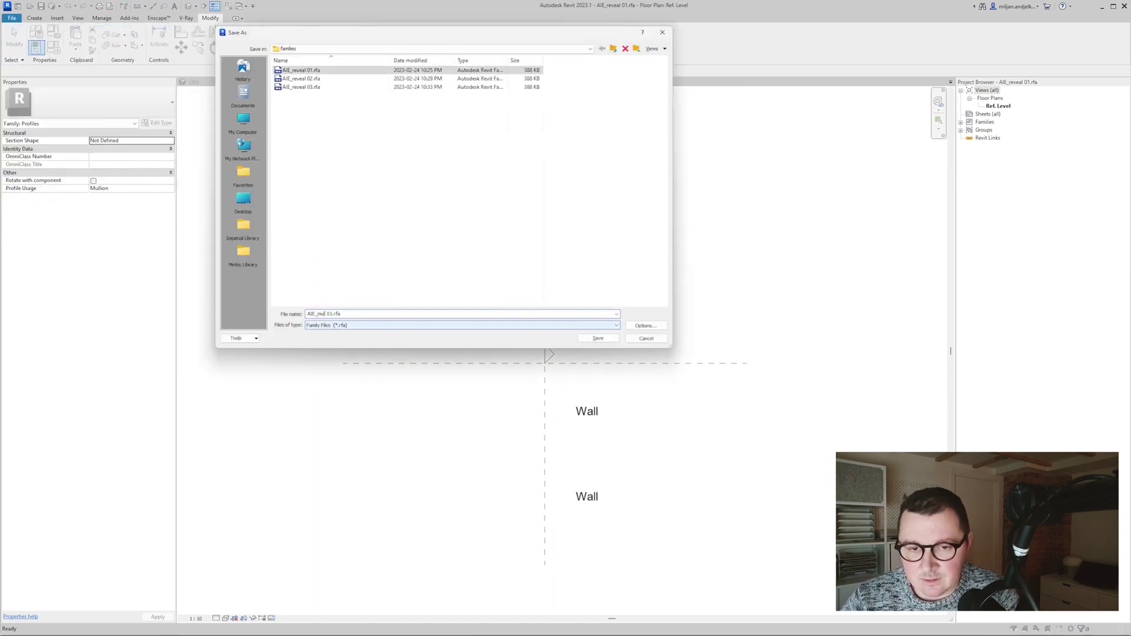
pyautogui.press('Return')
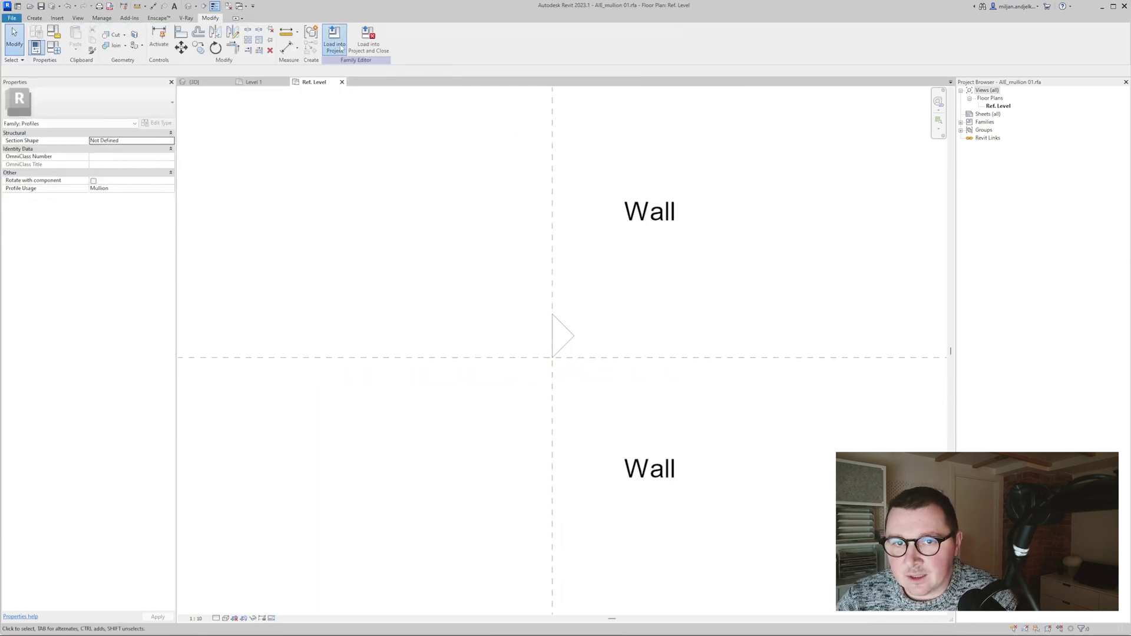
pyautogui.click(341, 49)
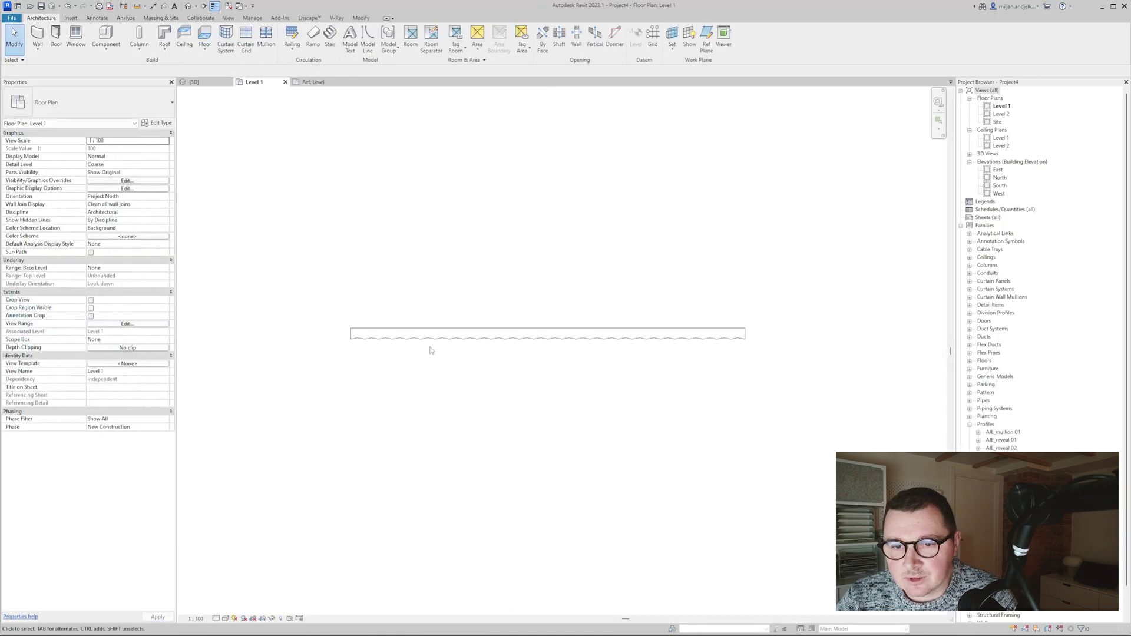
pyautogui.moveTo(408, 269); pyautogui.dragTo(373, 263, button='middle')
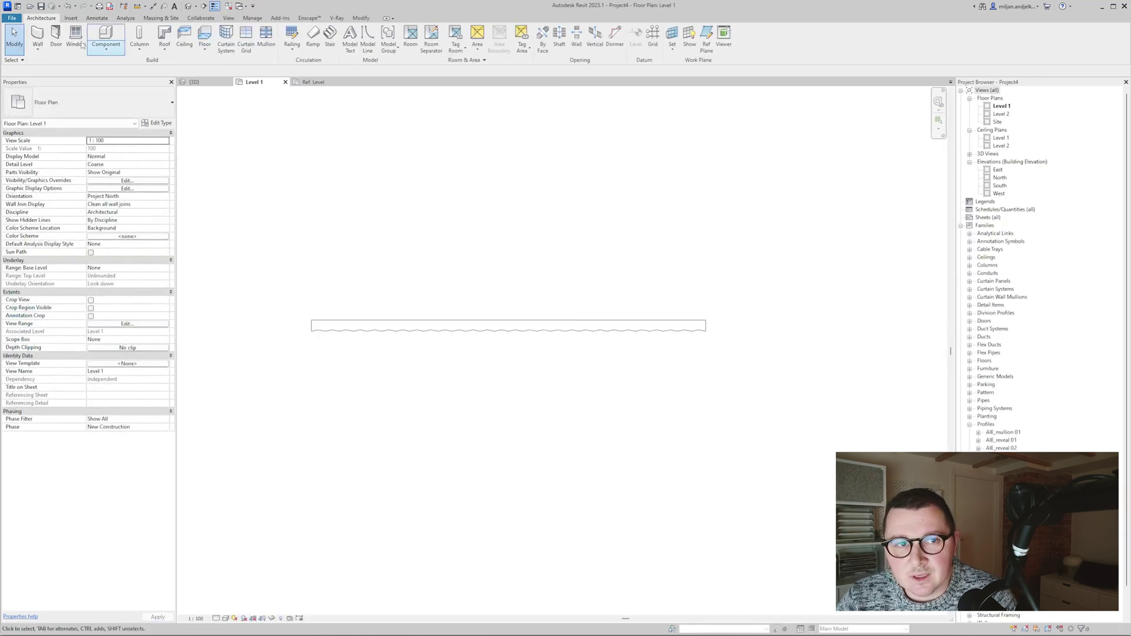
# Start a wall with the Curtain Wall type and duplicate that type as AIA CW 01.
pyautogui.click(38, 47)
pyautogui.click(56, 64)
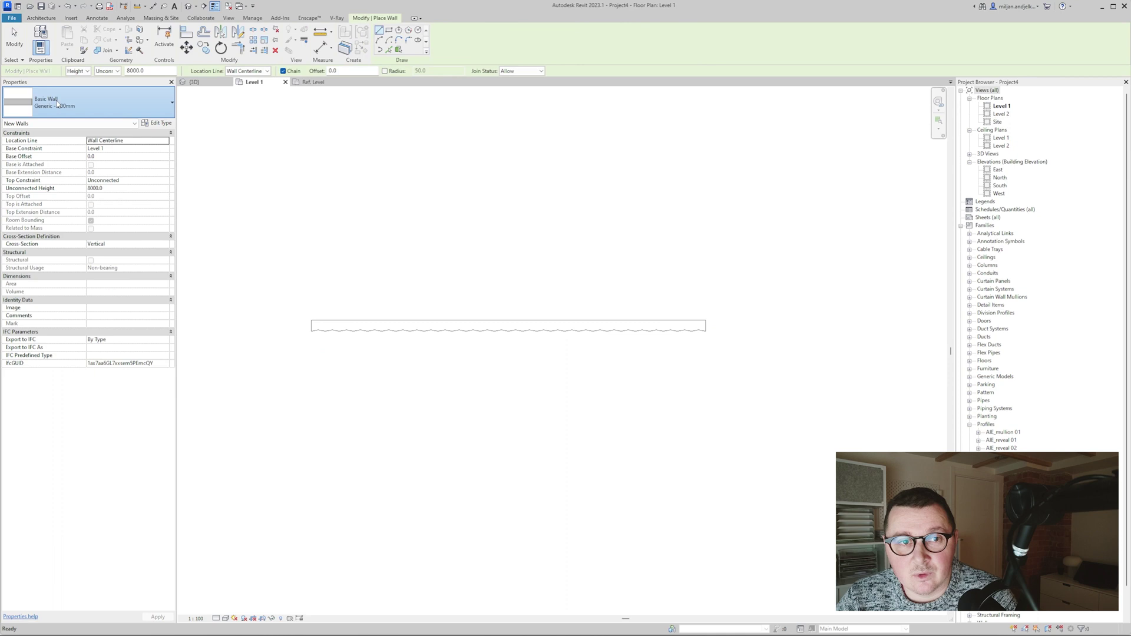
pyautogui.click(88, 103)
pyautogui.click(58, 501)
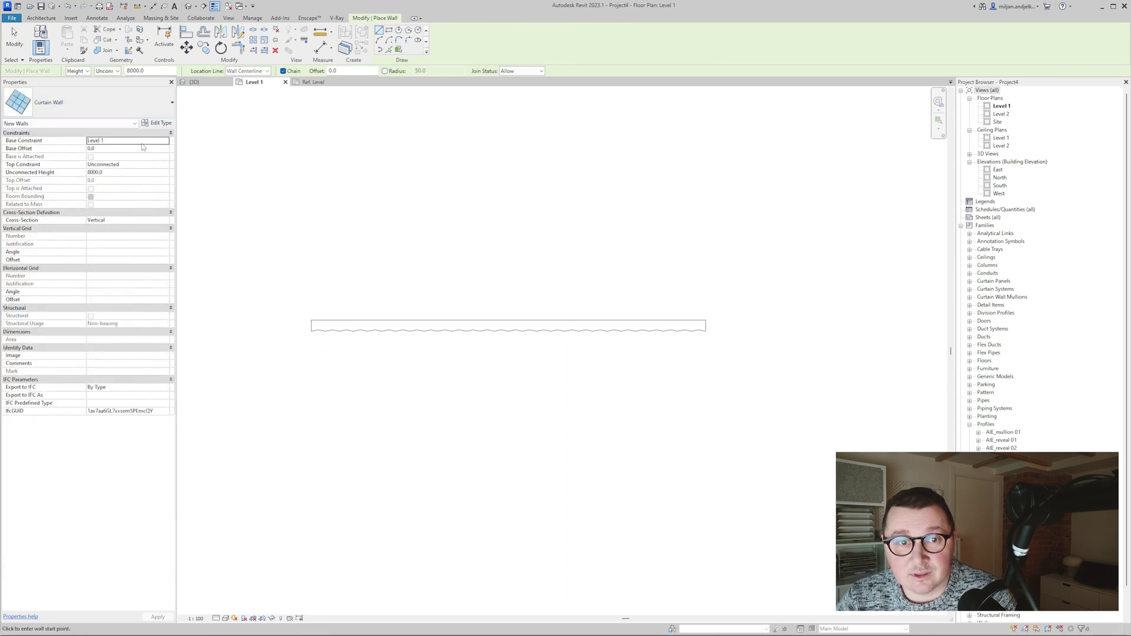
pyautogui.click(157, 122)
pyautogui.click(937, 104)
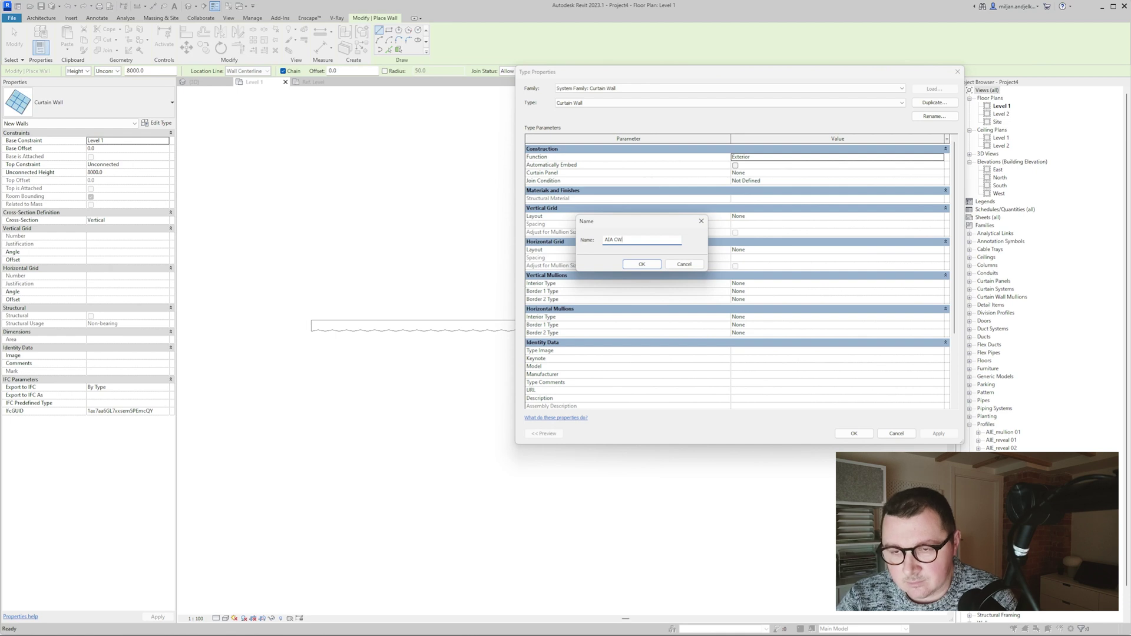
pyautogui.press('Return')
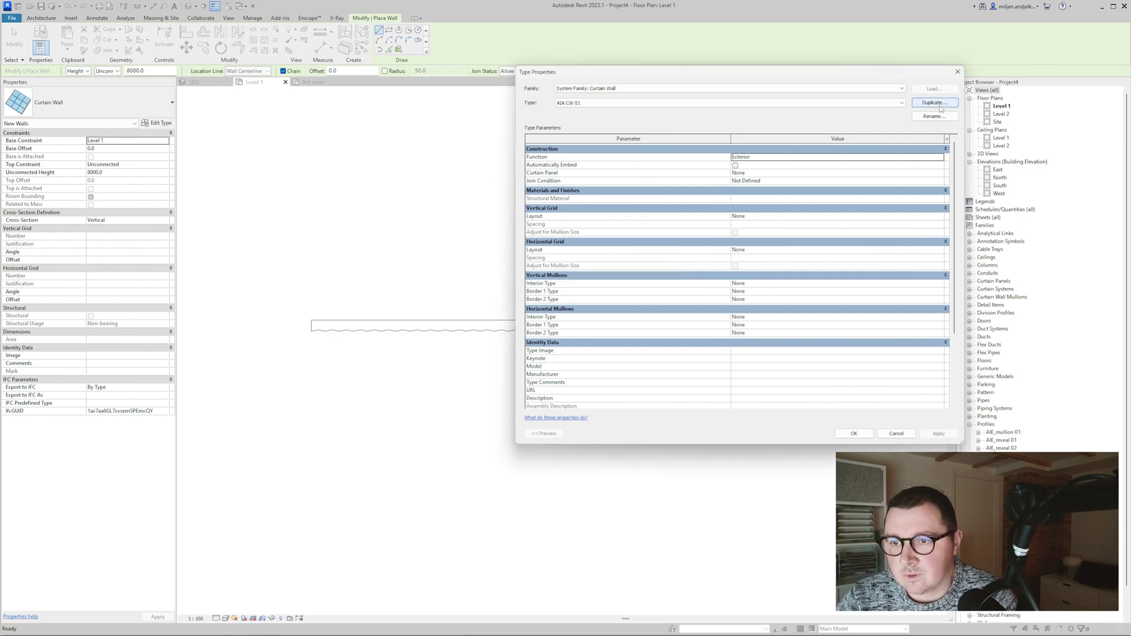
# Set the curtain panel to Empty System Panel : Empty and the vertical interior mullions to Rectangular Mullion : 30mm Square.
pyautogui.click(943, 174)
pyautogui.scroll(-3, 804, 219)
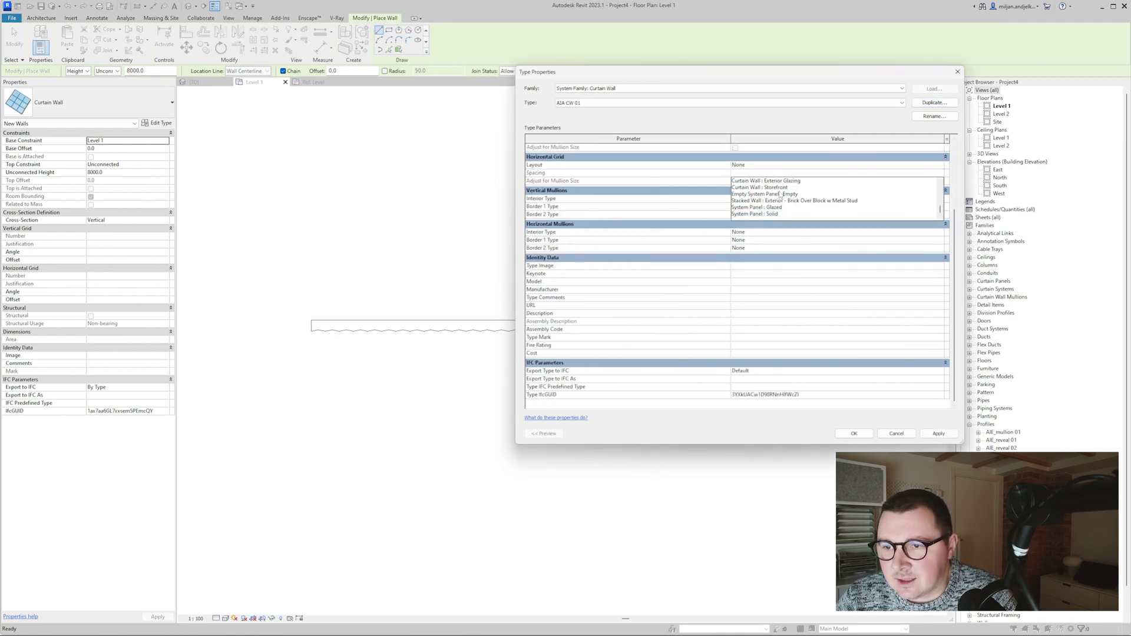
pyautogui.click(779, 192)
pyautogui.click(941, 199)
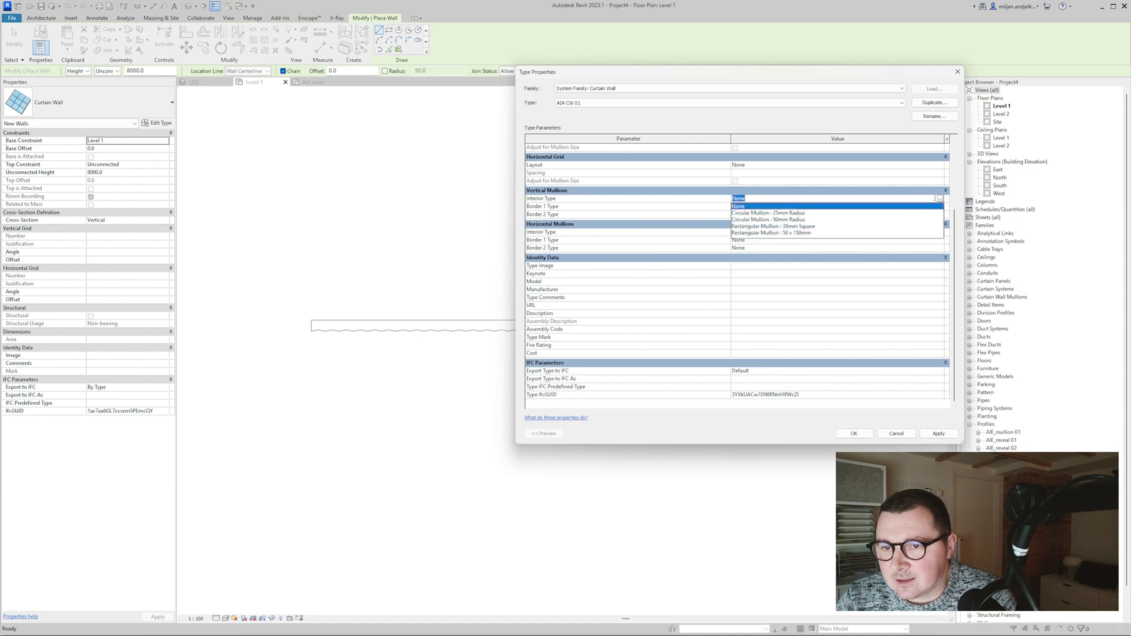
pyautogui.click(801, 226)
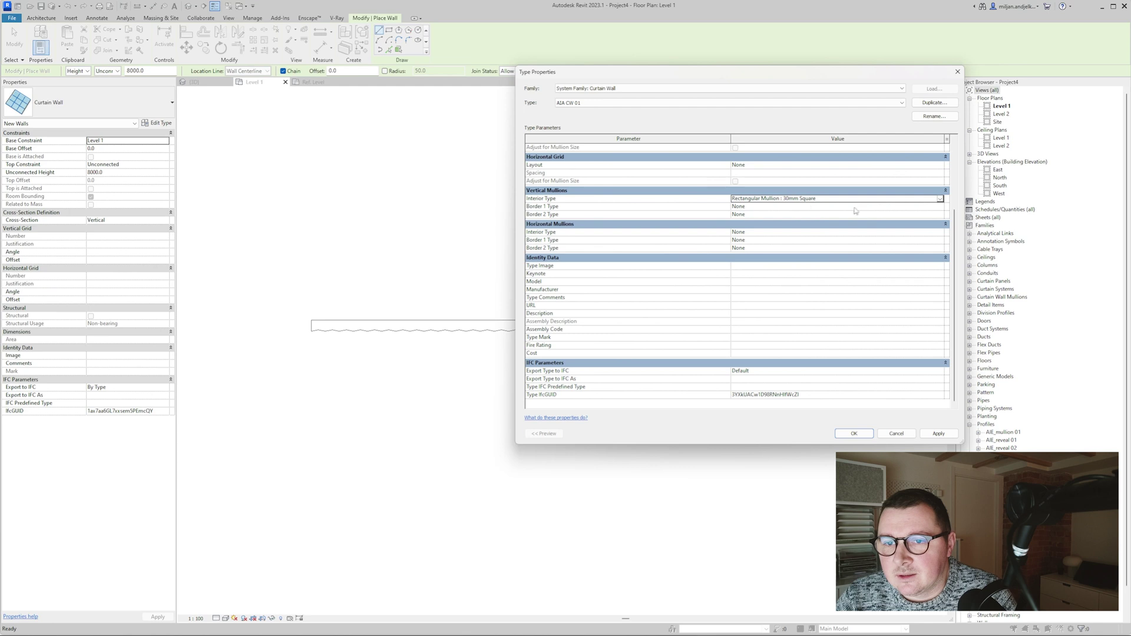
# Set the vertical grid layout to Fixed Distance with a spacing of 100 and accept the type settings.
pyautogui.scroll(4, 827, 215)
pyautogui.click(941, 216)
pyautogui.click(763, 232)
pyautogui.click(753, 224)
pyautogui.write('100')
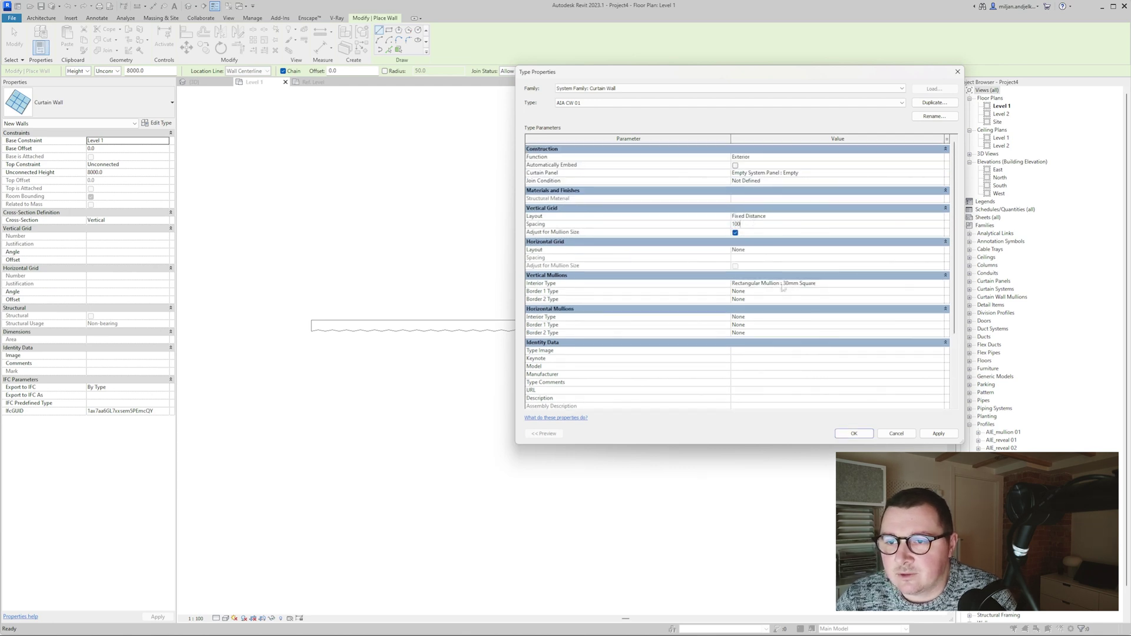
pyautogui.click(853, 433)
# Draw a horizontal curtain wall about 4000 mm long beyond the right end of the ribbed wall.
pyautogui.moveTo(743, 401); pyautogui.dragTo(609, 348, button='middle')
pyautogui.click(582, 320)
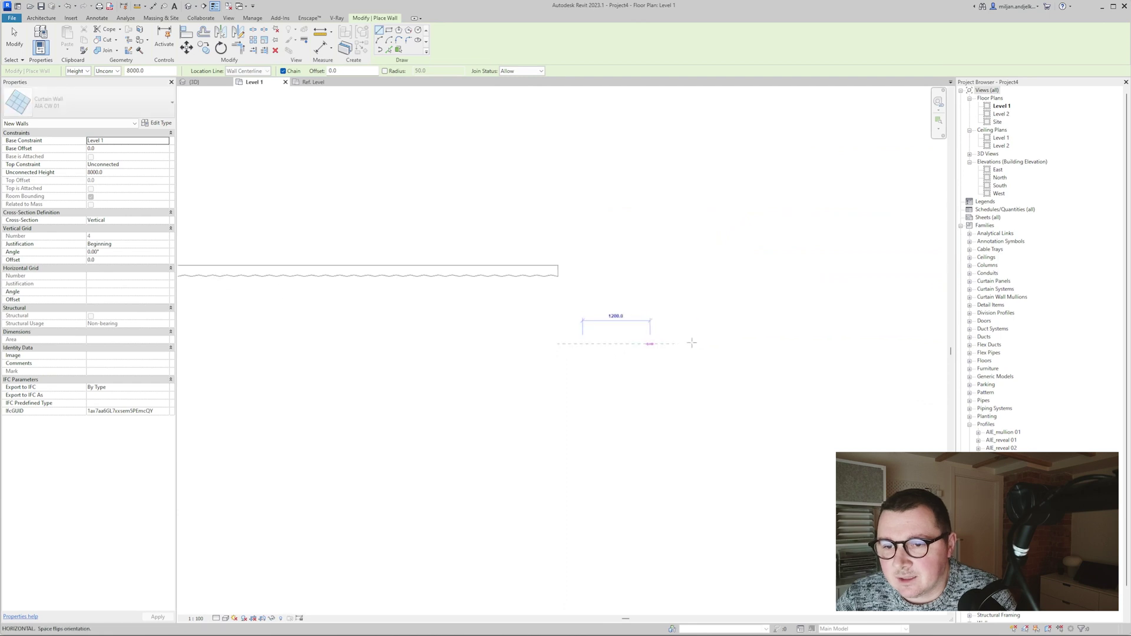
pyautogui.click(808, 344)
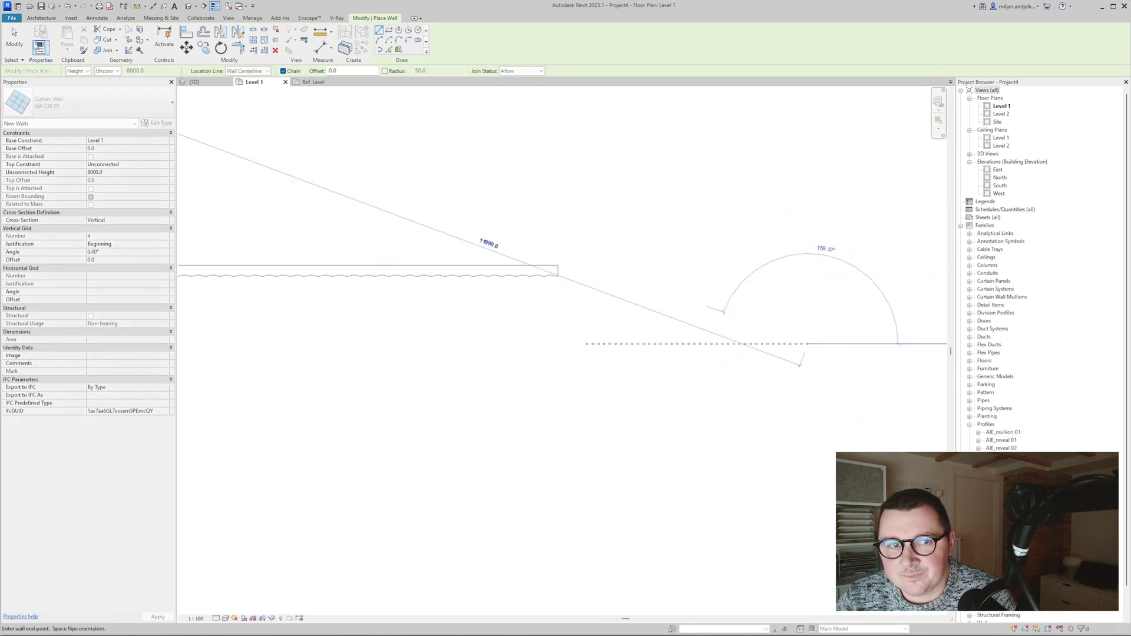
pyautogui.press('Escape')
pyautogui.press('Escape')
# Unpin the third mullion of the curtain wall and duplicate its type as AIE mullion 01.
pyautogui.scroll(3, 623, 354)
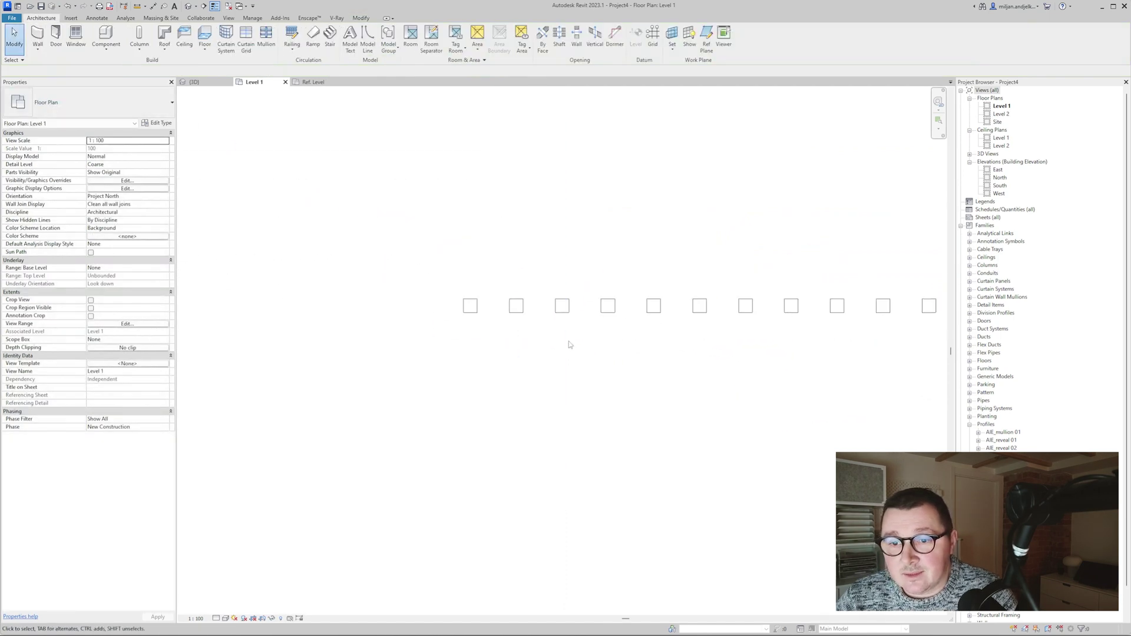
pyautogui.click(561, 311)
pyautogui.click(585, 283)
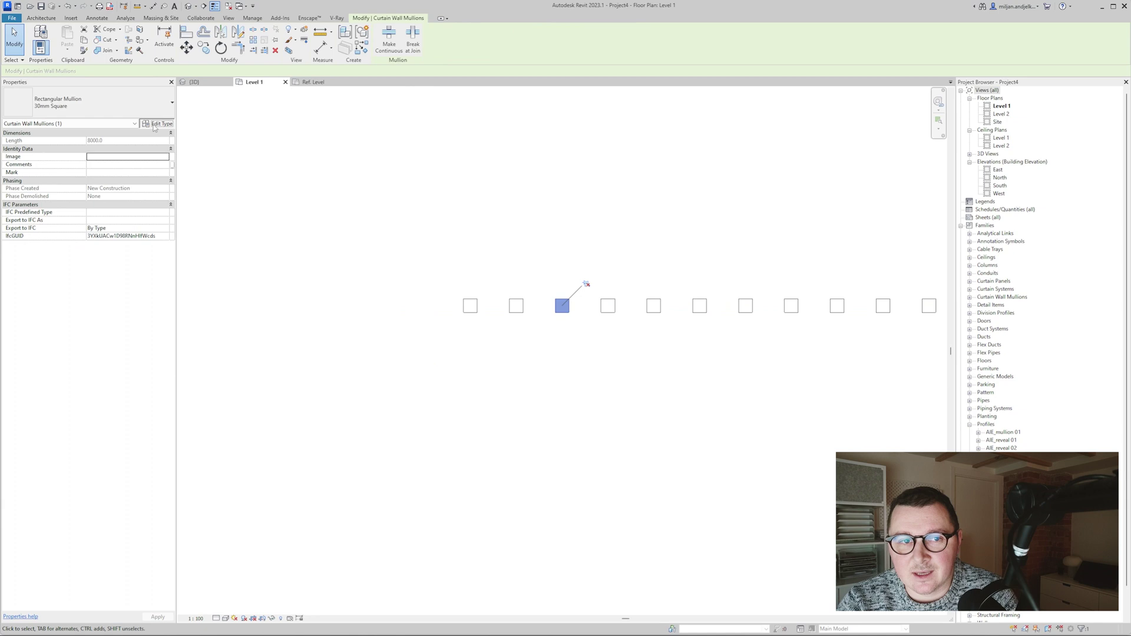
pyautogui.click(157, 124)
pyautogui.click(934, 103)
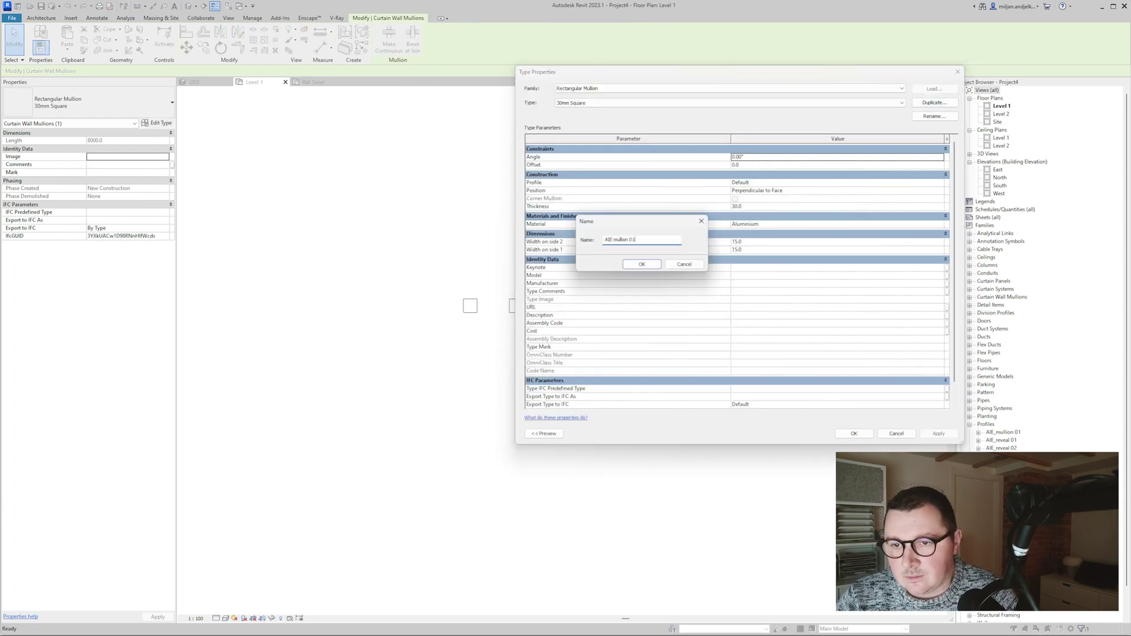
pyautogui.write('AIE mullion 01')
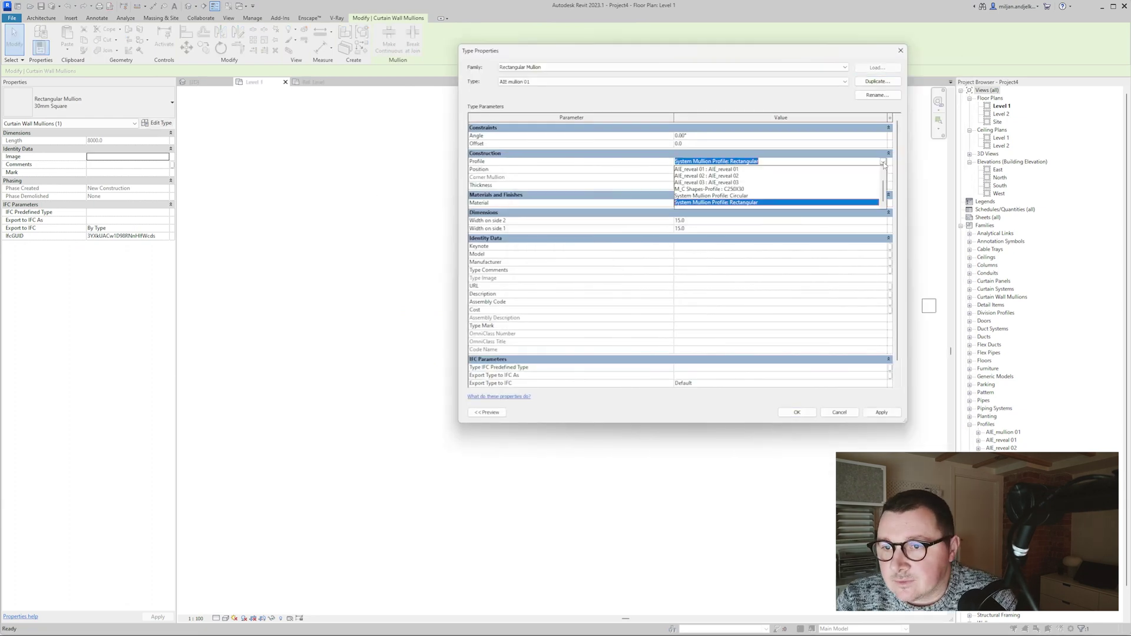
# Set the profile of the AIE mullion 01 type to AIE_mullion 01 : AIE_mullion 01 and apply it.
pyautogui.click(742, 202)
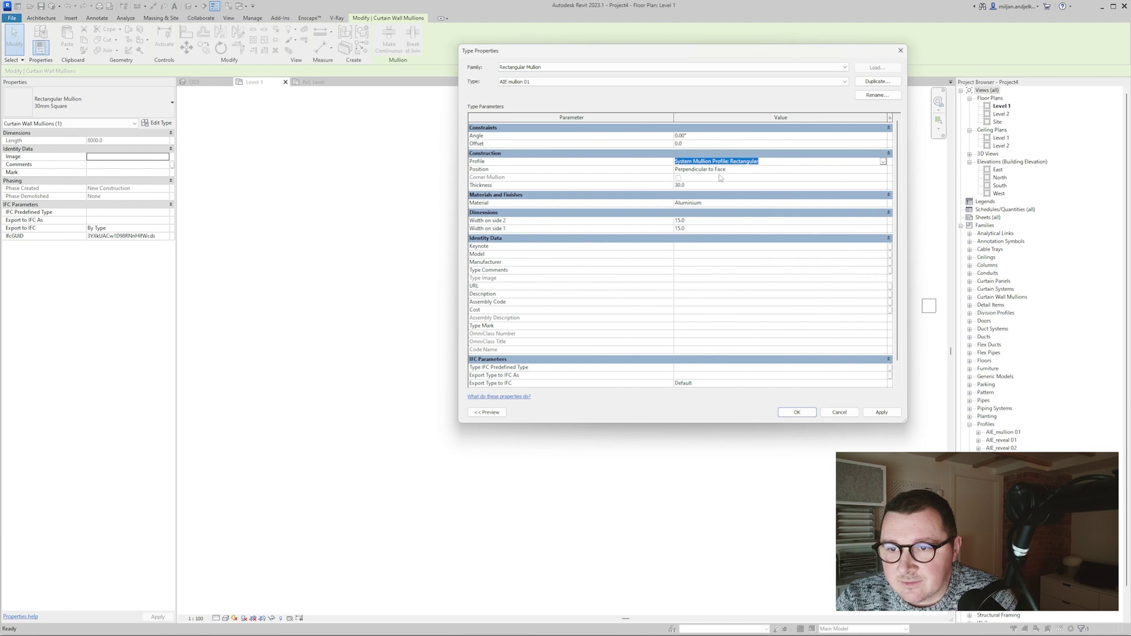
pyautogui.click(883, 162)
pyautogui.scroll(2, 753, 192)
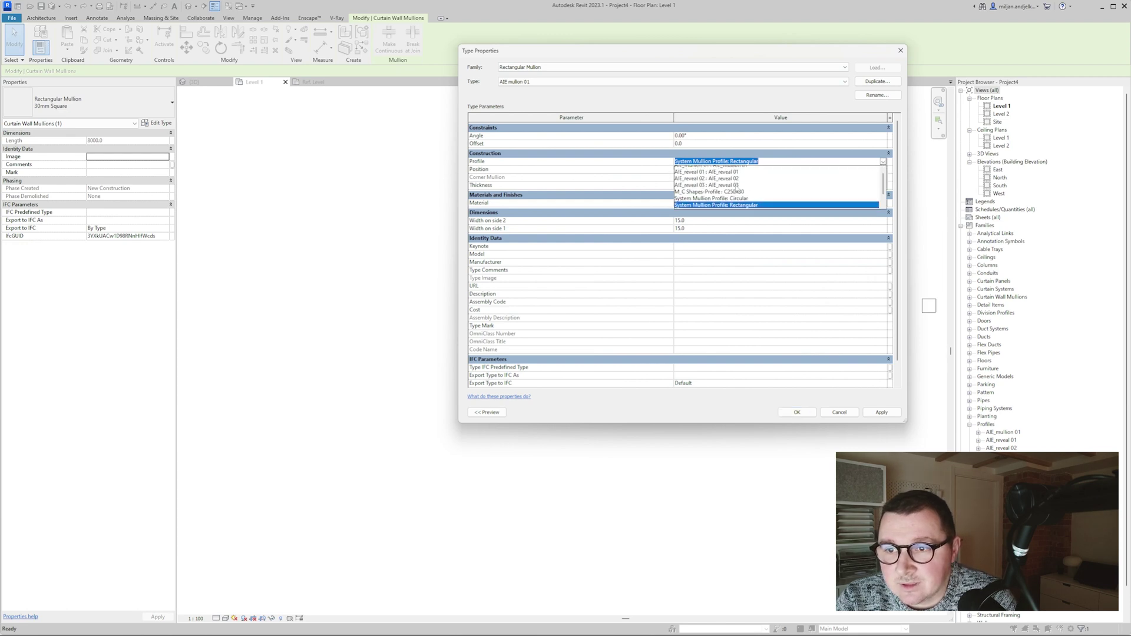
pyautogui.click(728, 176)
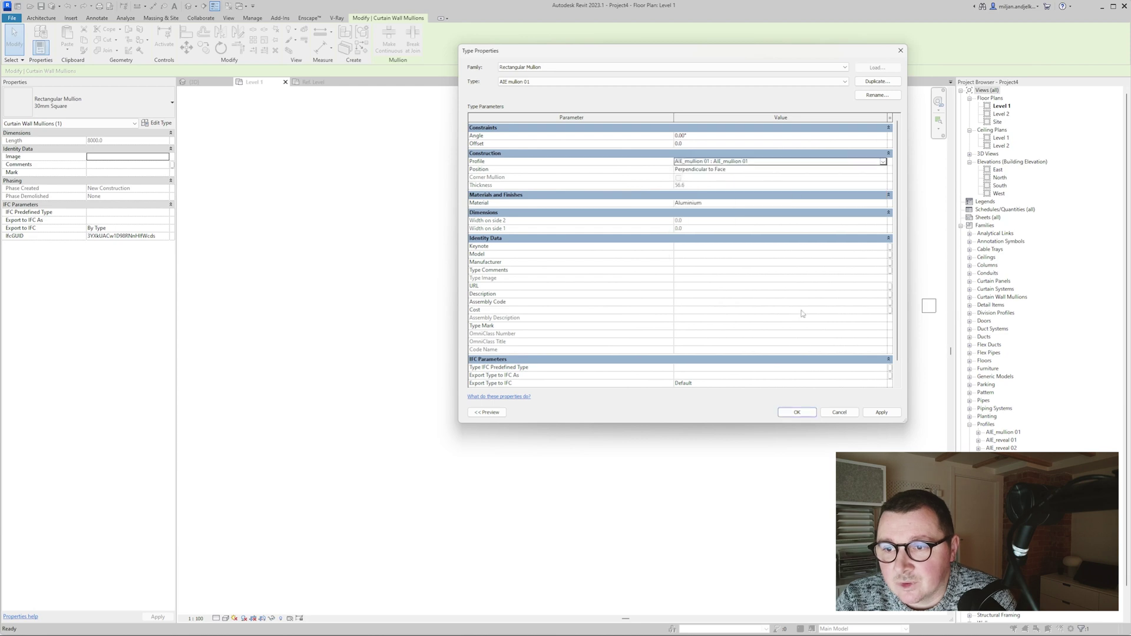
pyautogui.click(798, 412)
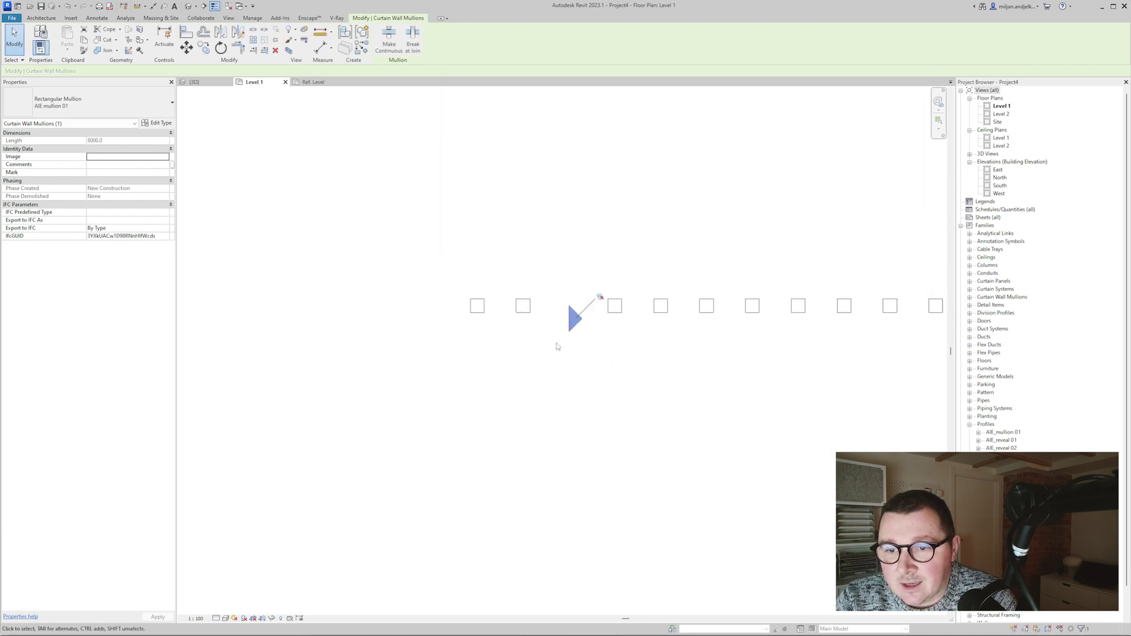
pyautogui.scroll(1, 565, 302)
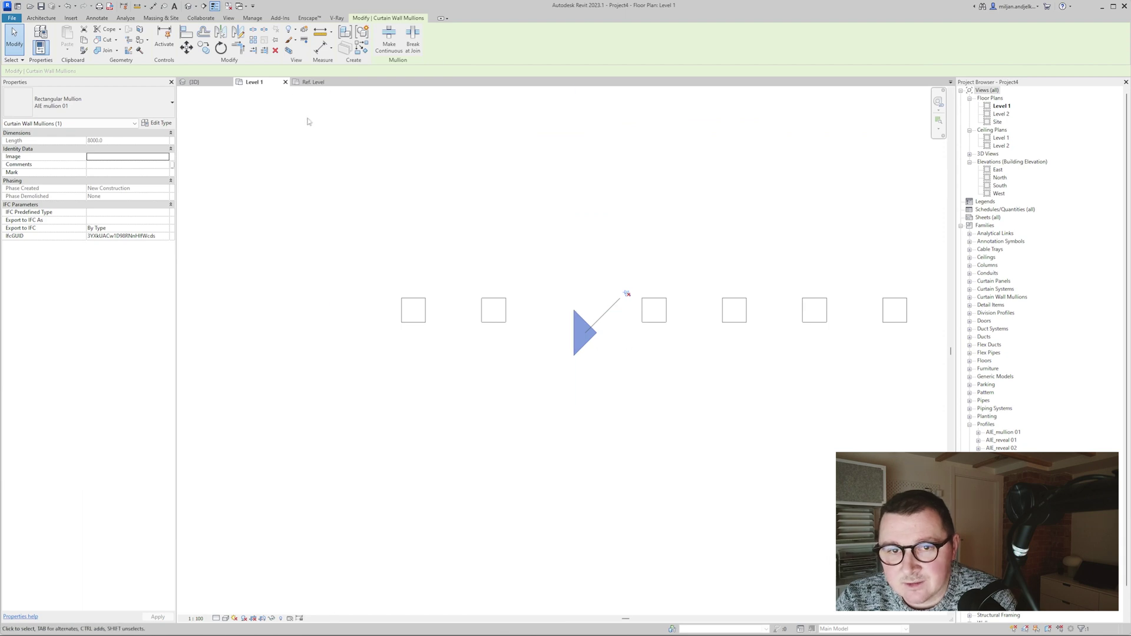
# Rotate the triangular profile 90° clockwise in the AIE_mullion 01 family and reload it into the project.
pyautogui.click(313, 82)
pyautogui.moveTo(516, 294); pyautogui.dragTo(609, 383)
pyautogui.press('r')
pyautogui.press('o')
pyautogui.press('space')
pyautogui.click(590, 250)
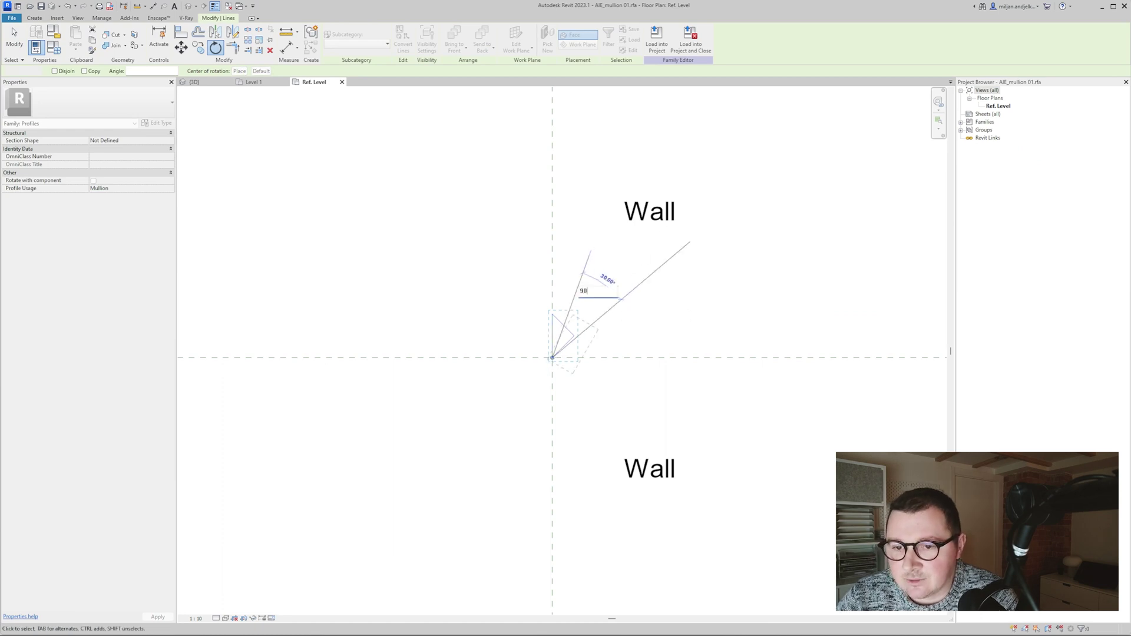
pyautogui.write('90')
pyautogui.press('Return')
pyautogui.press('Escape')
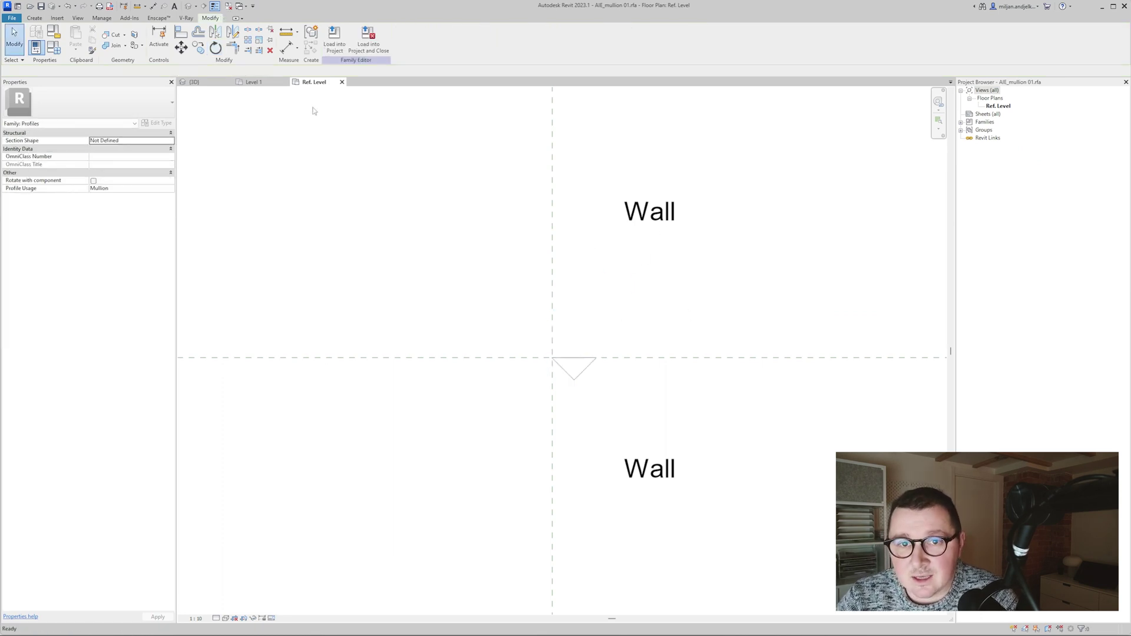
pyautogui.click(334, 38)
pyautogui.click(861, 172)
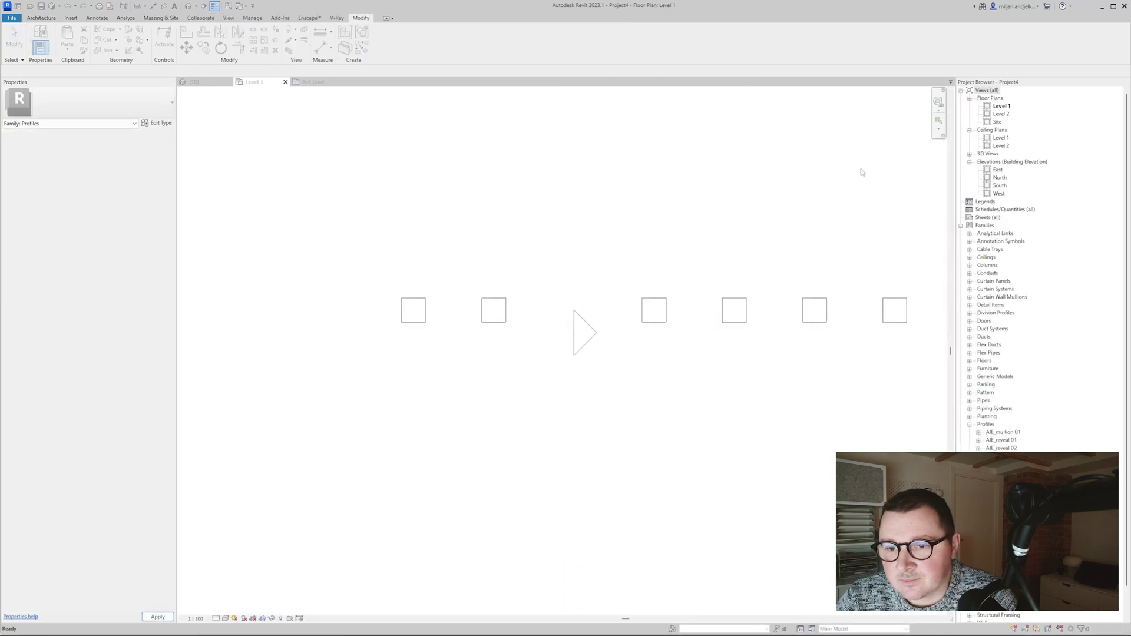
# Flip the curtain wall so the triangle points down in plan, and pin the modified mullion again.
pyautogui.moveTo(664, 341); pyautogui.dragTo(585, 320, button='middle')
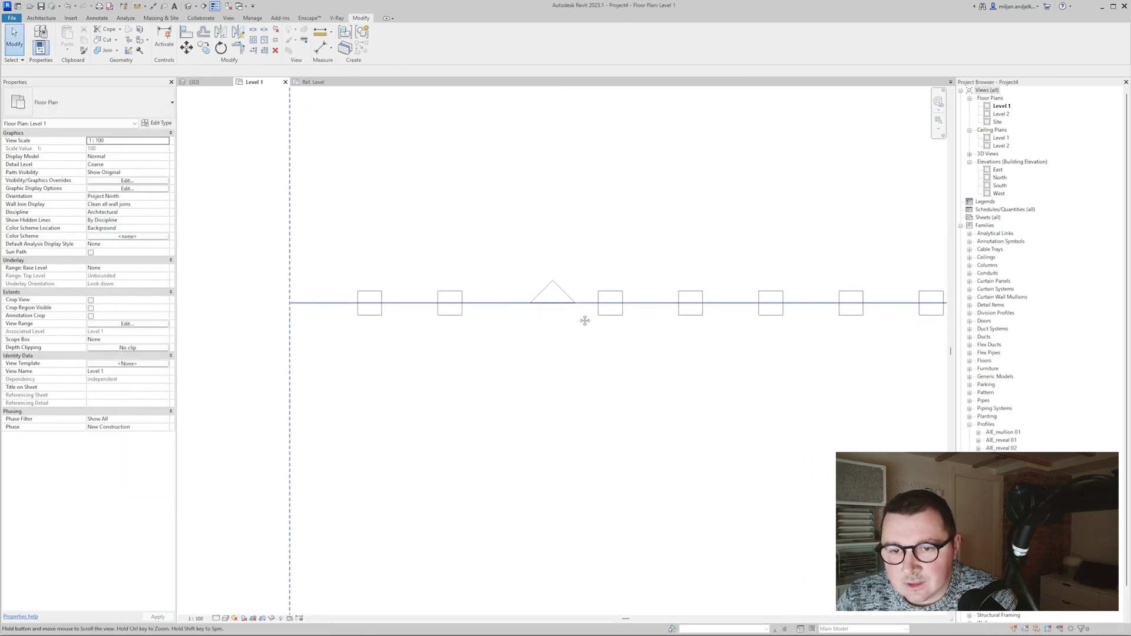
pyautogui.click(500, 303)
pyautogui.press('space')
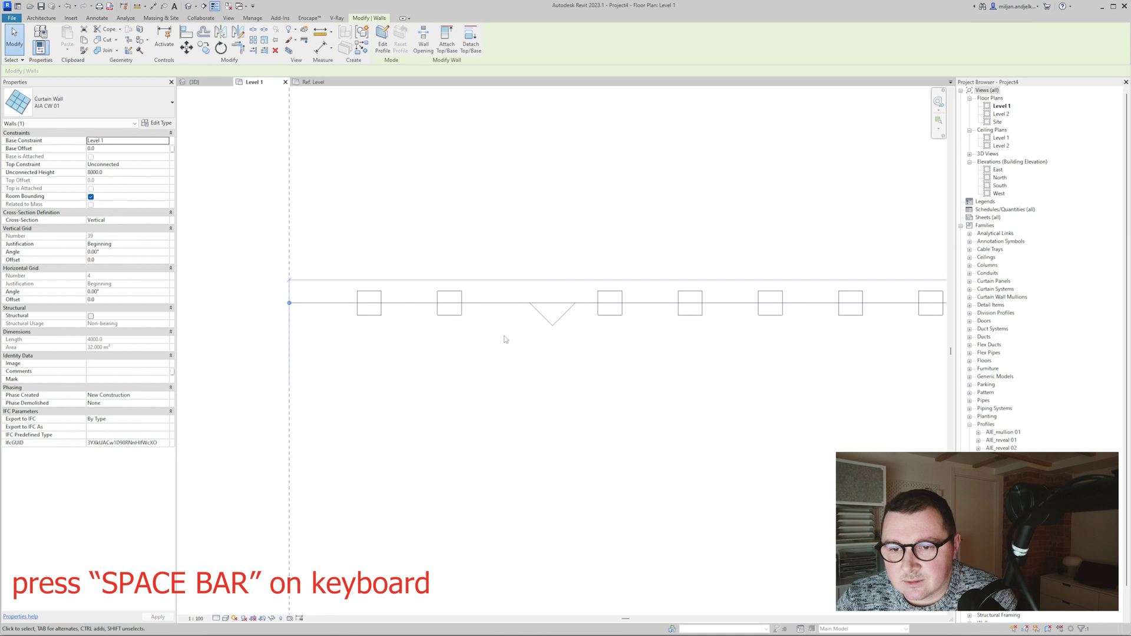
pyautogui.click(572, 300)
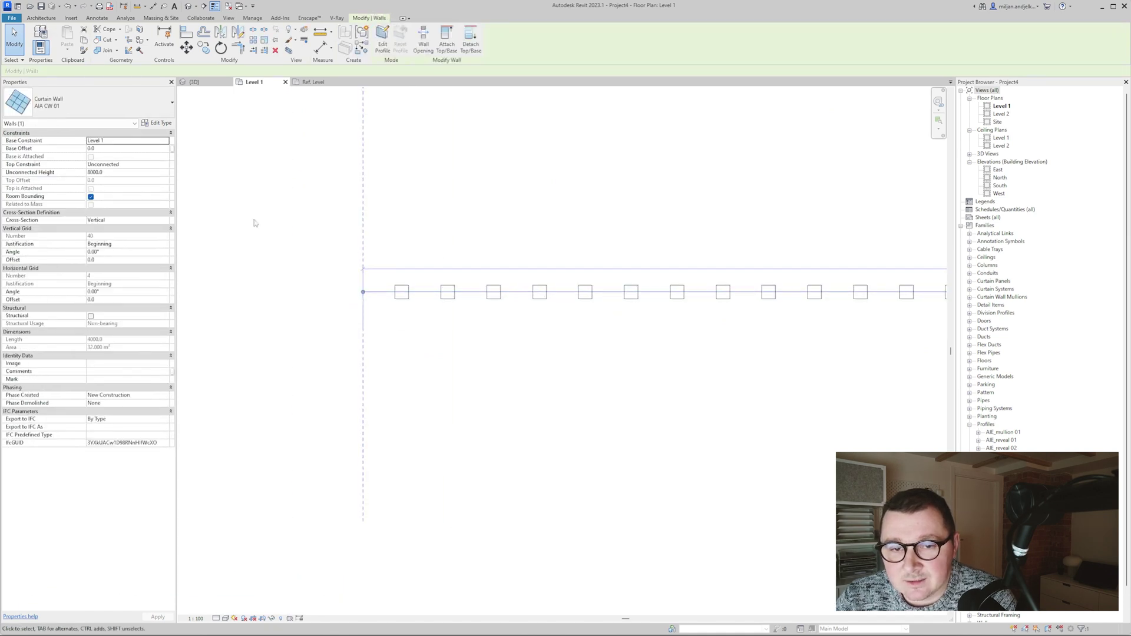
# Set the vertical interior mullion type of AIA CW 01 to Rectangular Mullion : AIE mullion 01.
pyautogui.click(160, 124)
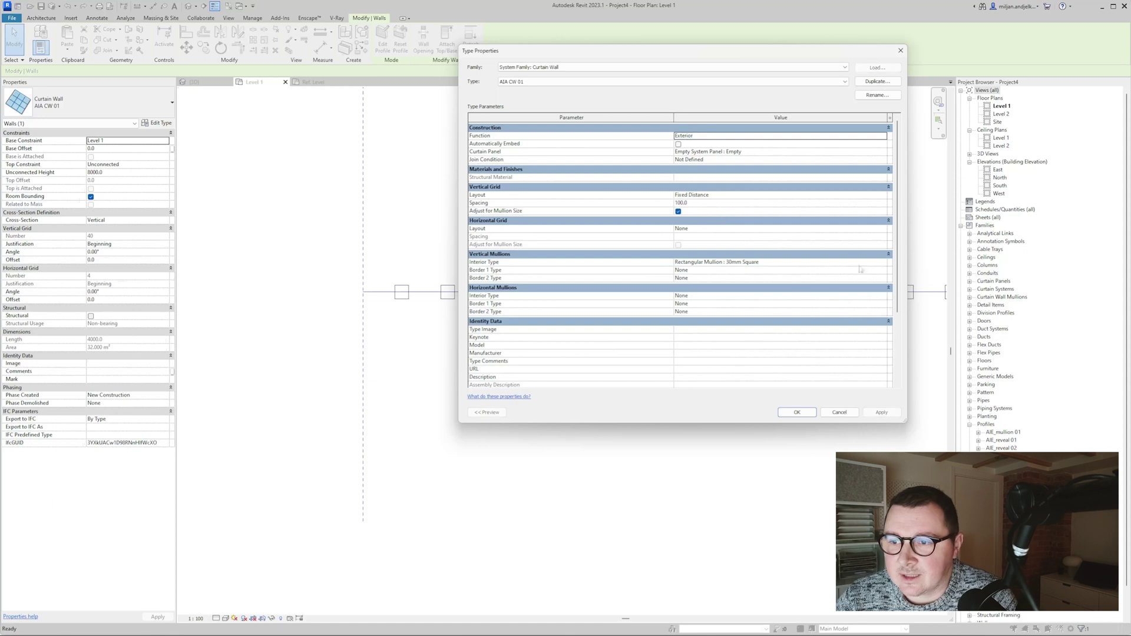
pyautogui.click(887, 263)
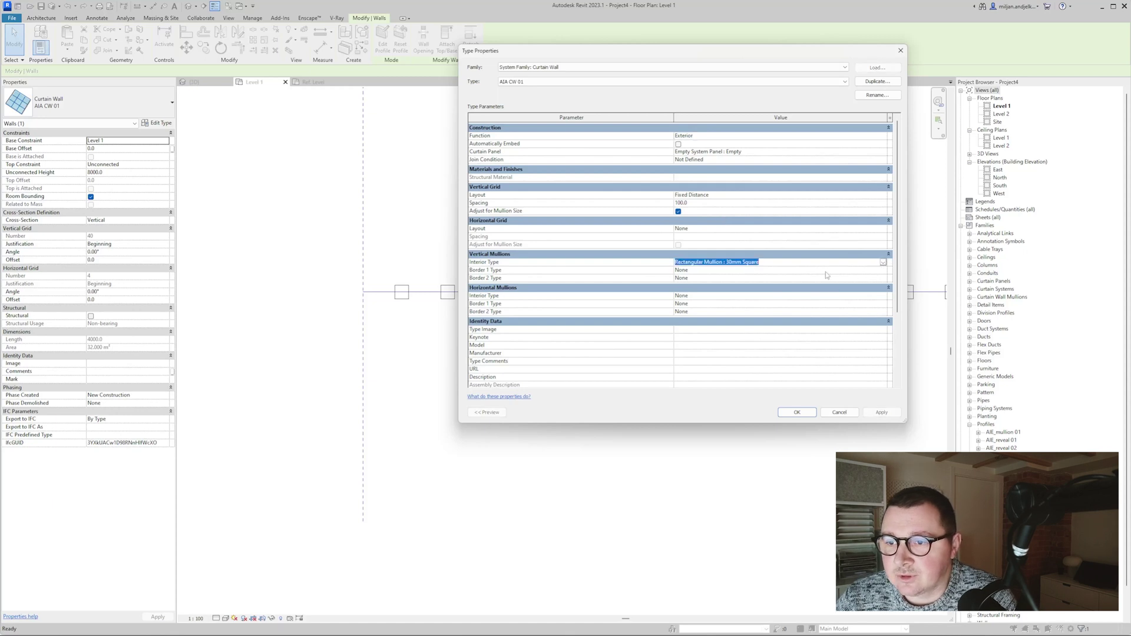
pyautogui.click(883, 263)
pyautogui.click(750, 303)
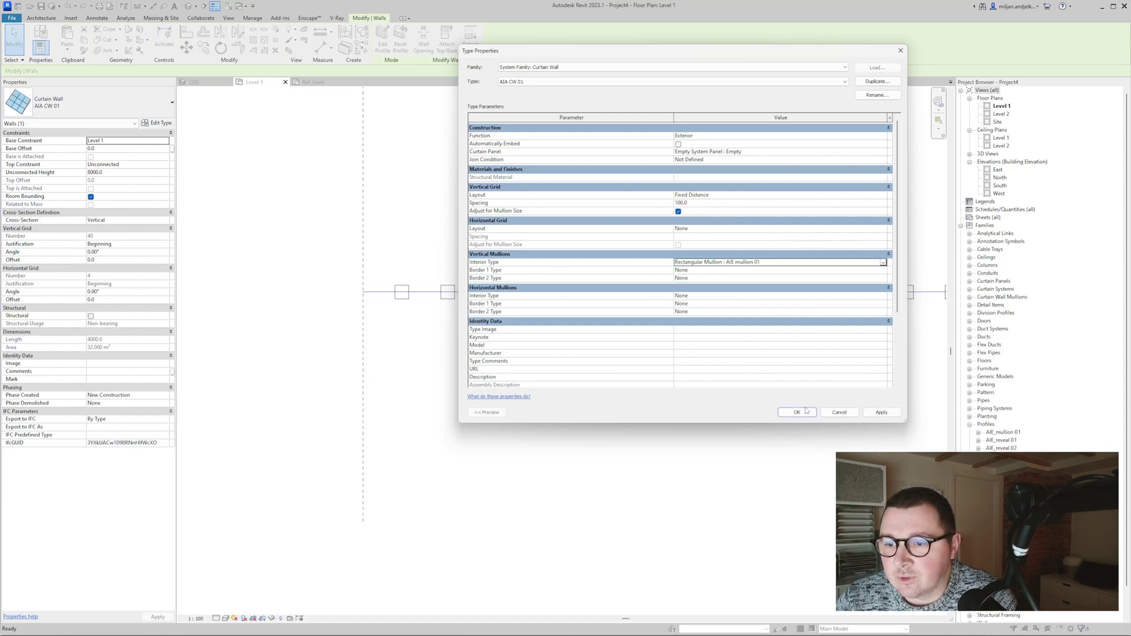
pyautogui.click(797, 412)
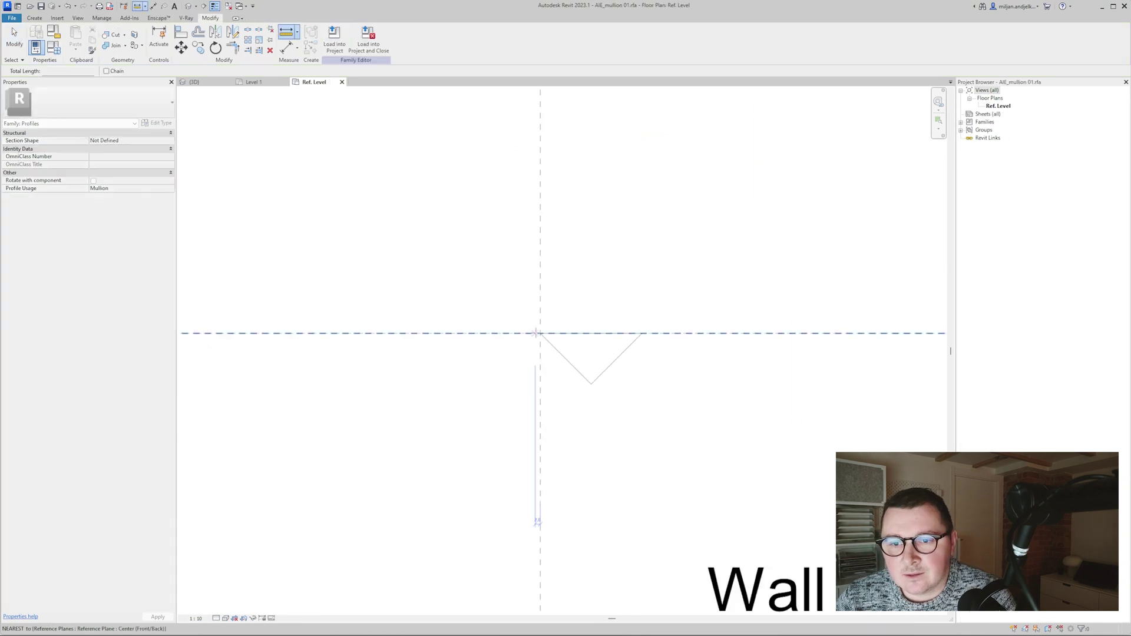
# Measure the triangle's long edge in the AIE_mullion 01 family.
pyautogui.click(539, 334)
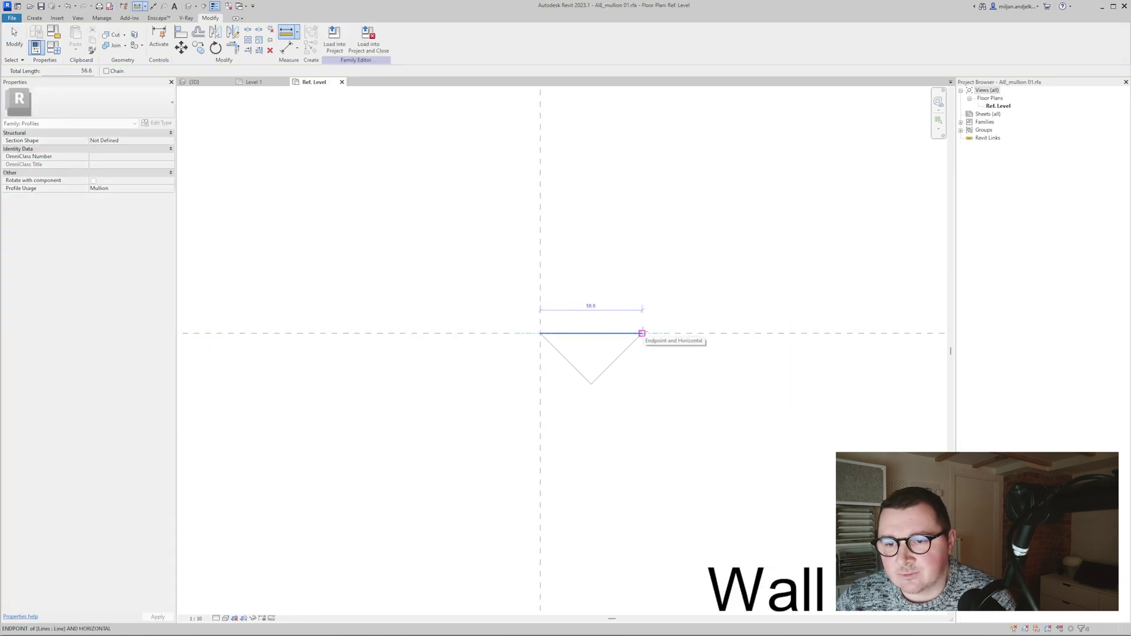
pyautogui.click(643, 334)
pyautogui.press('Escape')
pyautogui.press('Escape')
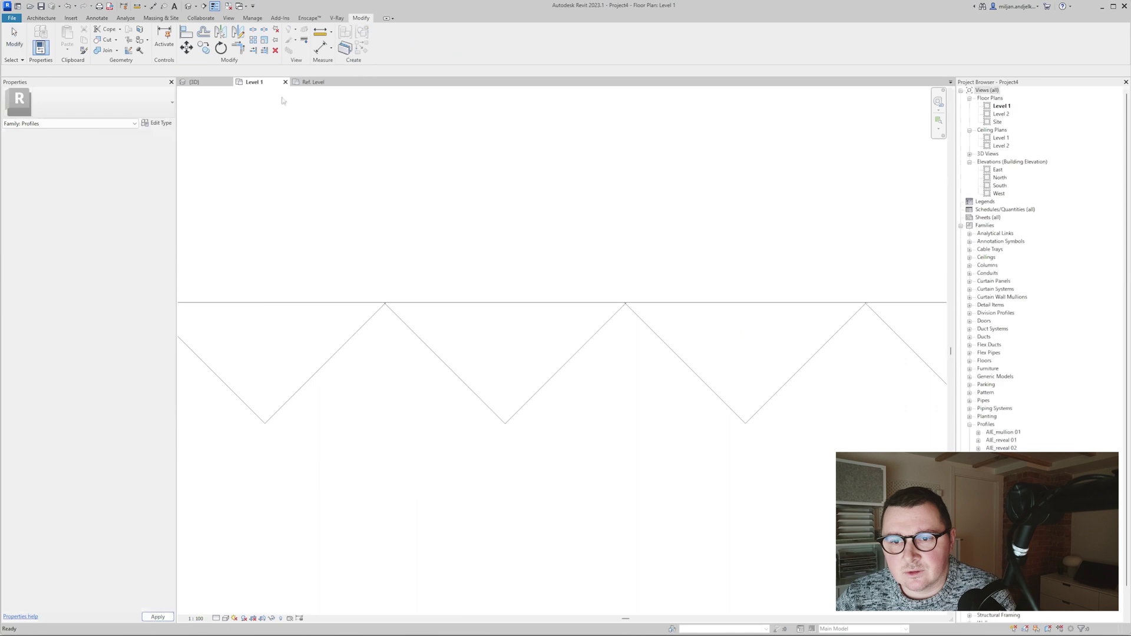
# Set the vertical grid spacing of the AIA CW 01 curtain wall type to 56.6 in the Level 1 project view.
pyautogui.click(578, 353)
pyautogui.press('Escape')
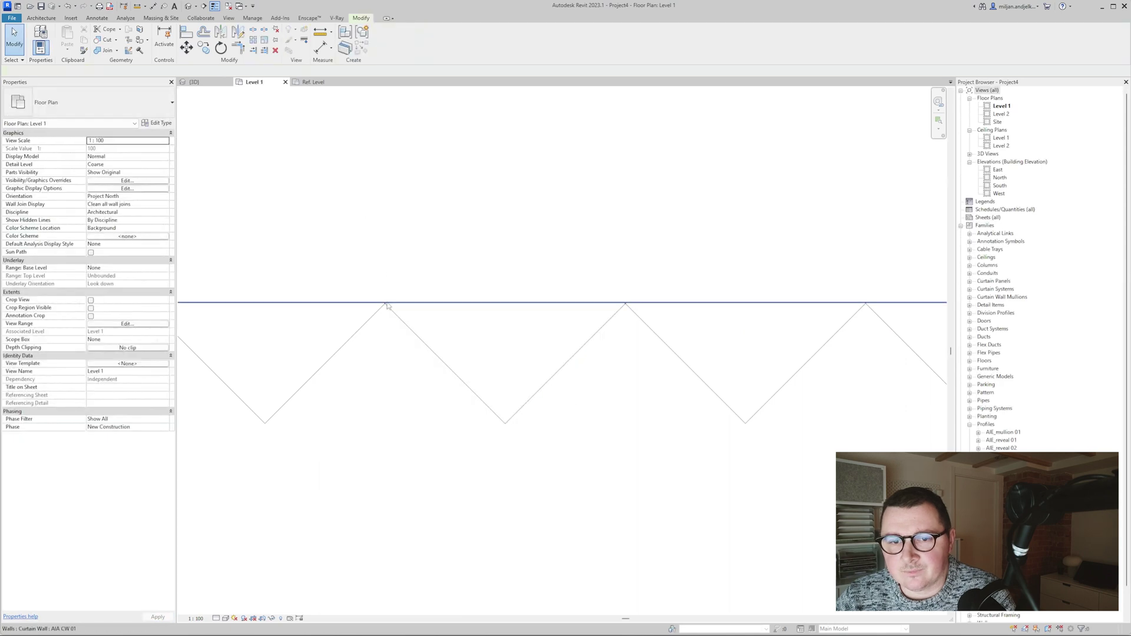
pyautogui.click(384, 303)
pyautogui.click(158, 123)
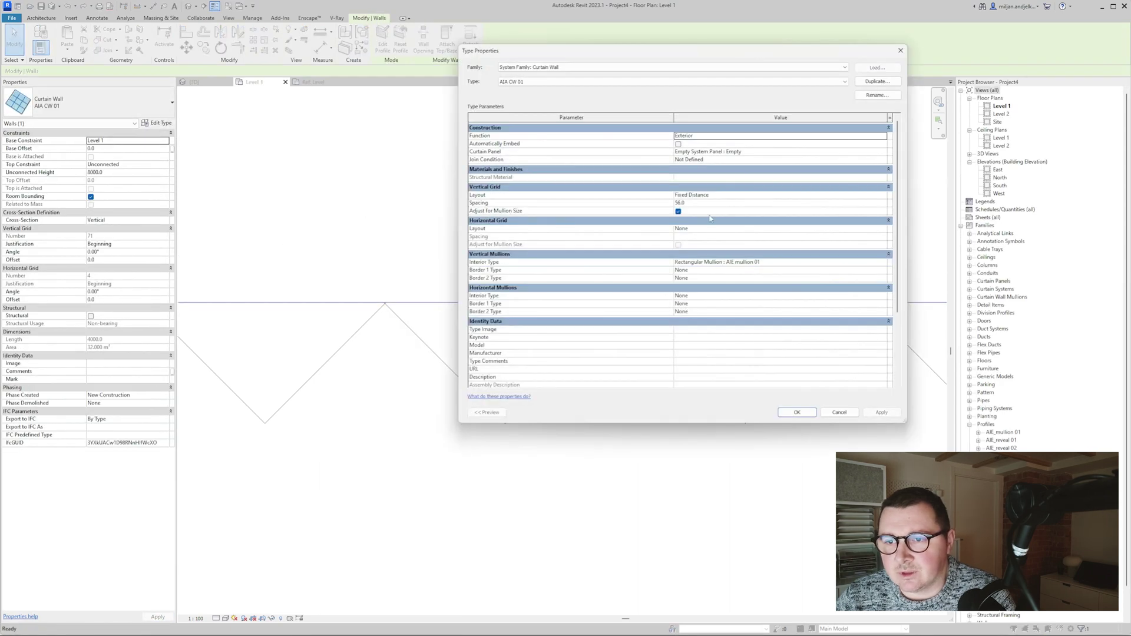
pyautogui.click(696, 202)
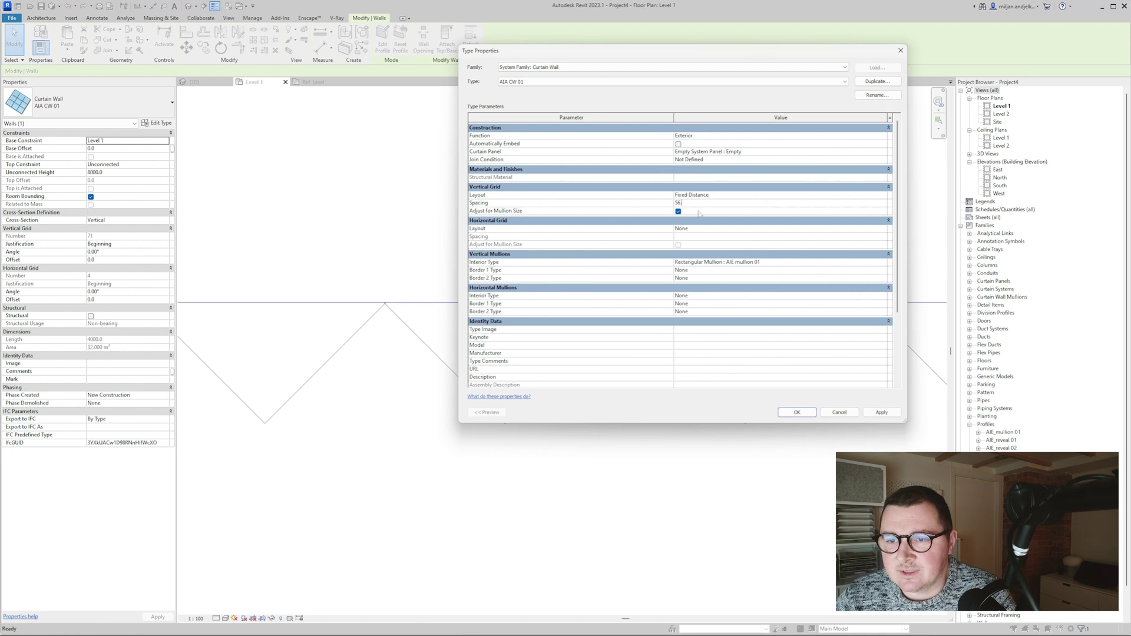
pyautogui.write('56.6')
pyautogui.click(797, 412)
pyautogui.press('Escape')
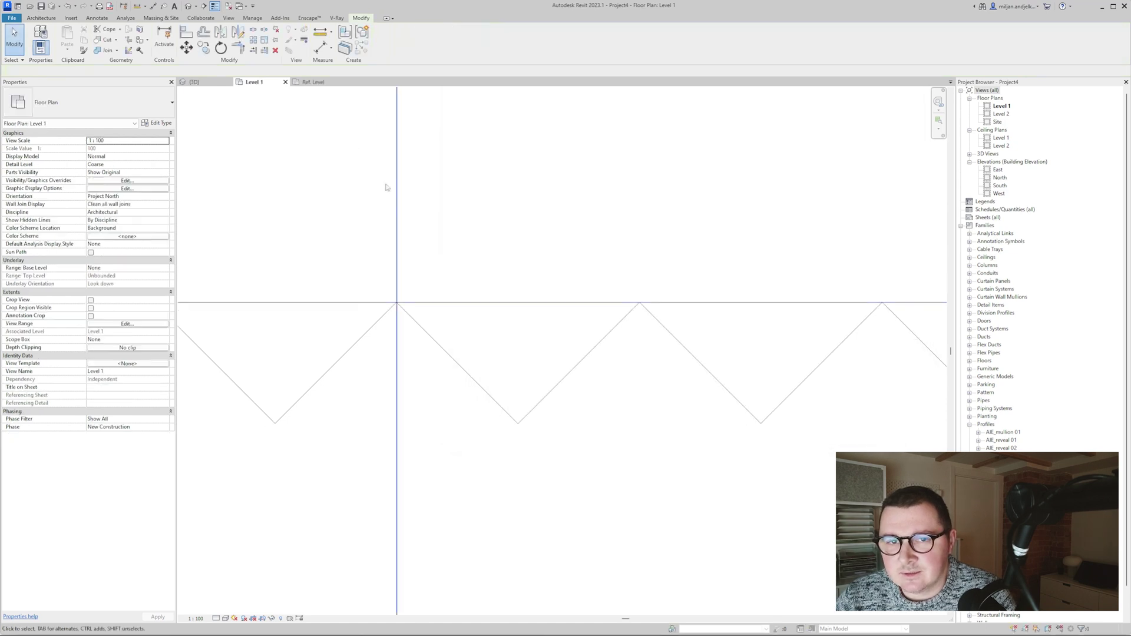
# Constrain the curtain wall's top to Level 2 in the 3D view and inspect its triangular mullions.
pyautogui.click(203, 85)
pyautogui.scroll(-6, 401, 267)
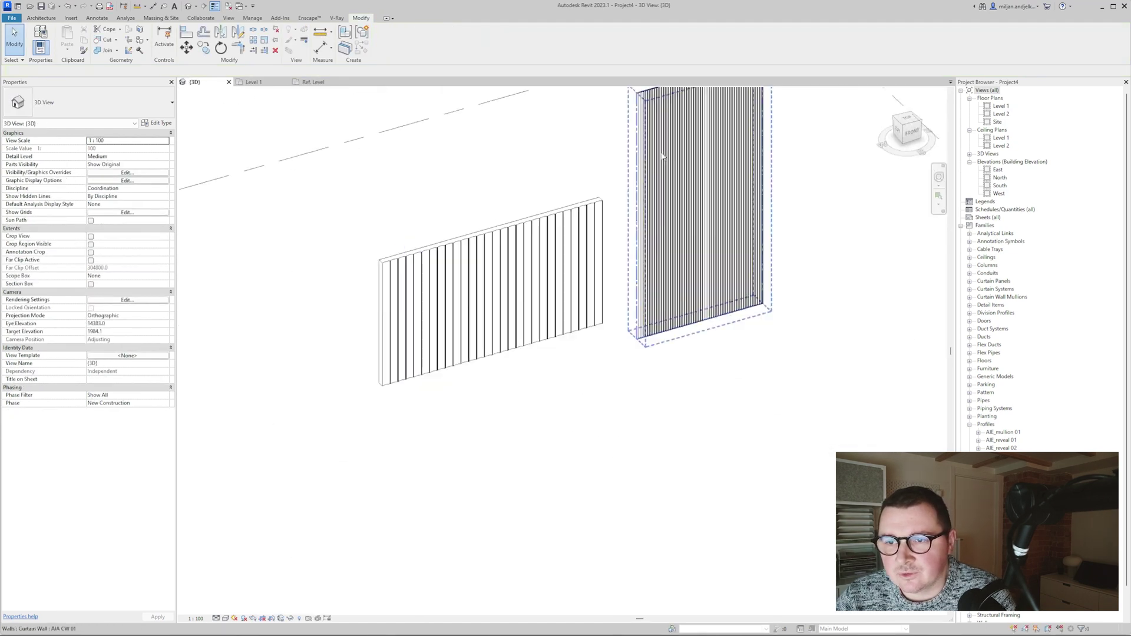
pyautogui.moveTo(662, 157); pyautogui.dragTo(649, 181, button='middle')
pyautogui.scroll(1, 640, 111)
pyautogui.click(641, 110)
pyautogui.click(165, 164)
pyautogui.click(141, 190)
pyautogui.click(596, 210)
pyautogui.scroll(8, 678, 237)
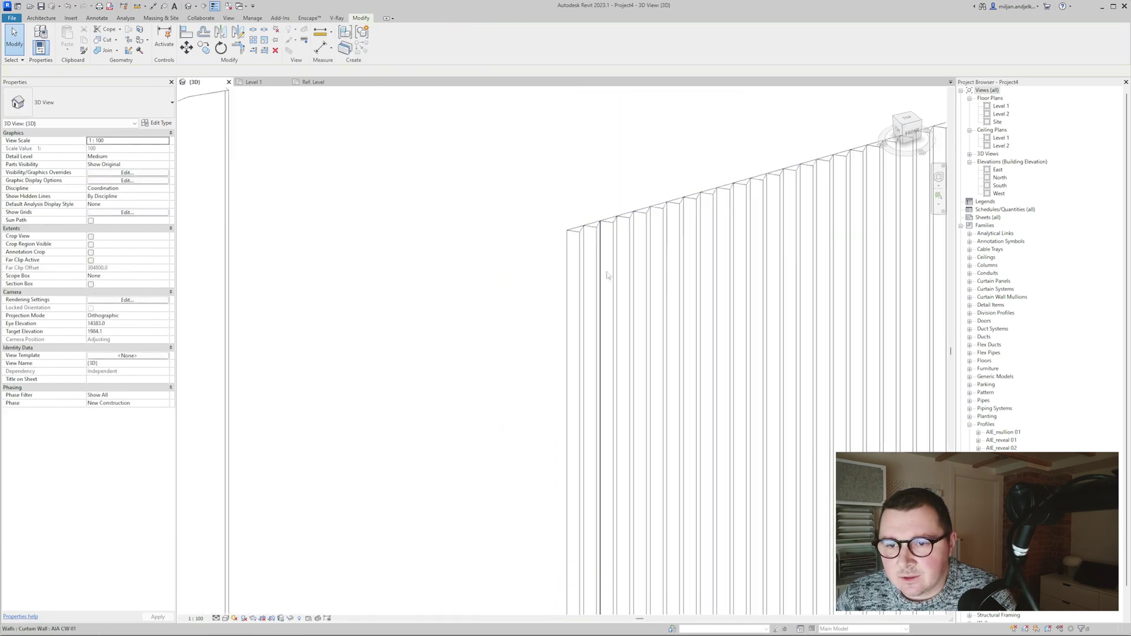
pyautogui.scroll(-3, 574, 219)
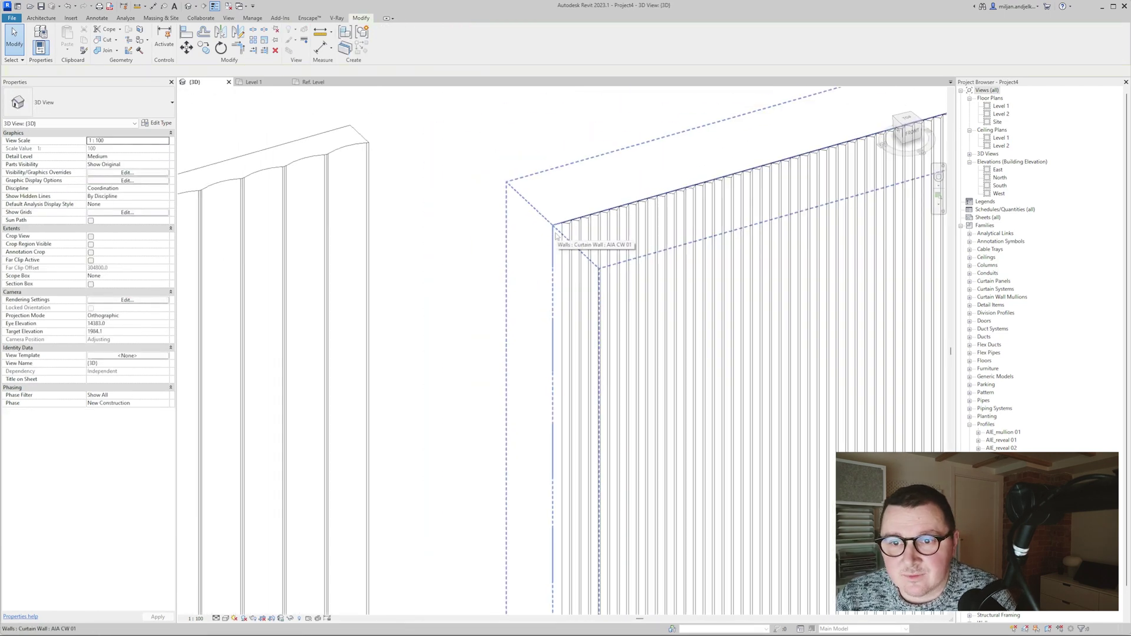